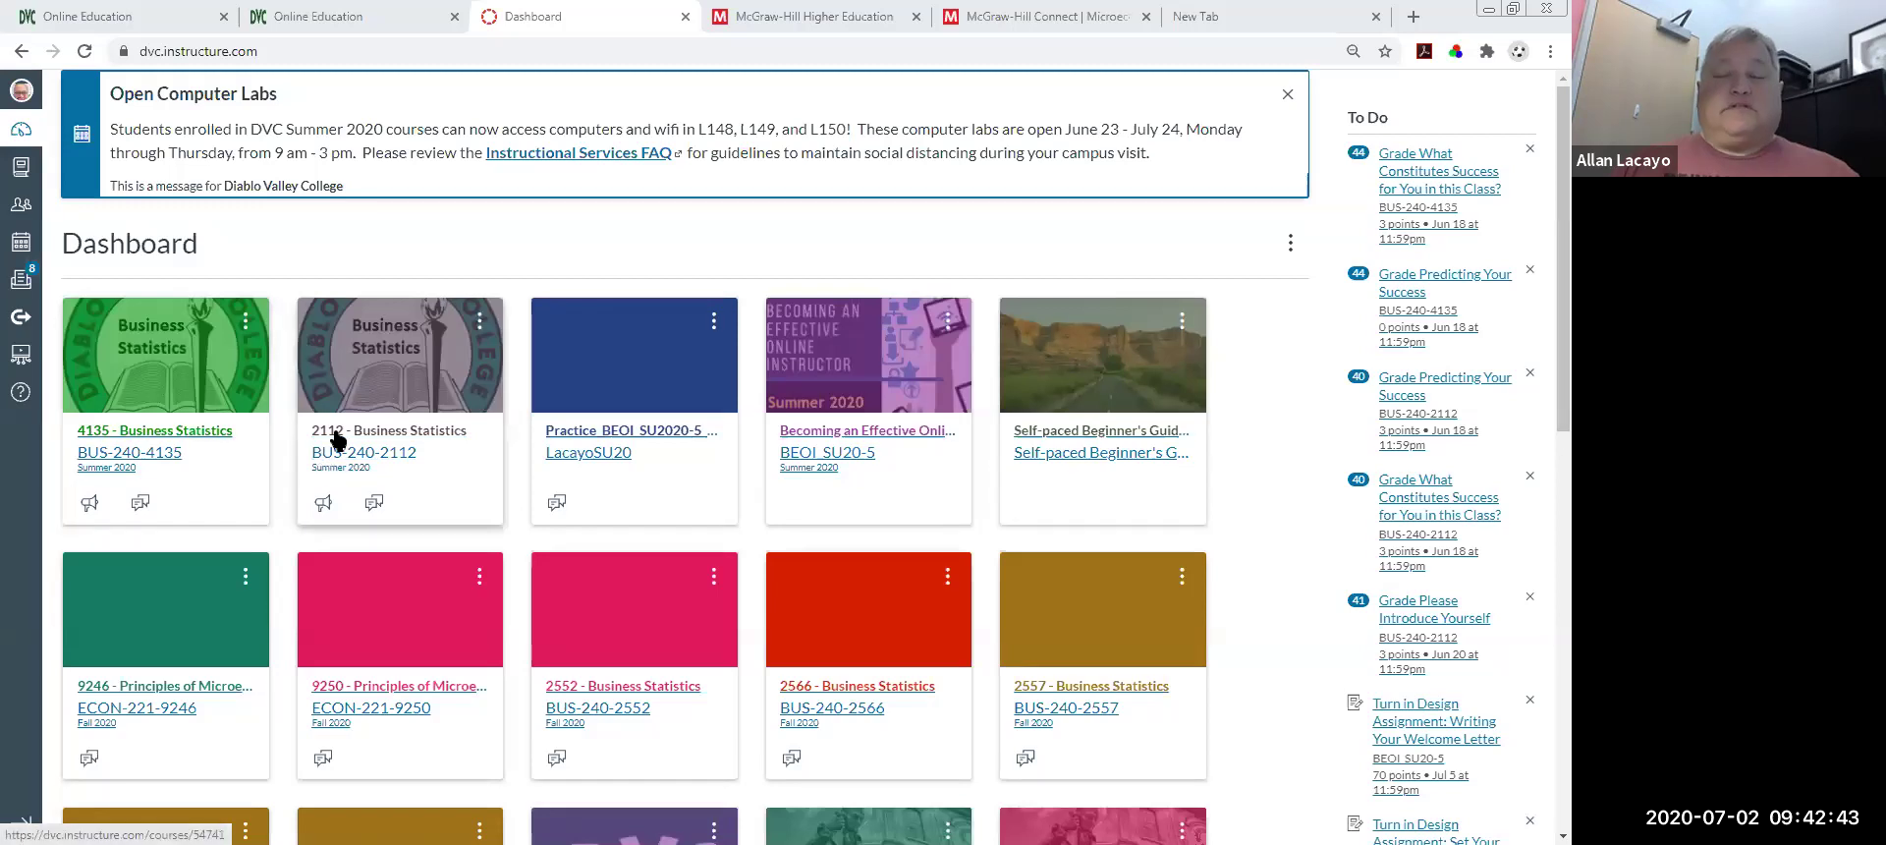
Open MyLab & Mastering from the BUS-240-2112 Business Statistics course and reload the unreachable page
click(334, 452)
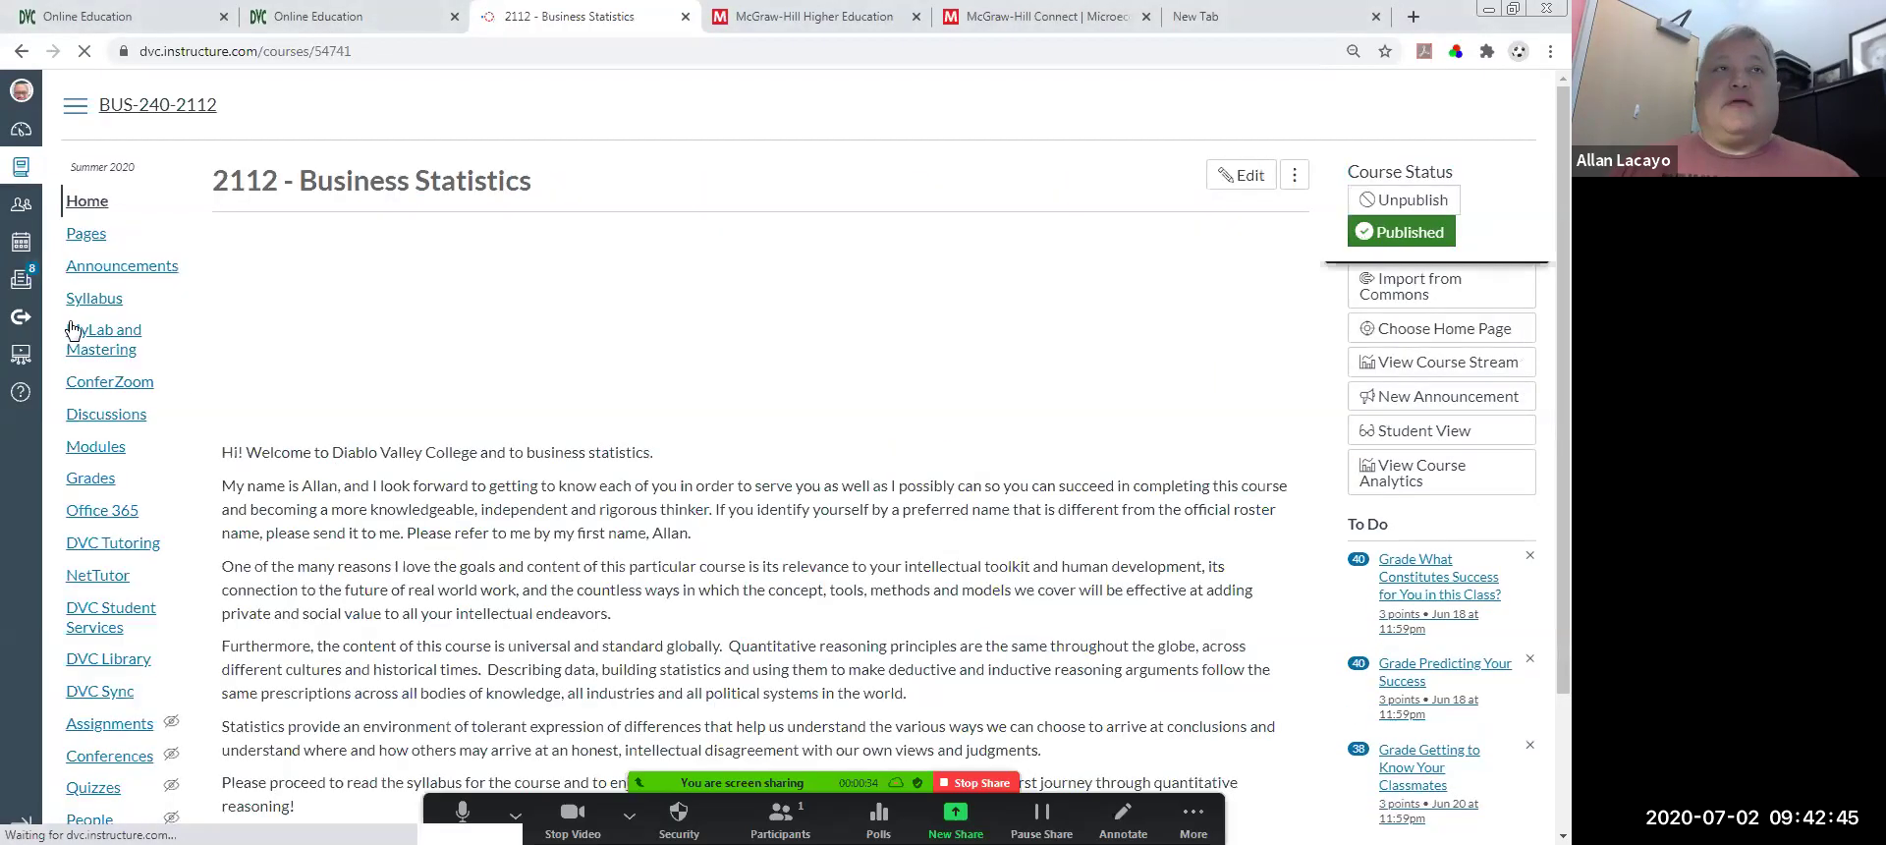
click(104, 339)
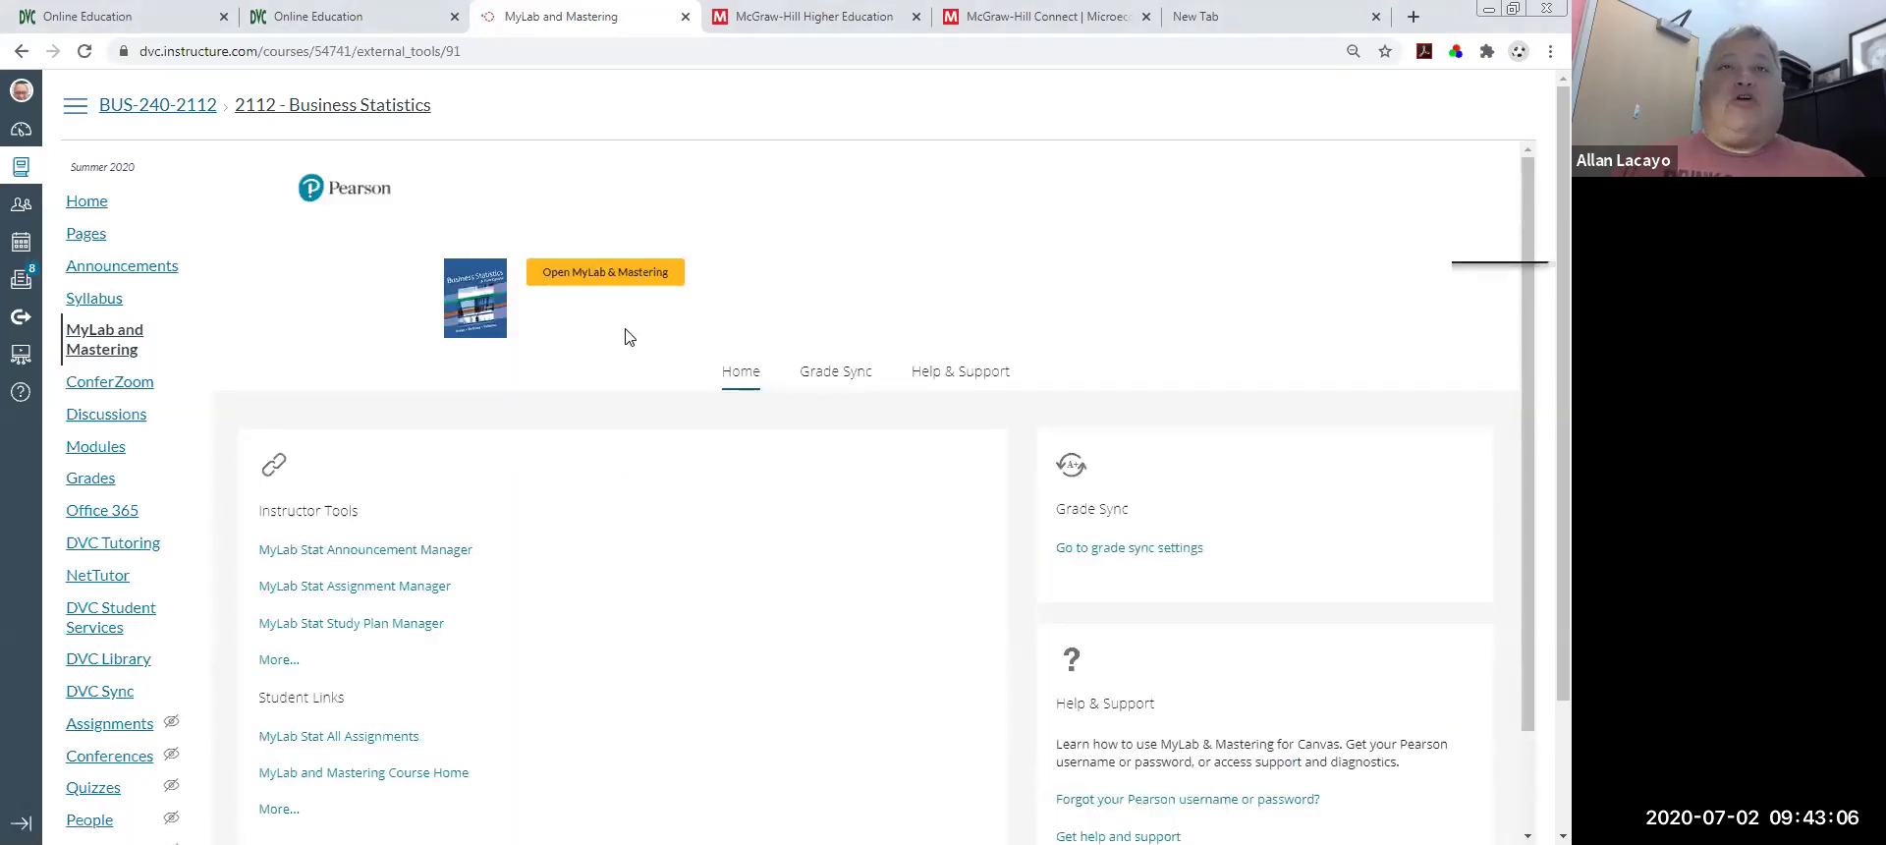
click(603, 275)
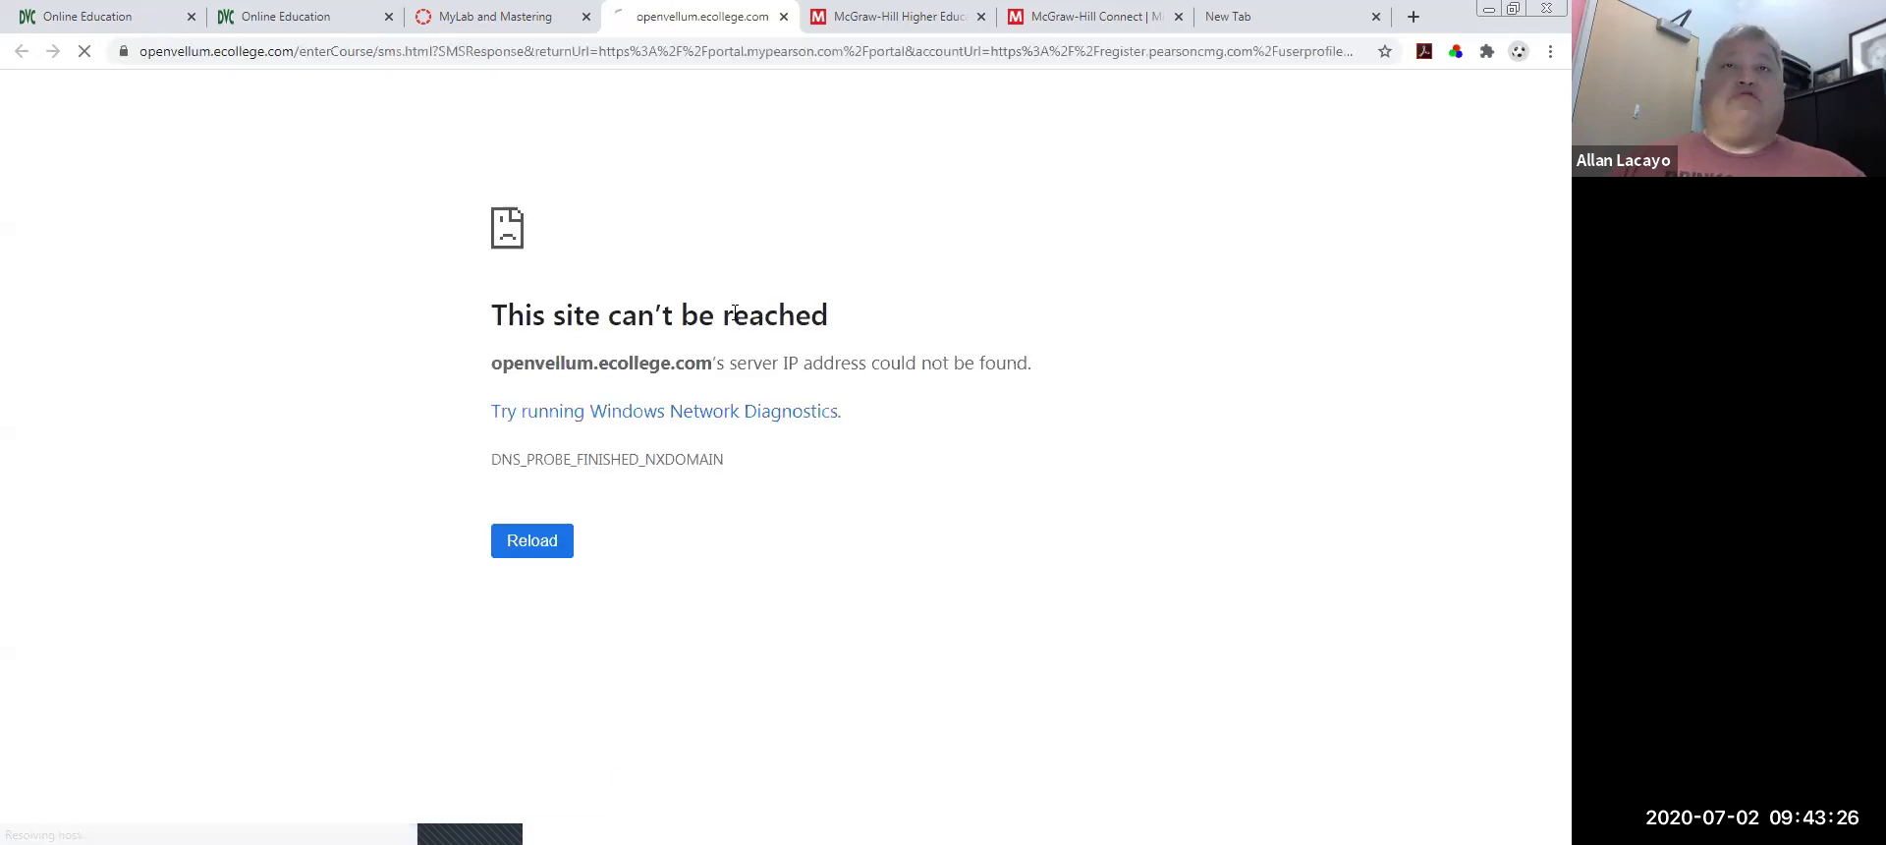
click(531, 540)
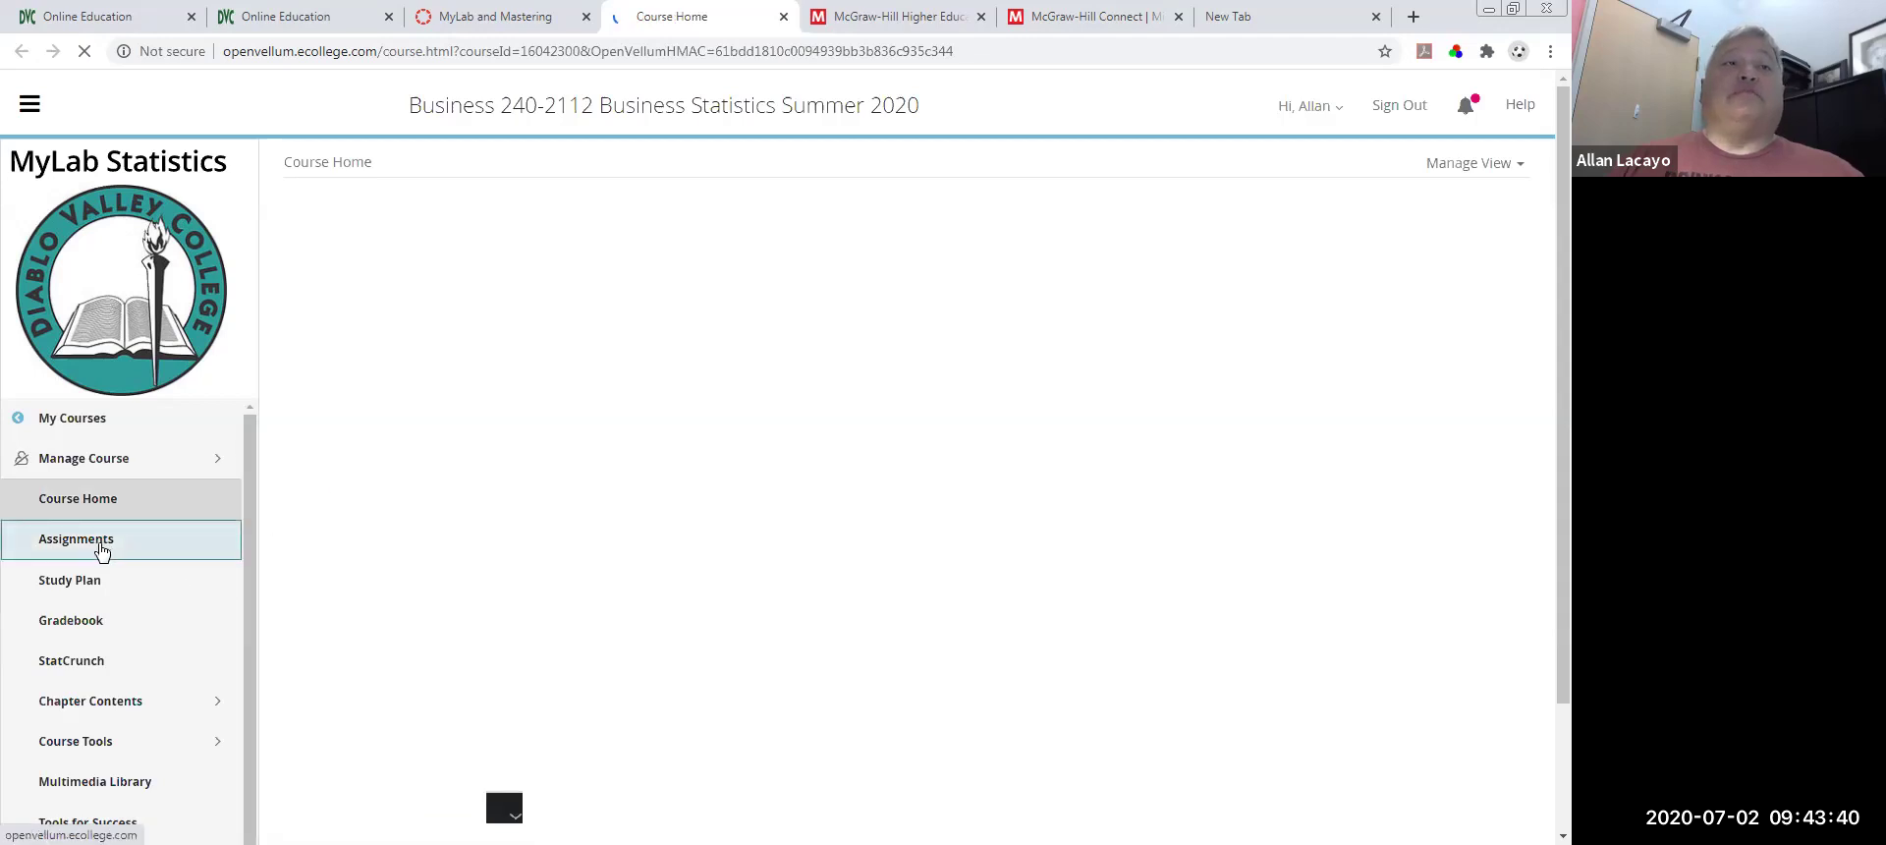
Open question 10 of the assignment LAB 3: DISPLAY AND DESCRIBE QUANTITATIVE DATA
click(101, 546)
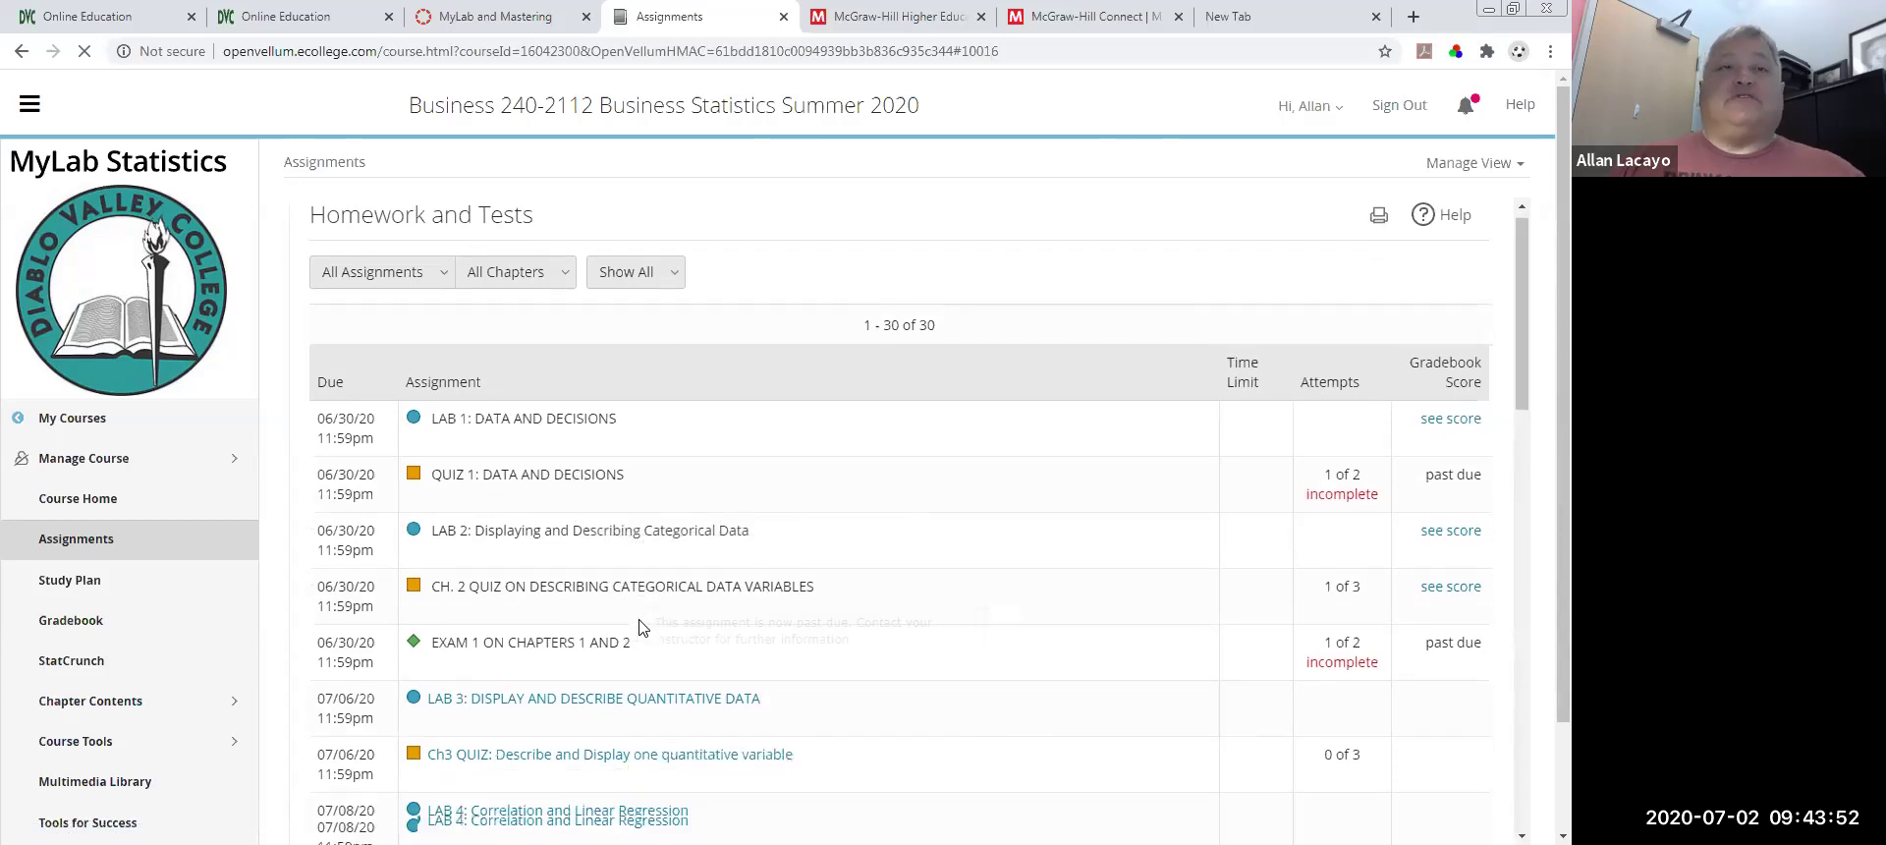
scroll(644, 621, down, 2)
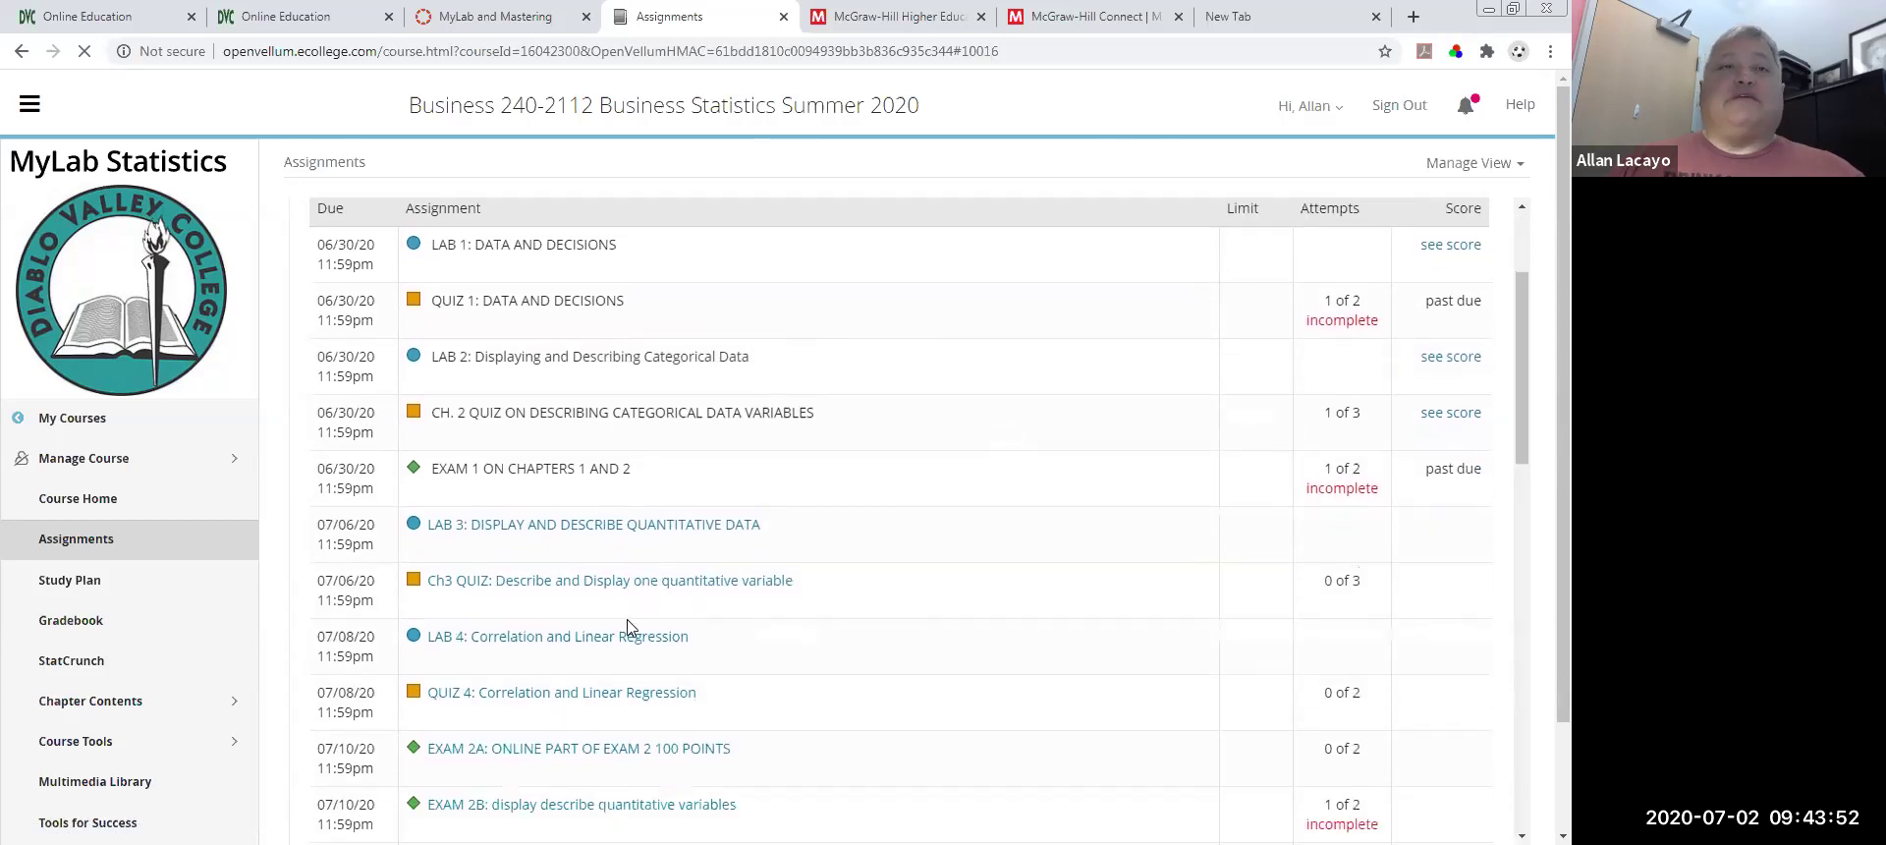
click(578, 531)
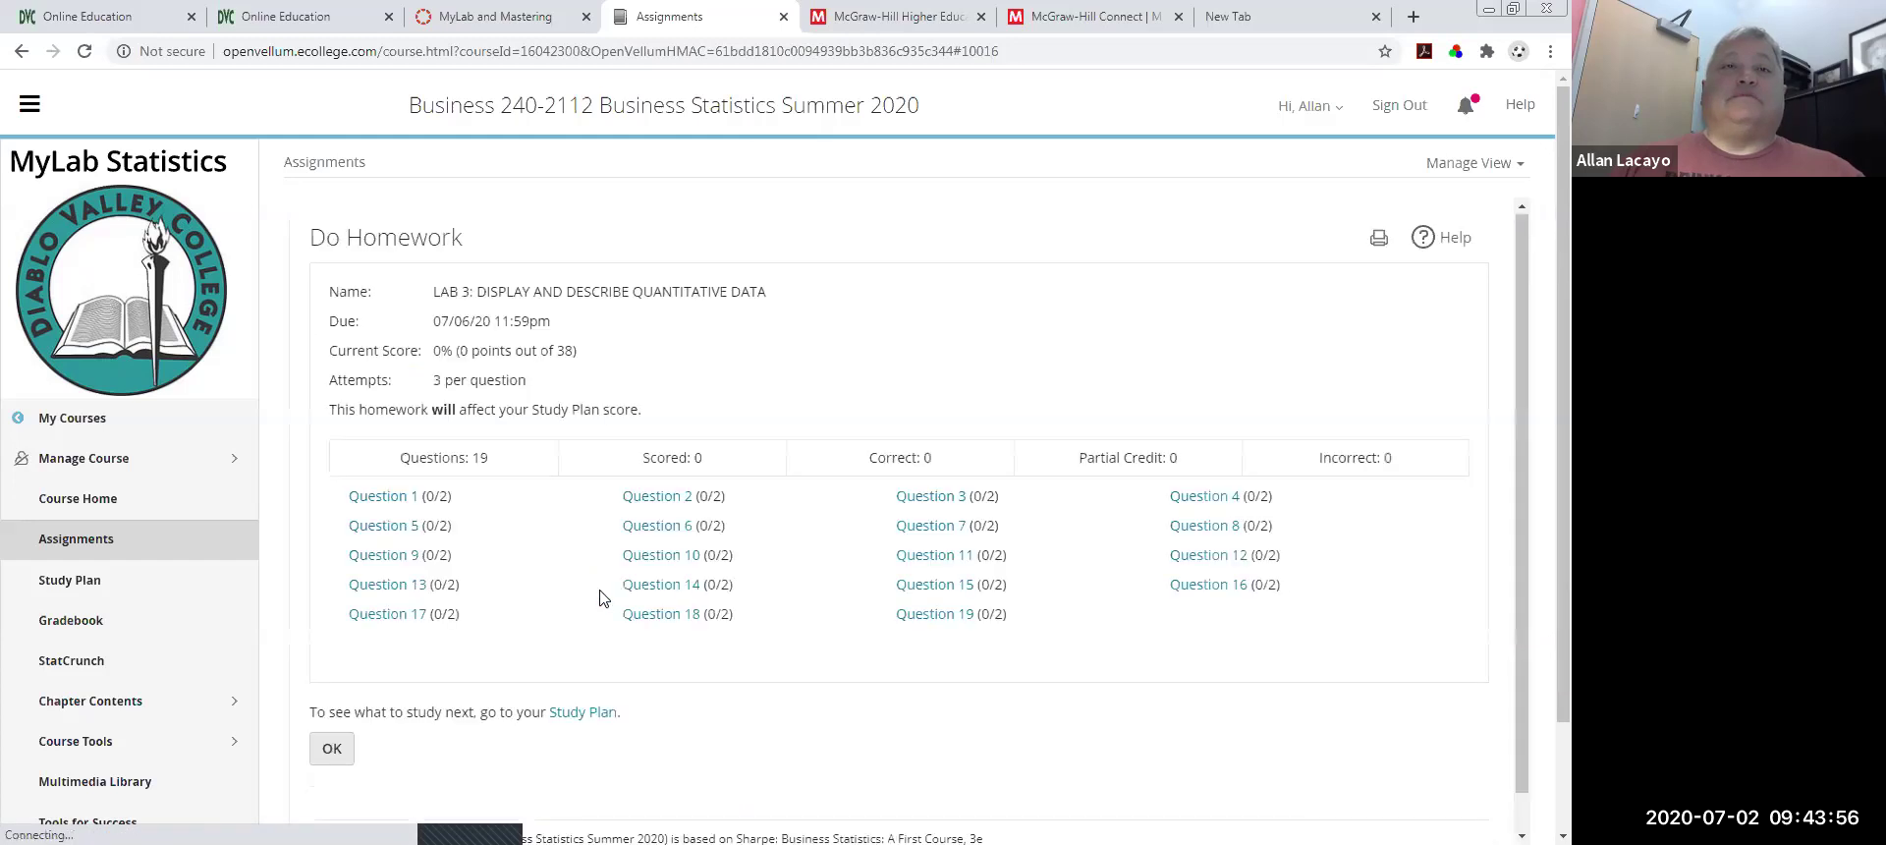
click(702, 553)
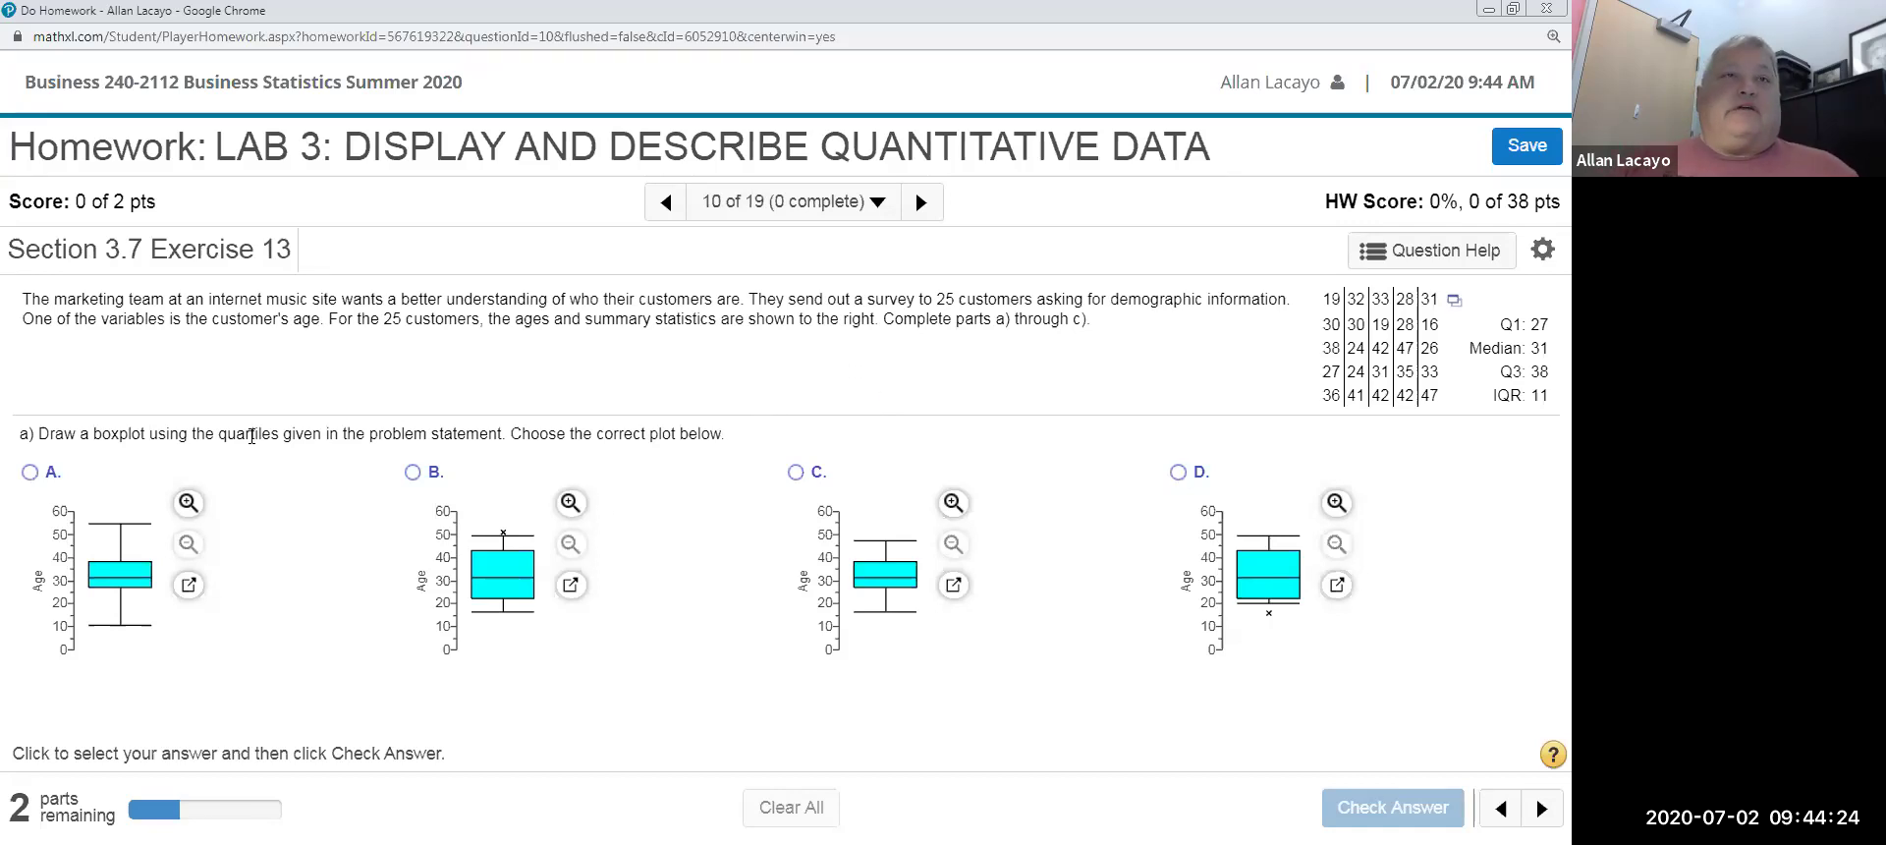
Examine part a of the question and the problem statement about the music site's customer ages
double_click(94, 433)
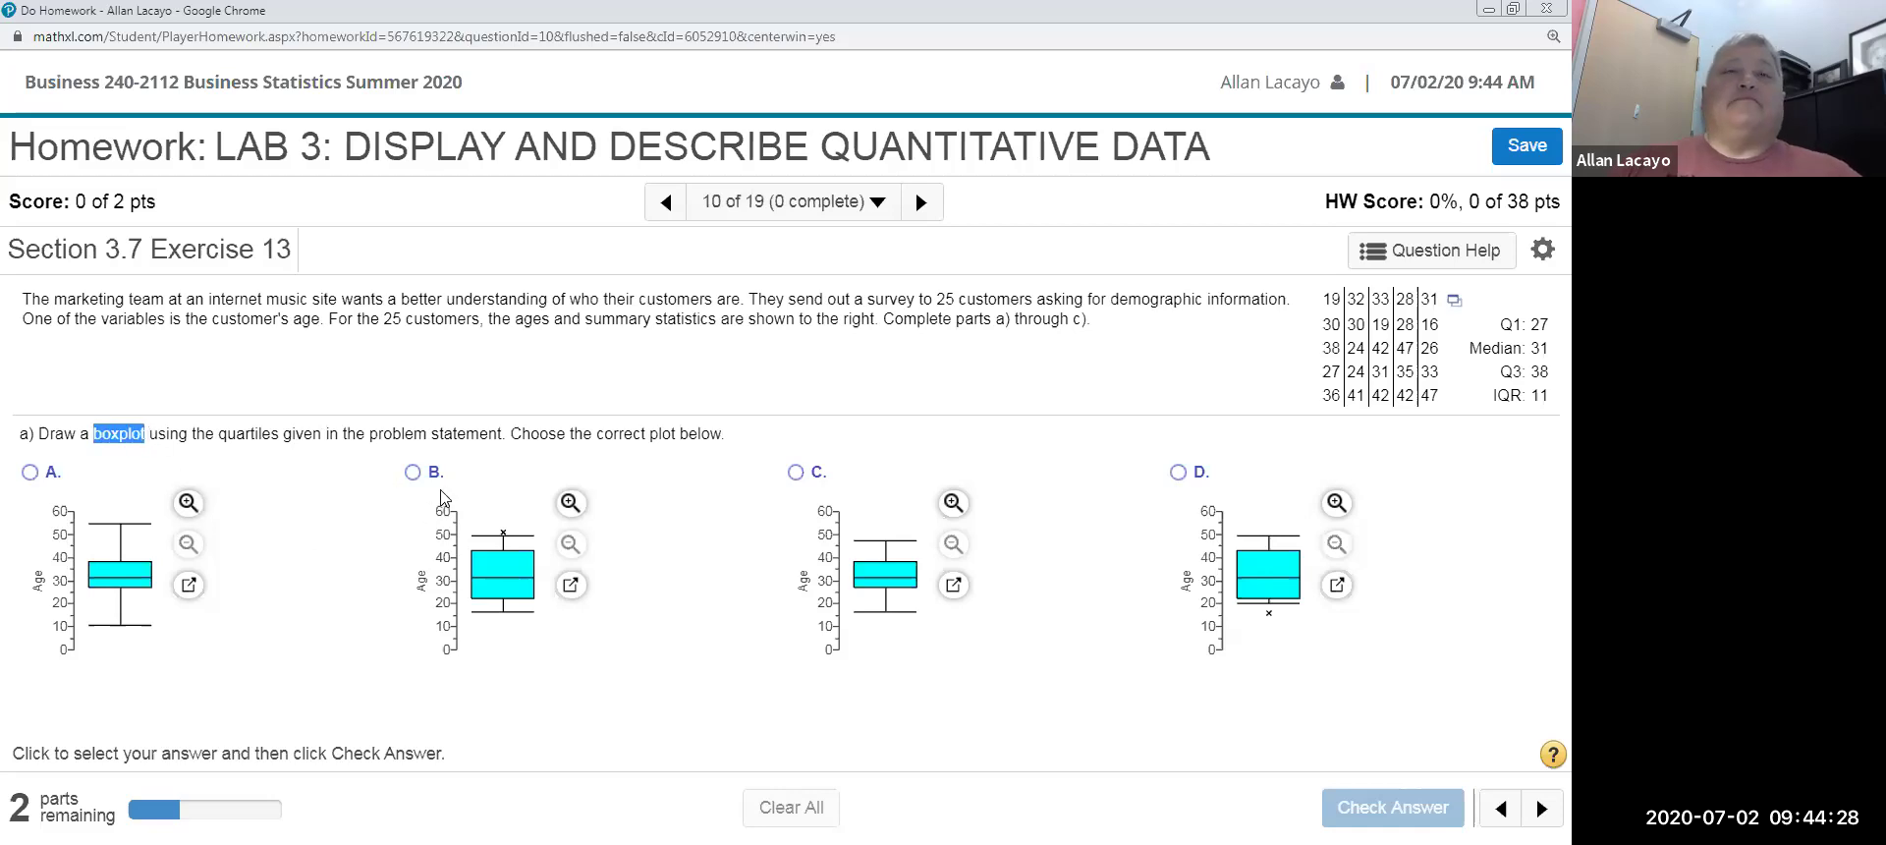
drag(214, 435, 479, 434)
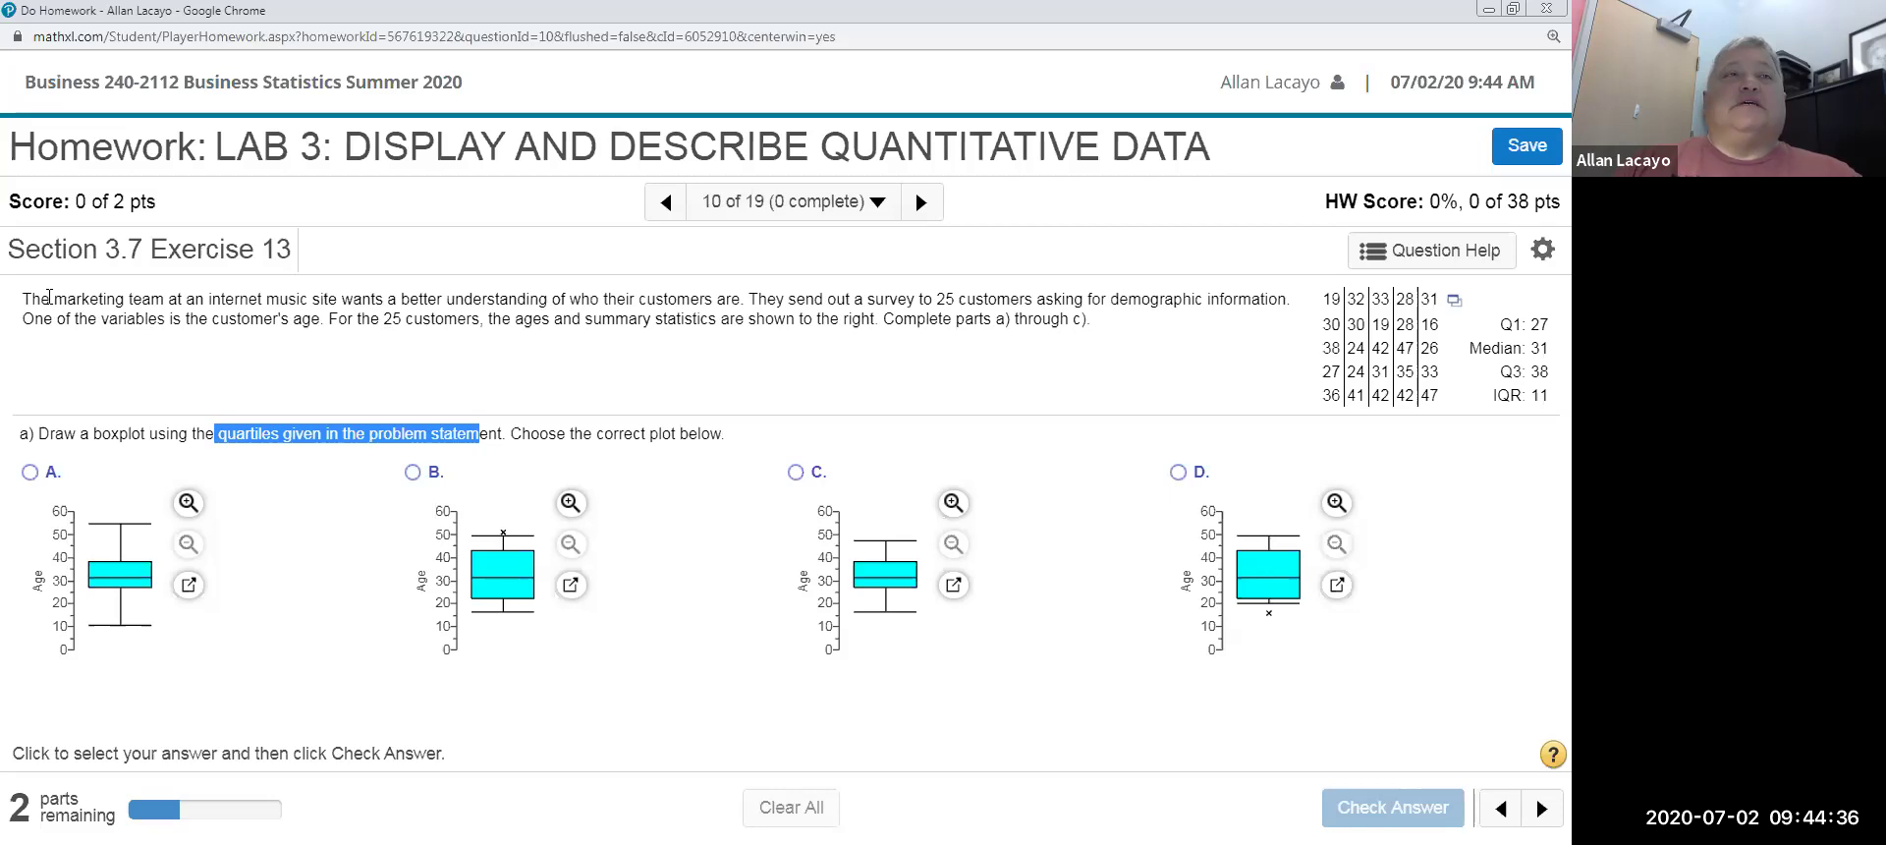
drag(36, 298, 742, 296)
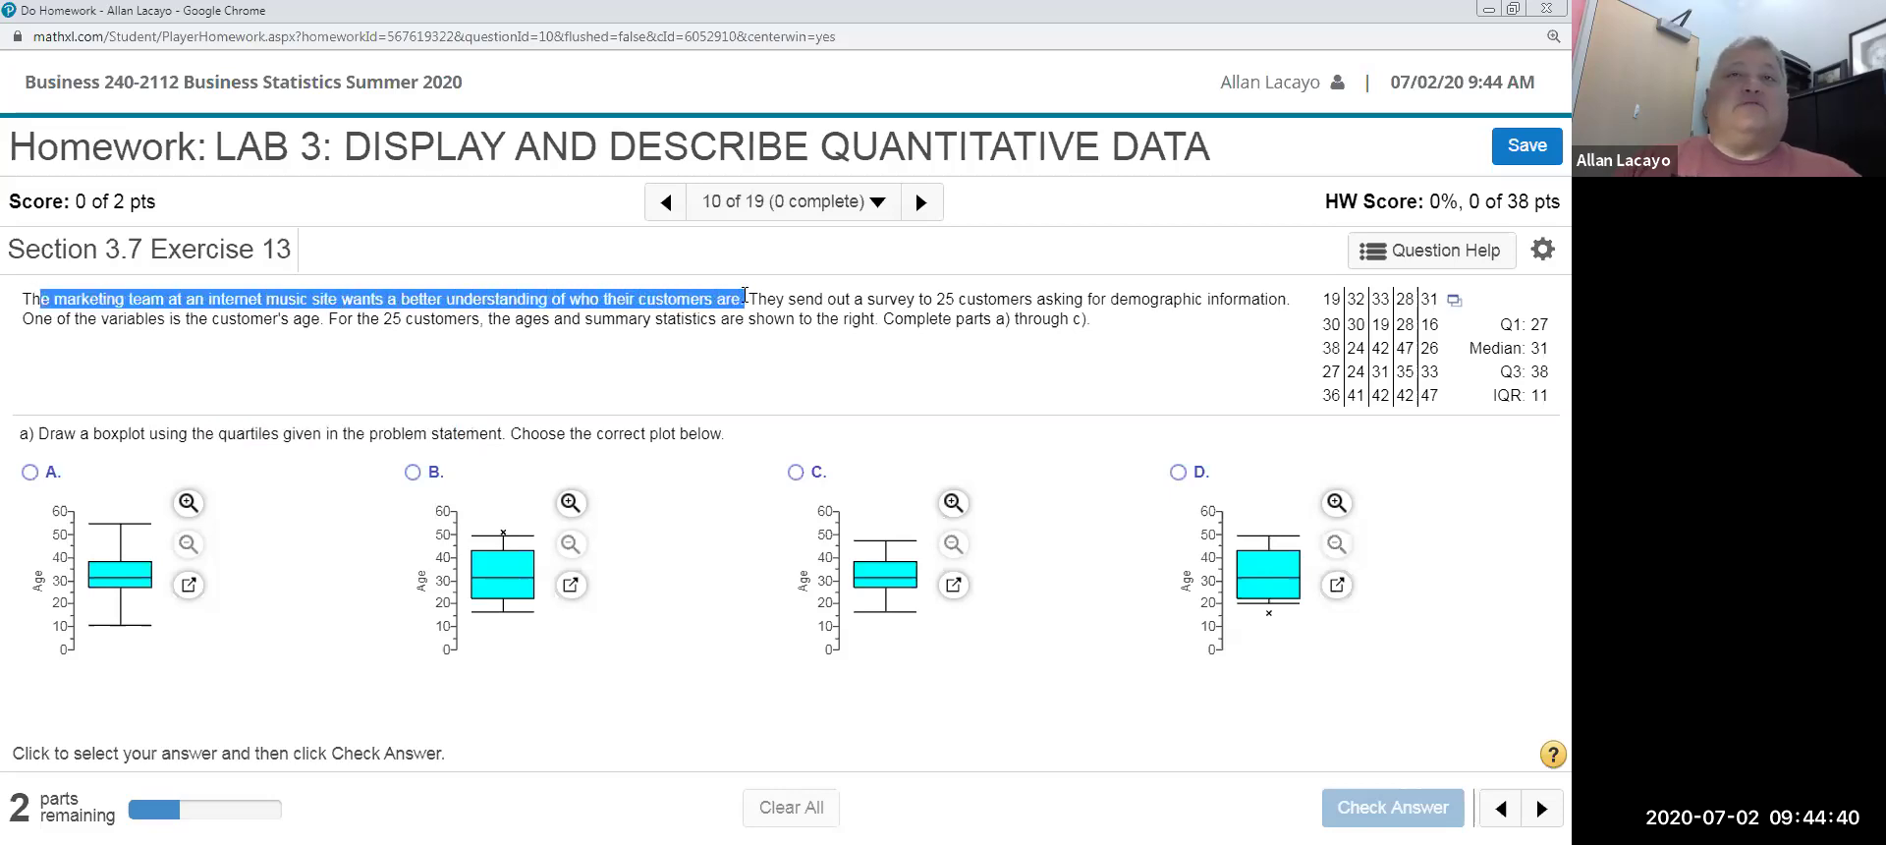
drag(744, 296, 1123, 325)
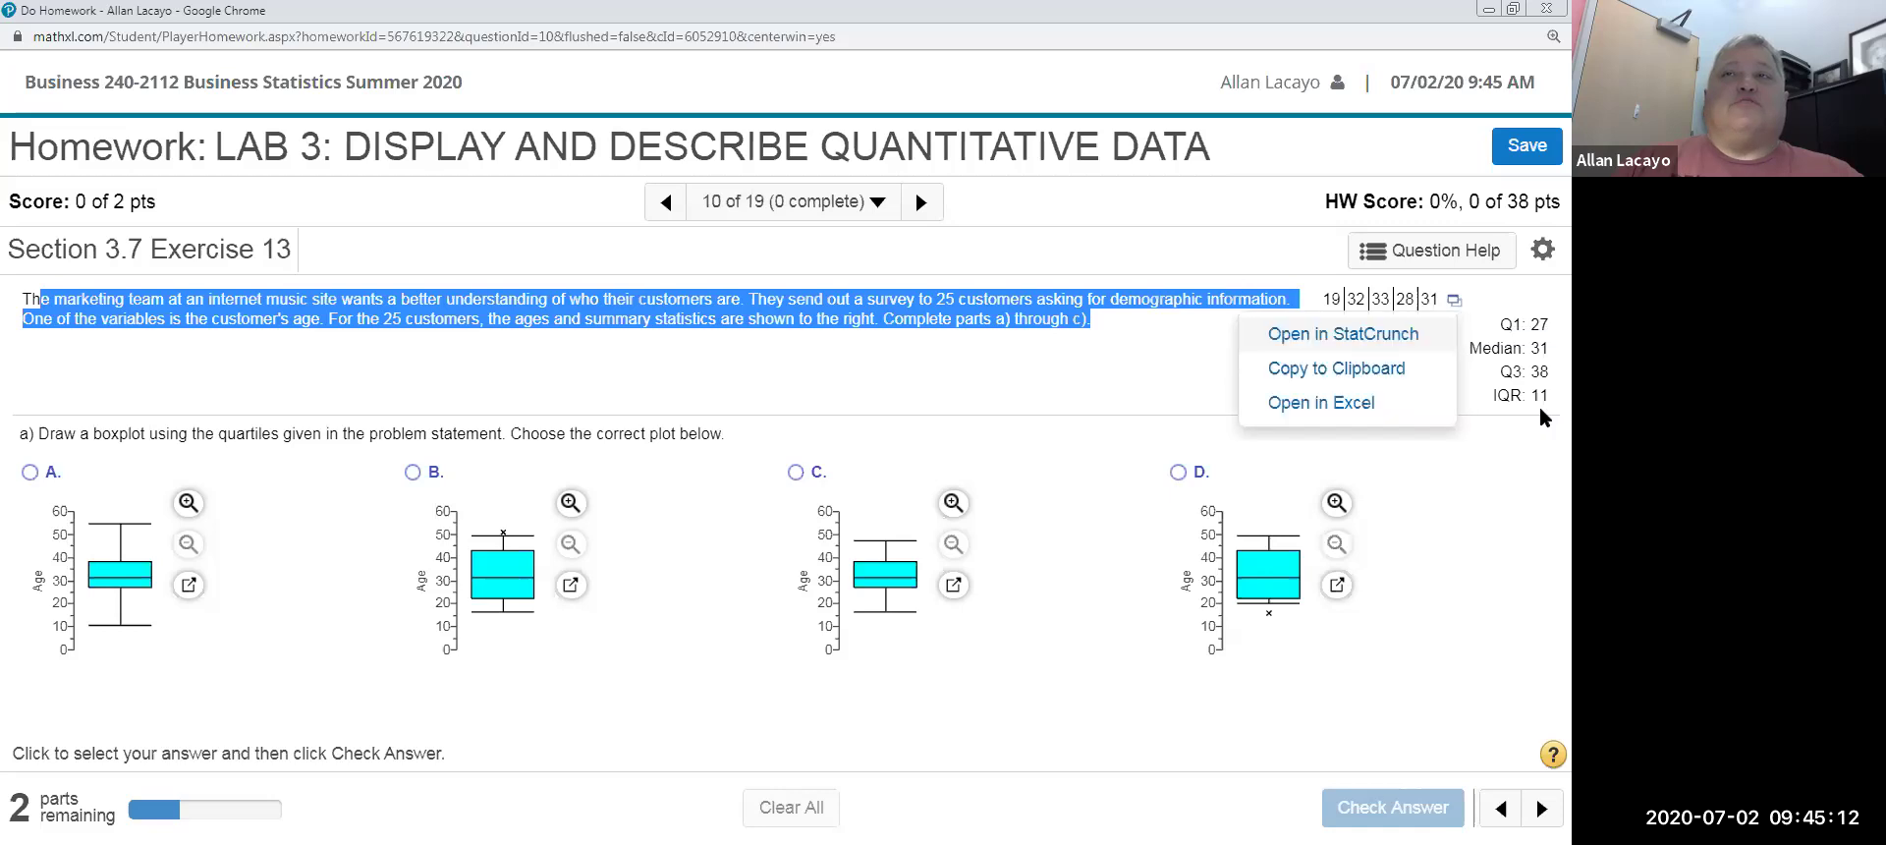
Open the question's customer age data in StatCrunch and look through the values down to the last row
click(1194, 447)
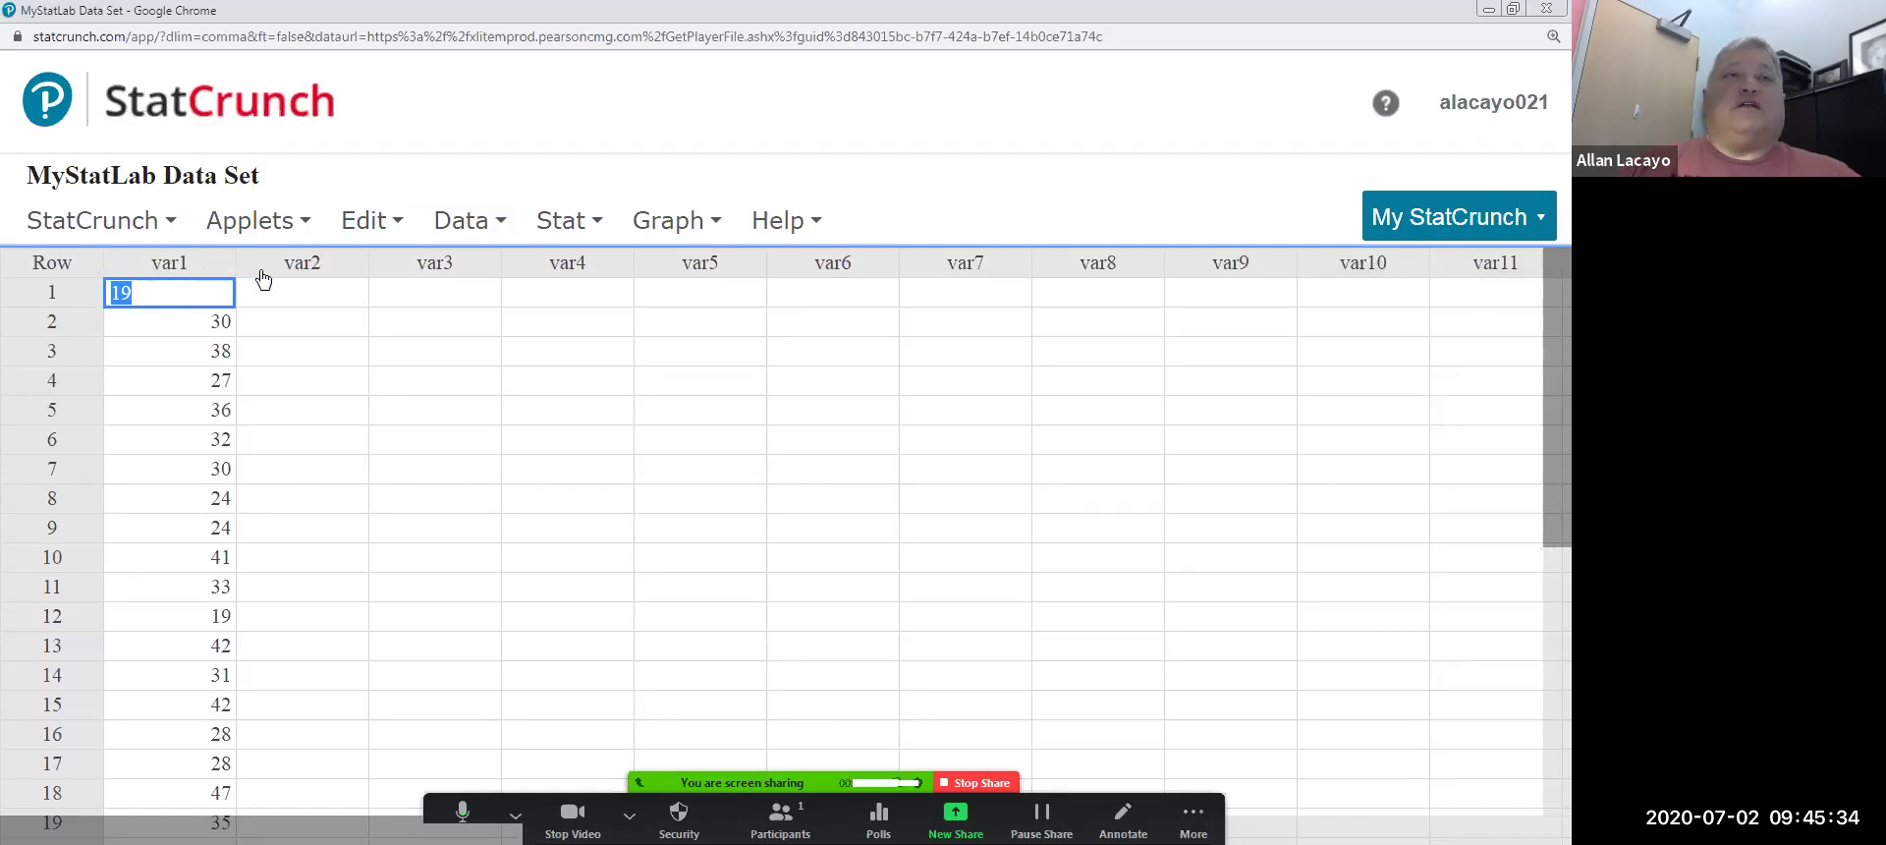
scroll(202, 661, down, 3)
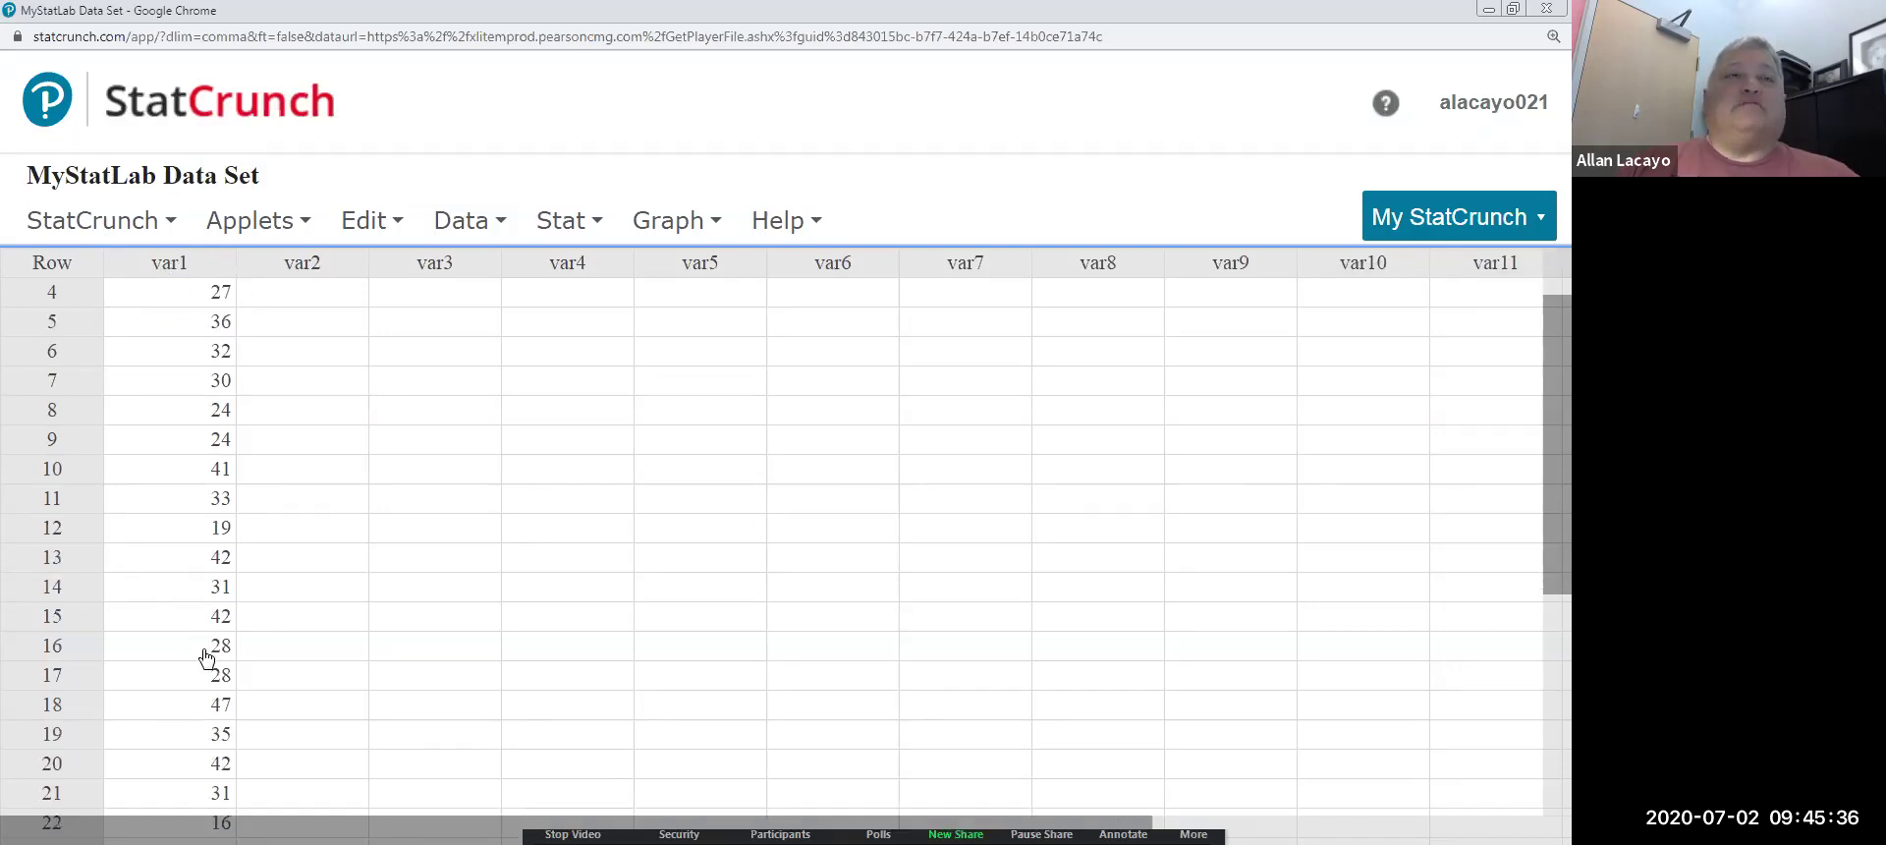
scroll(148, 746, down, 1)
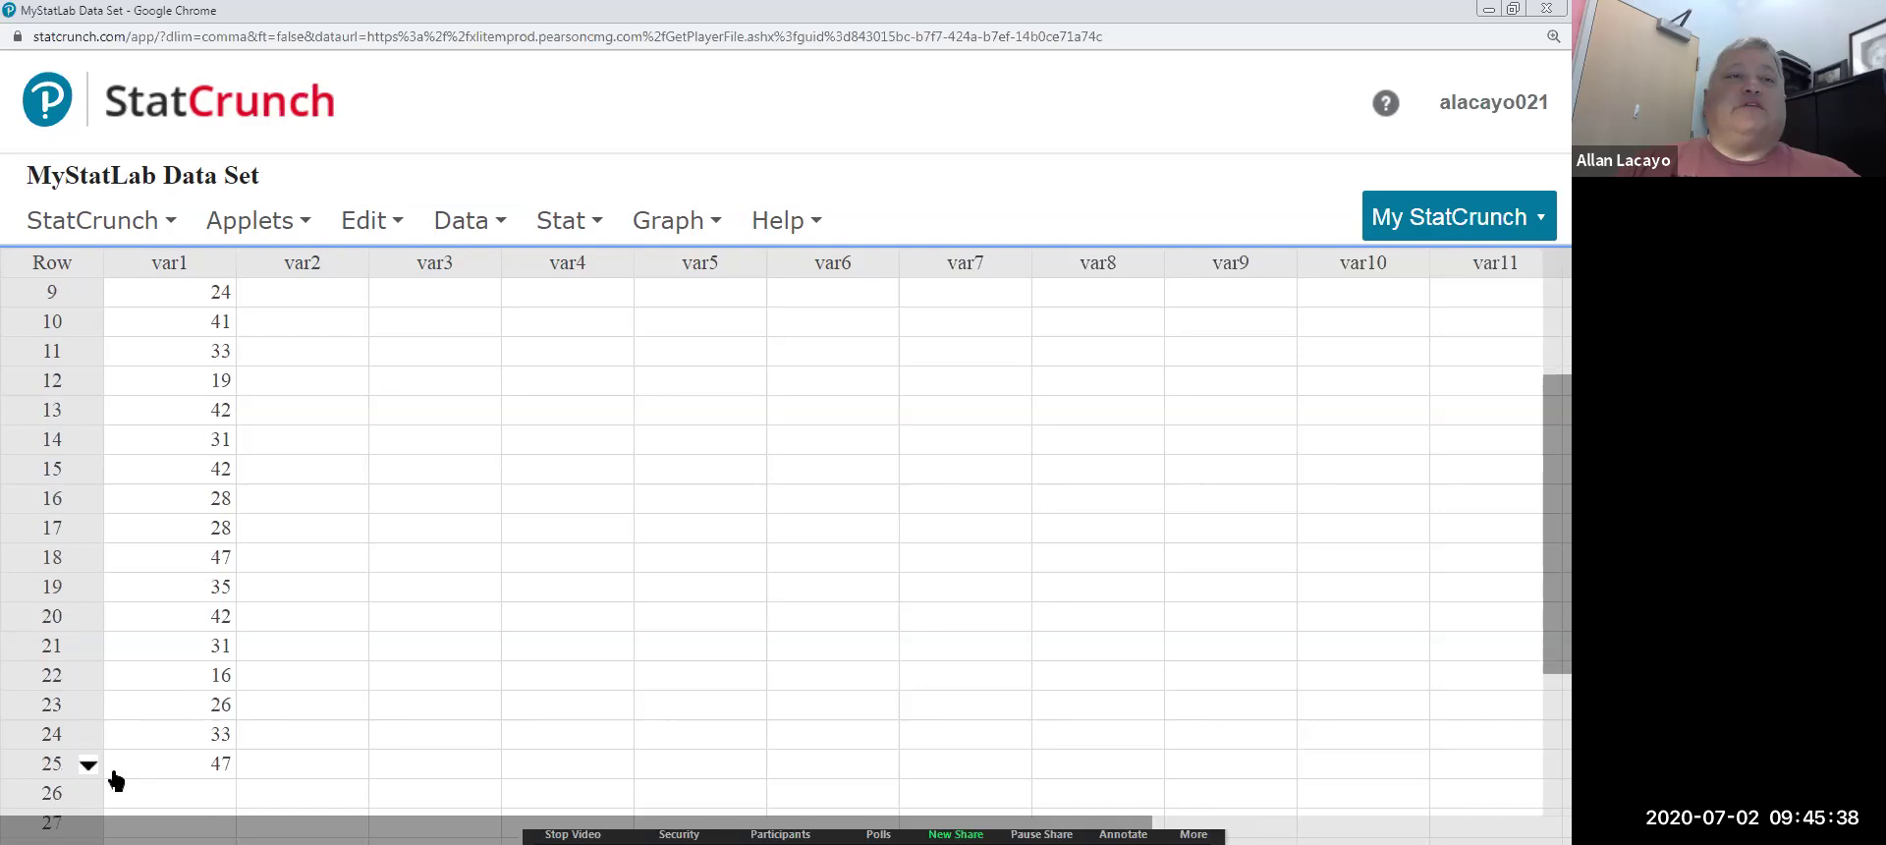
click(186, 762)
scroll(228, 624, up, 3)
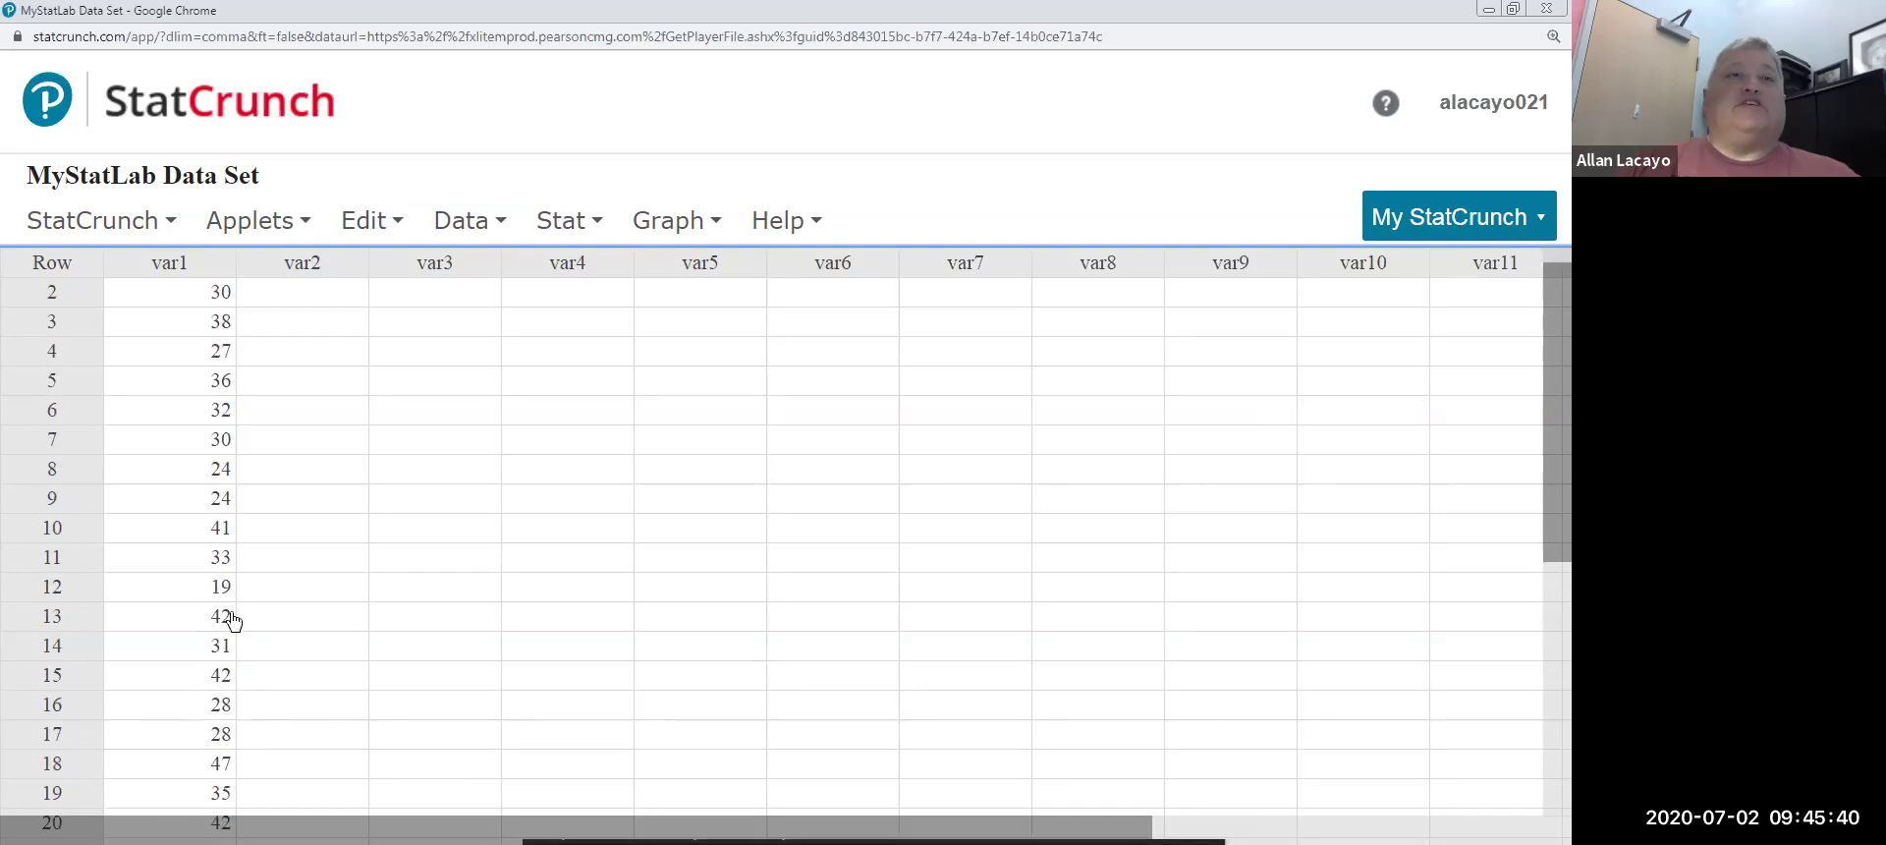
Rename the var1 column as age
click(169, 266)
text(age)
key(Return)
key(Tab)
key(Tab)
key(Down)
key(Down)
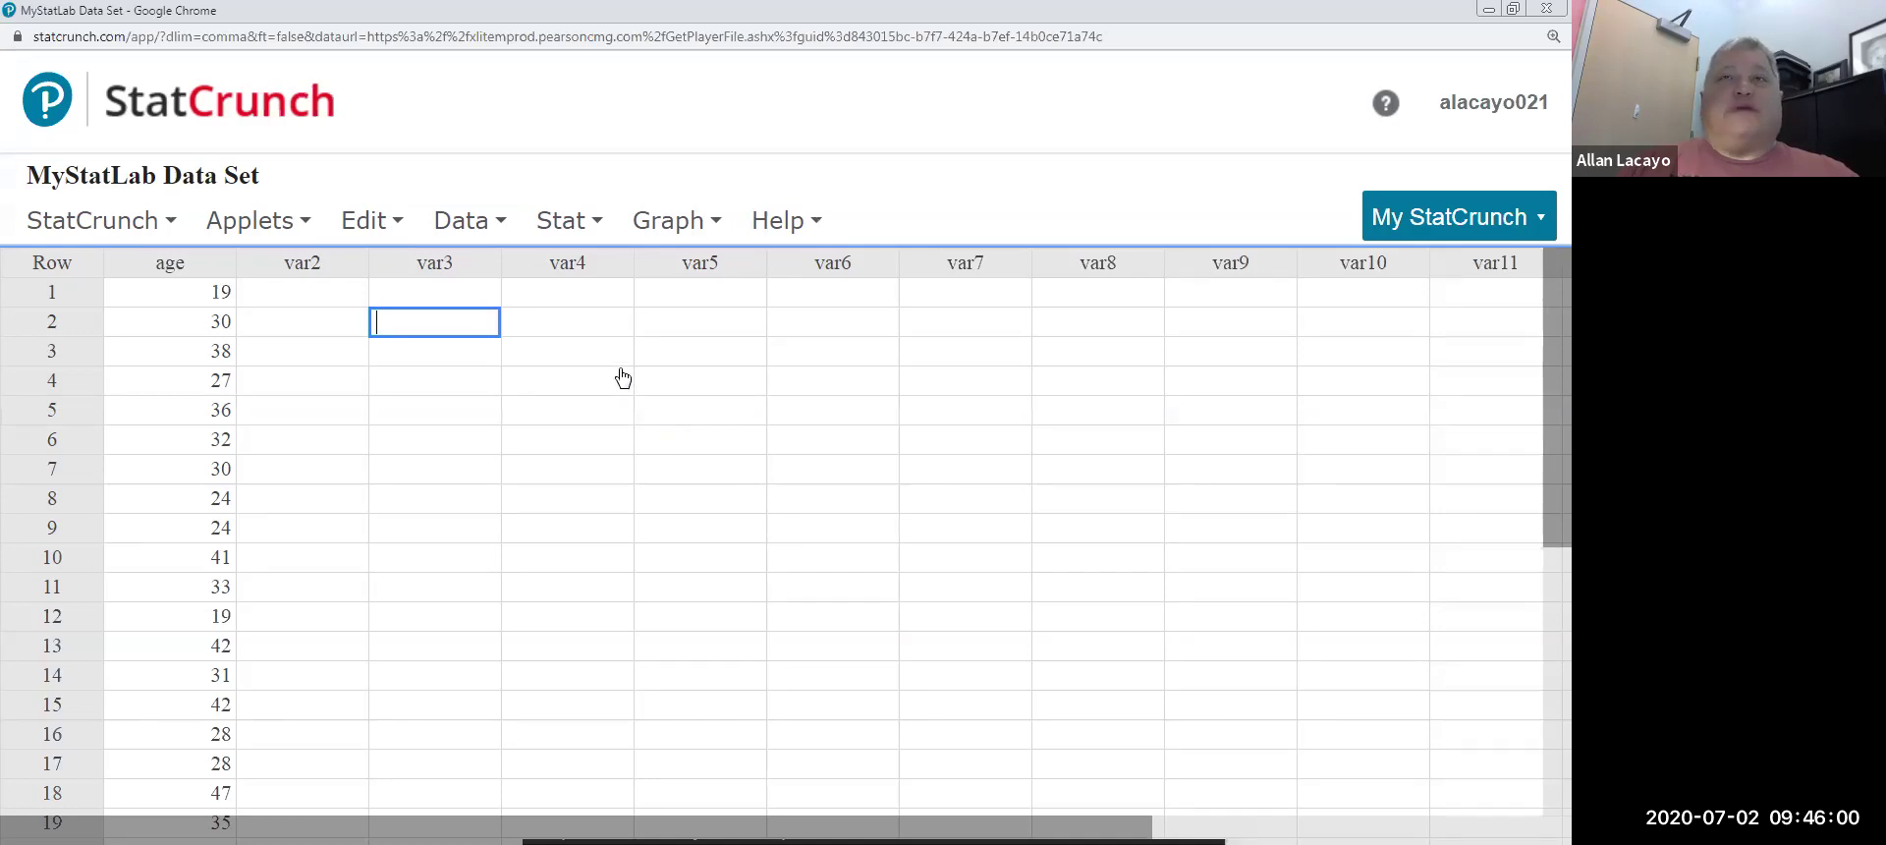
Sort all columns by age in ascending order, placing the result in a new column
click(555, 237)
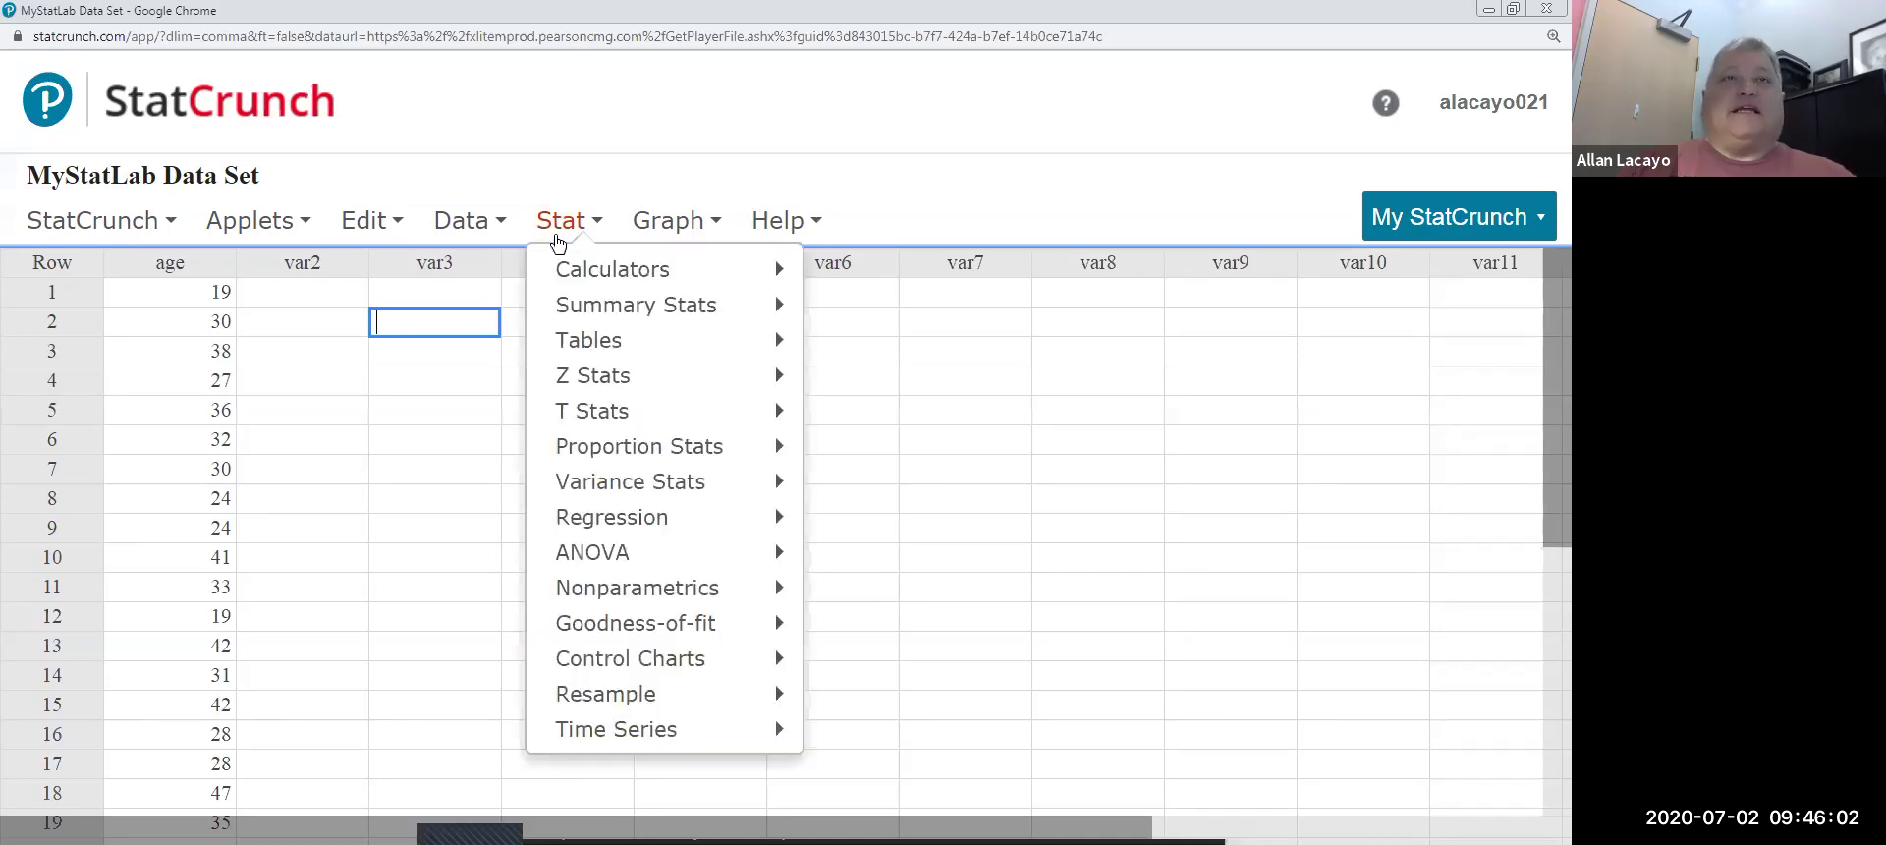
click(488, 228)
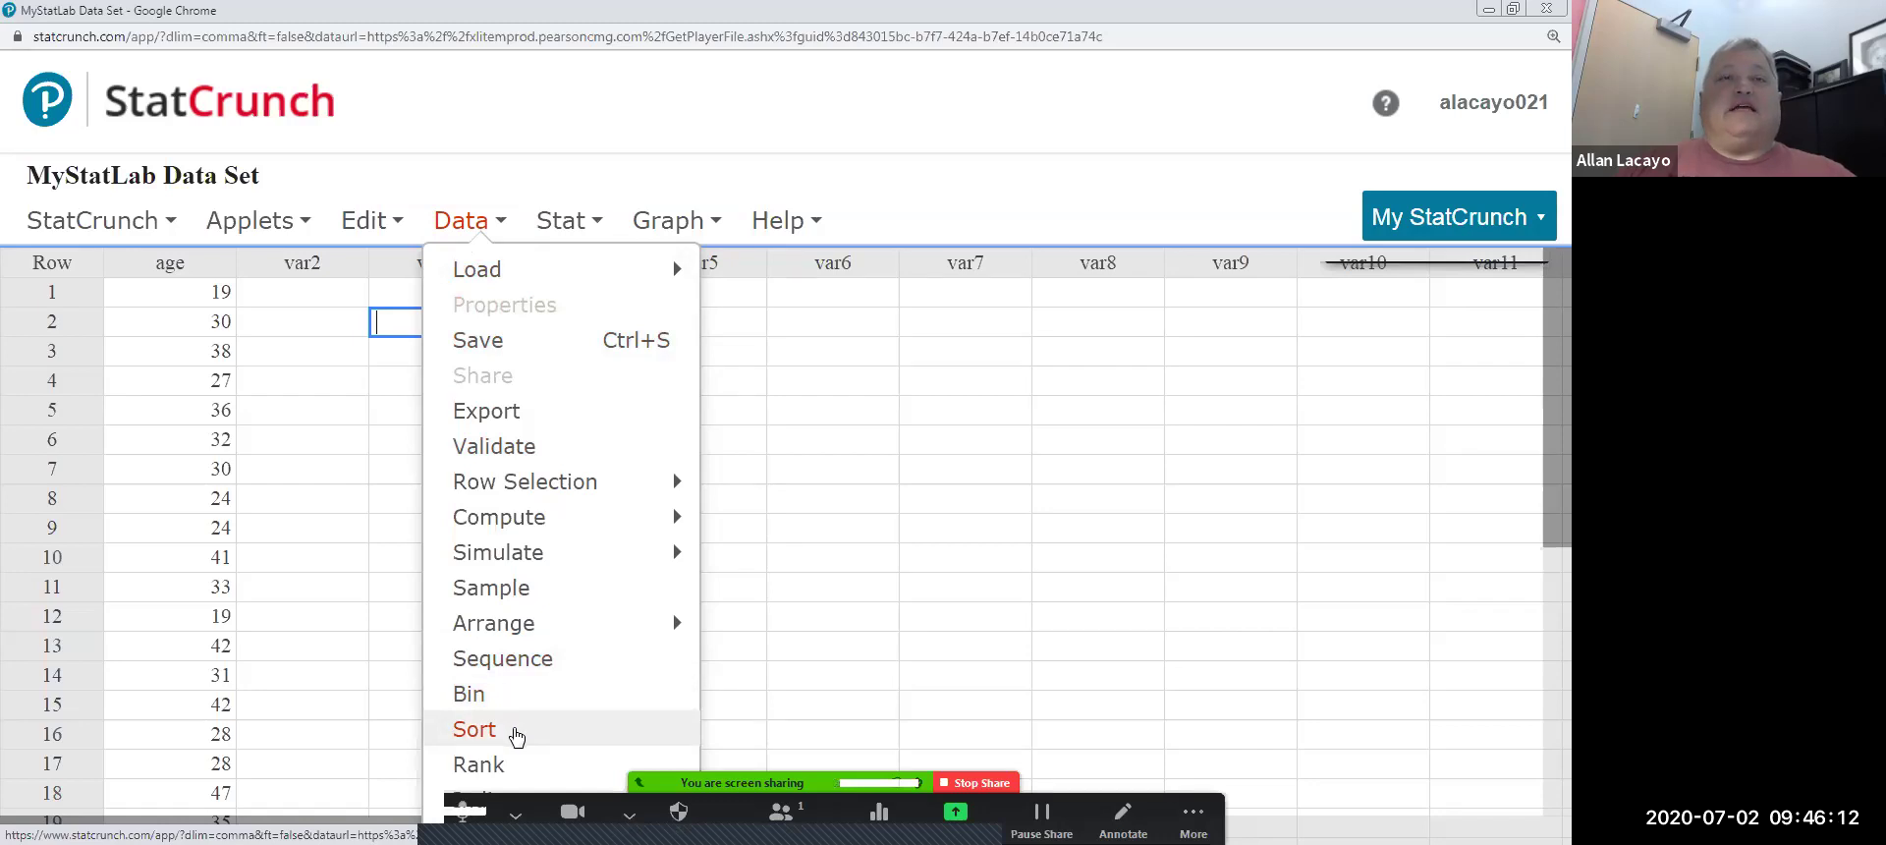
click(513, 737)
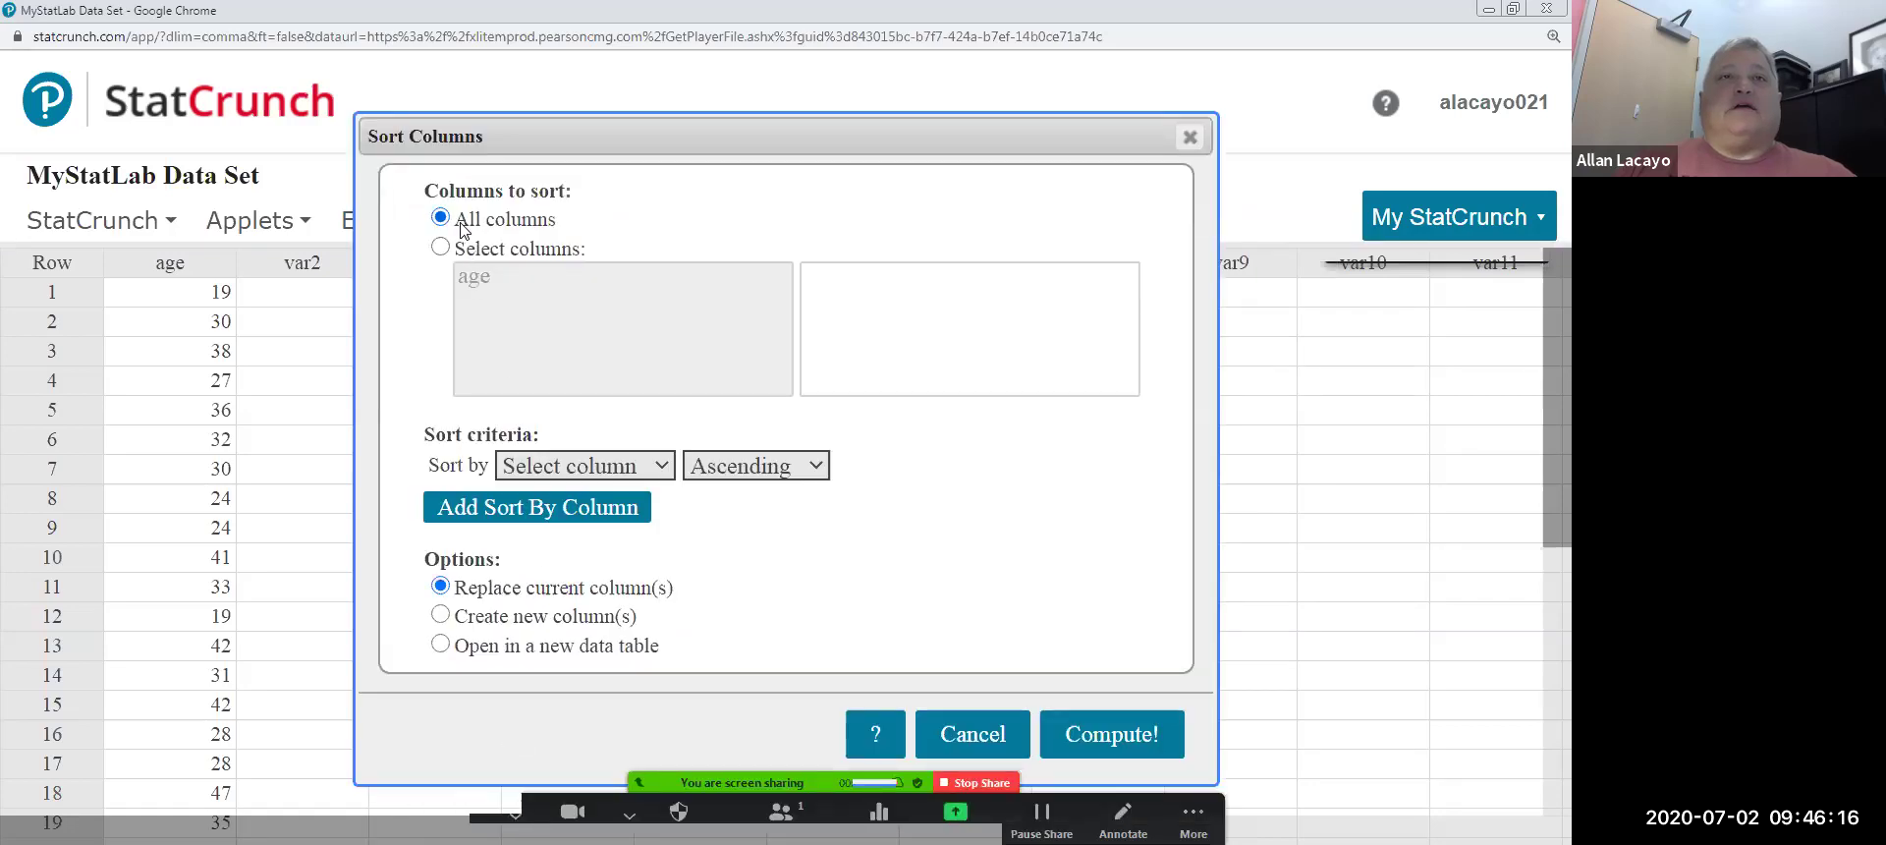
click(590, 473)
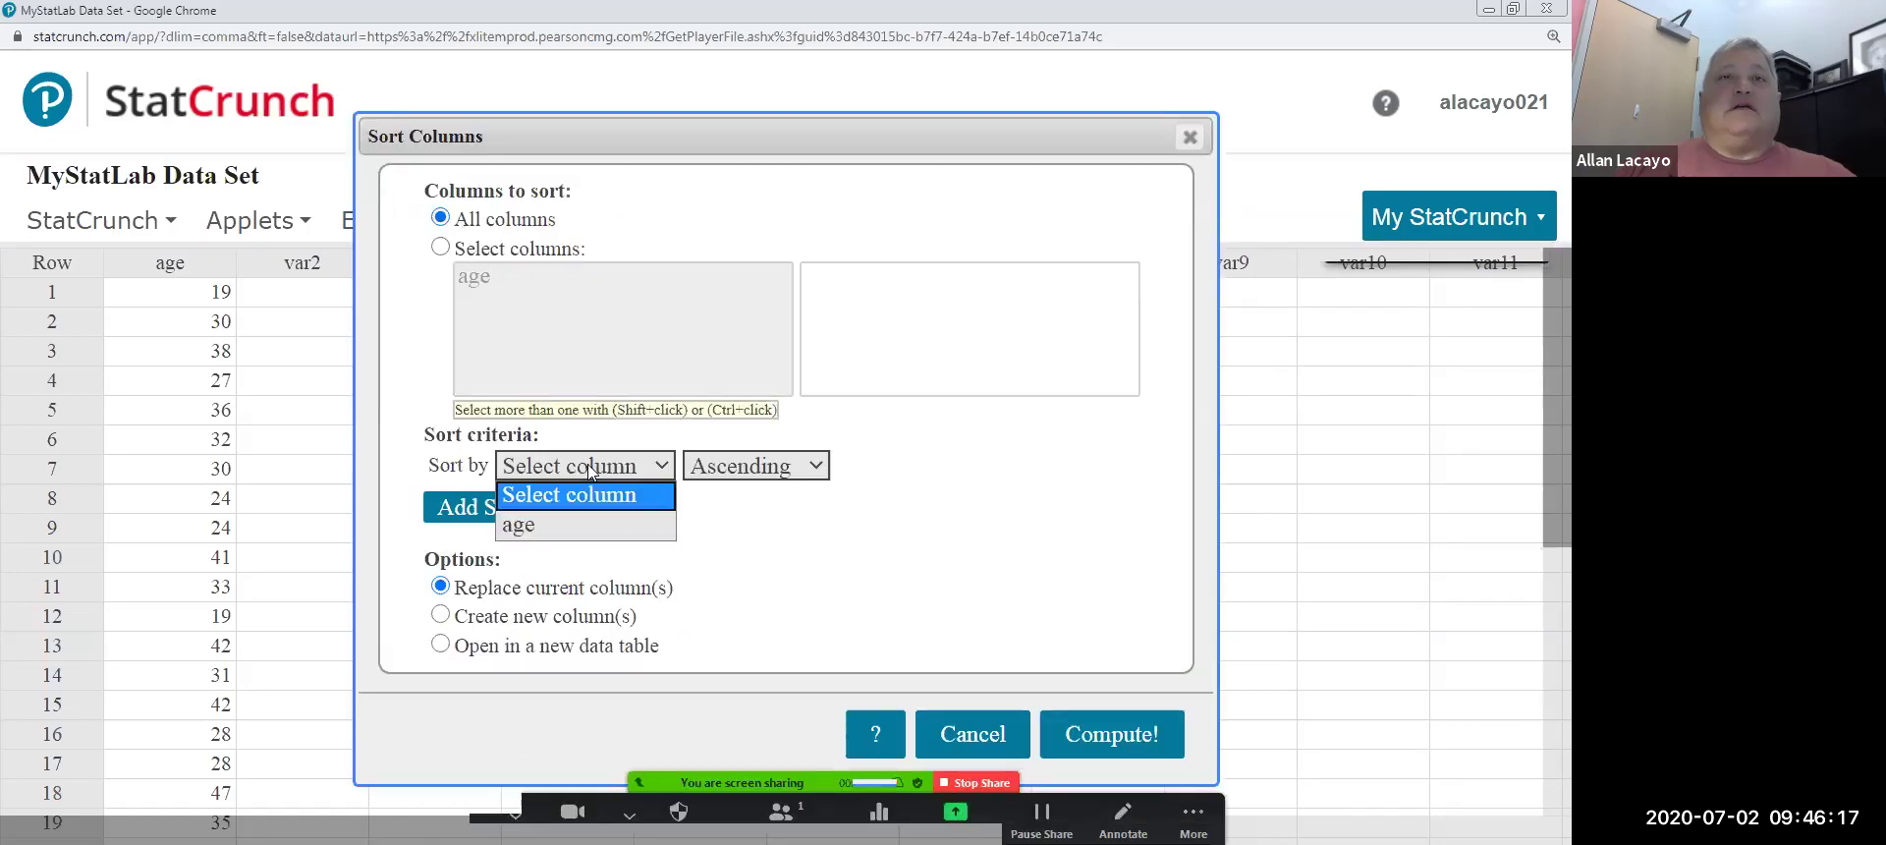
click(543, 525)
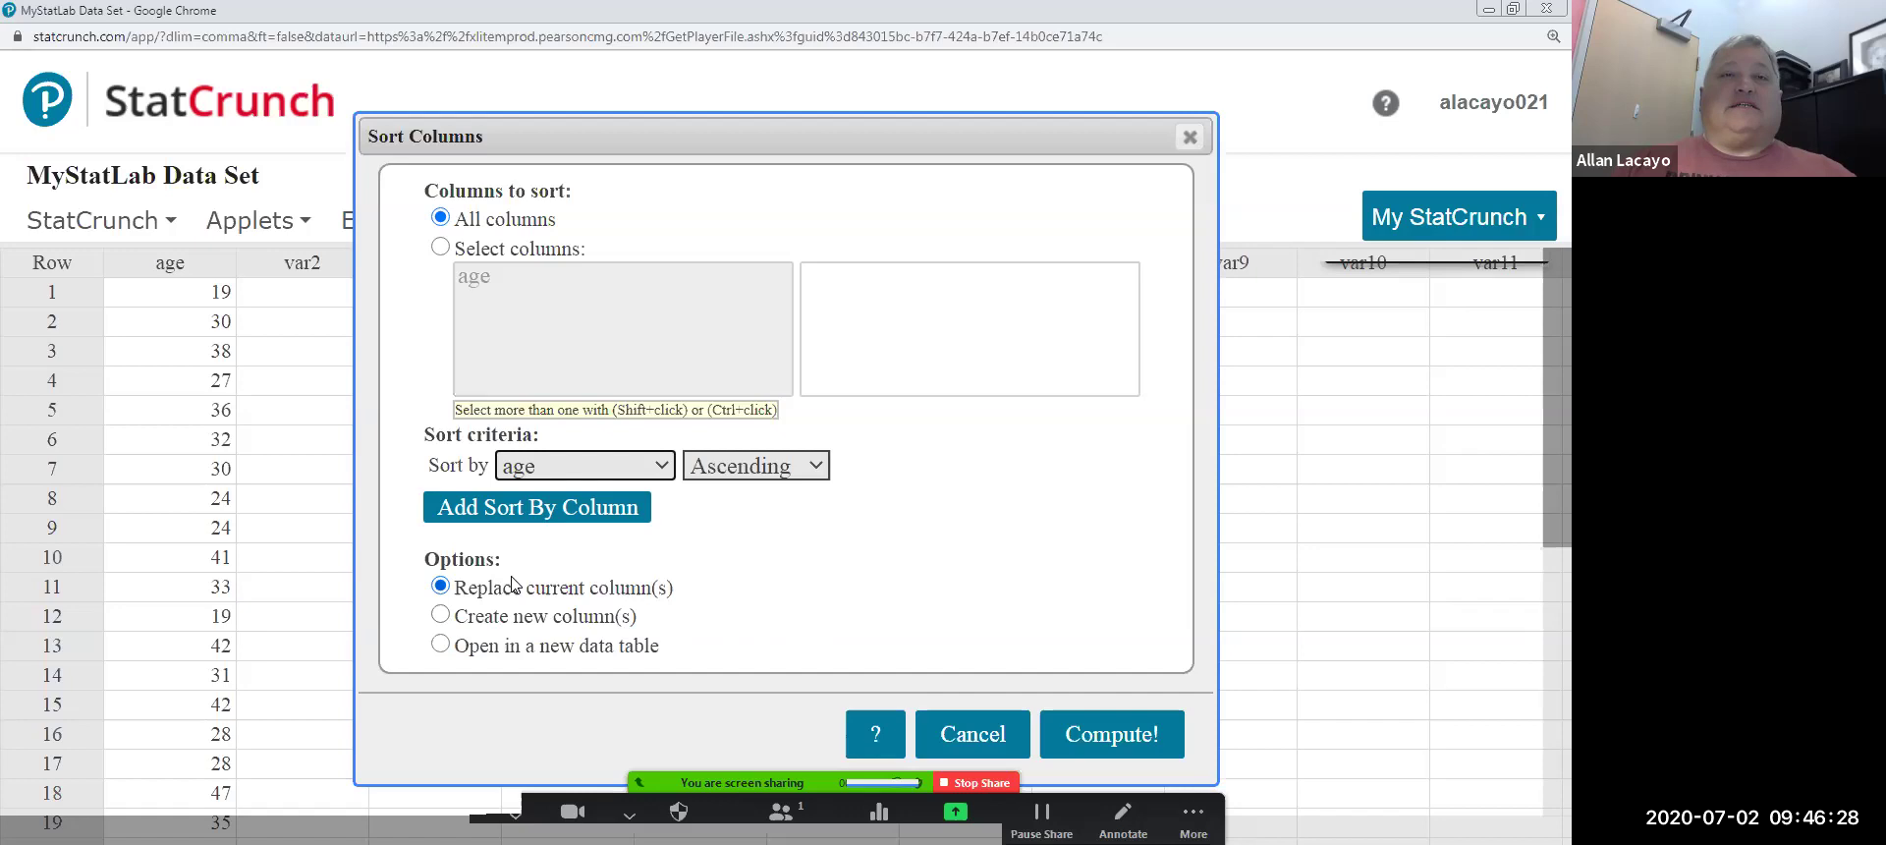
drag(456, 557, 501, 558)
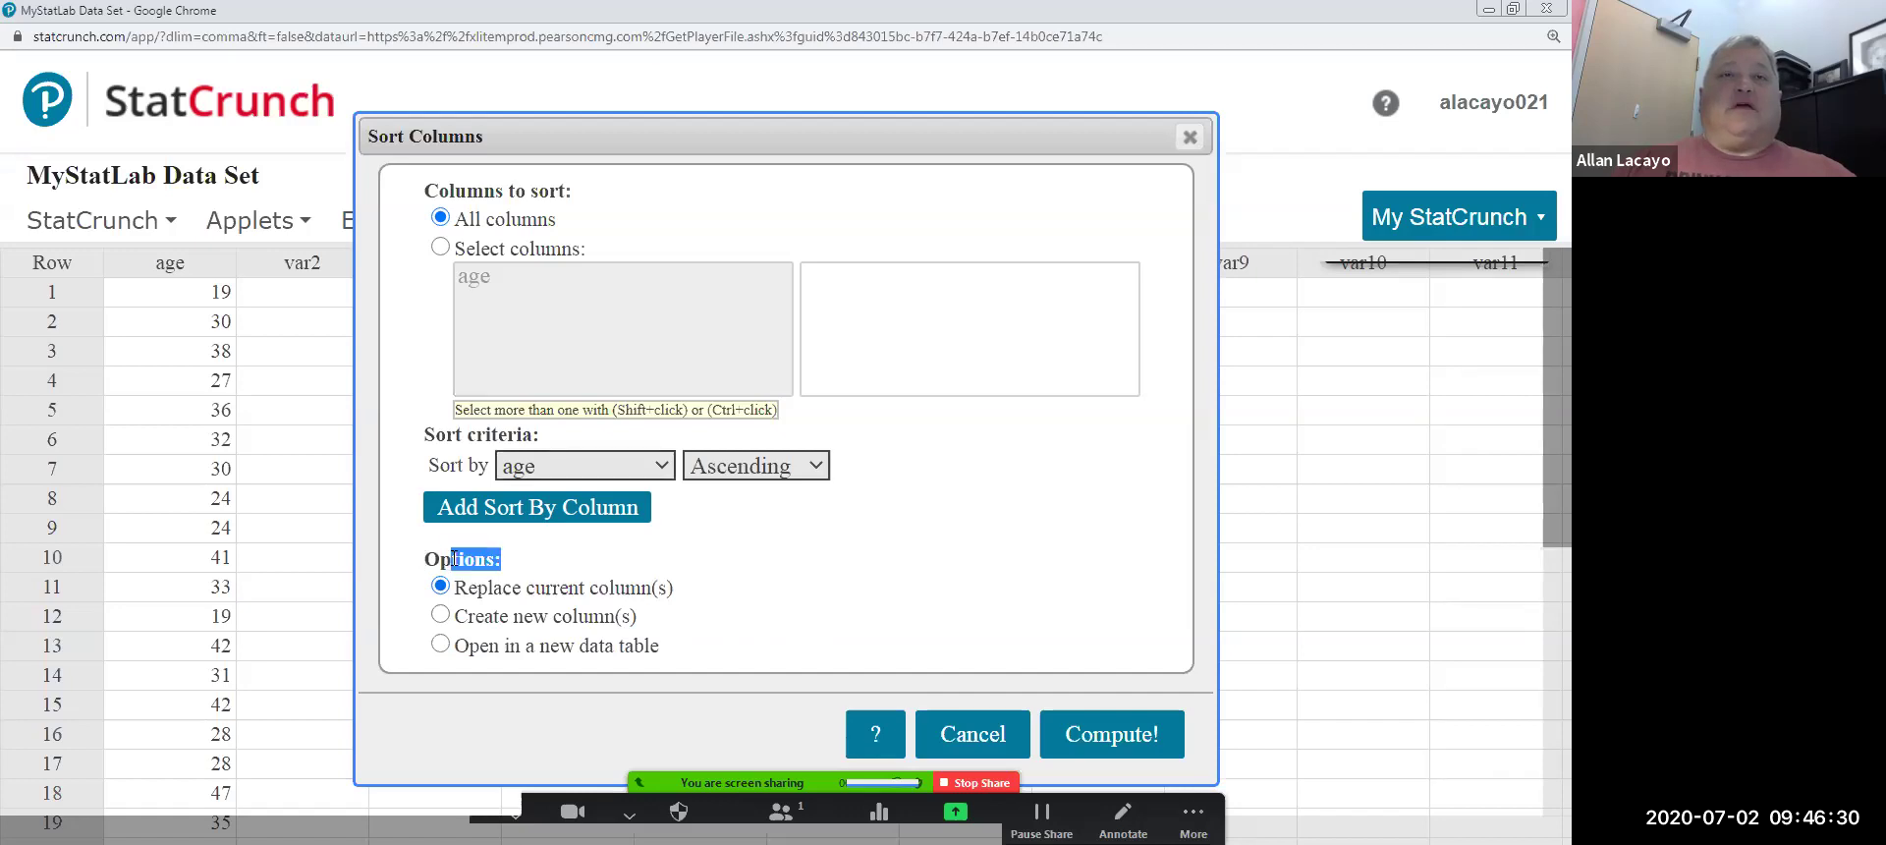
click(420, 563)
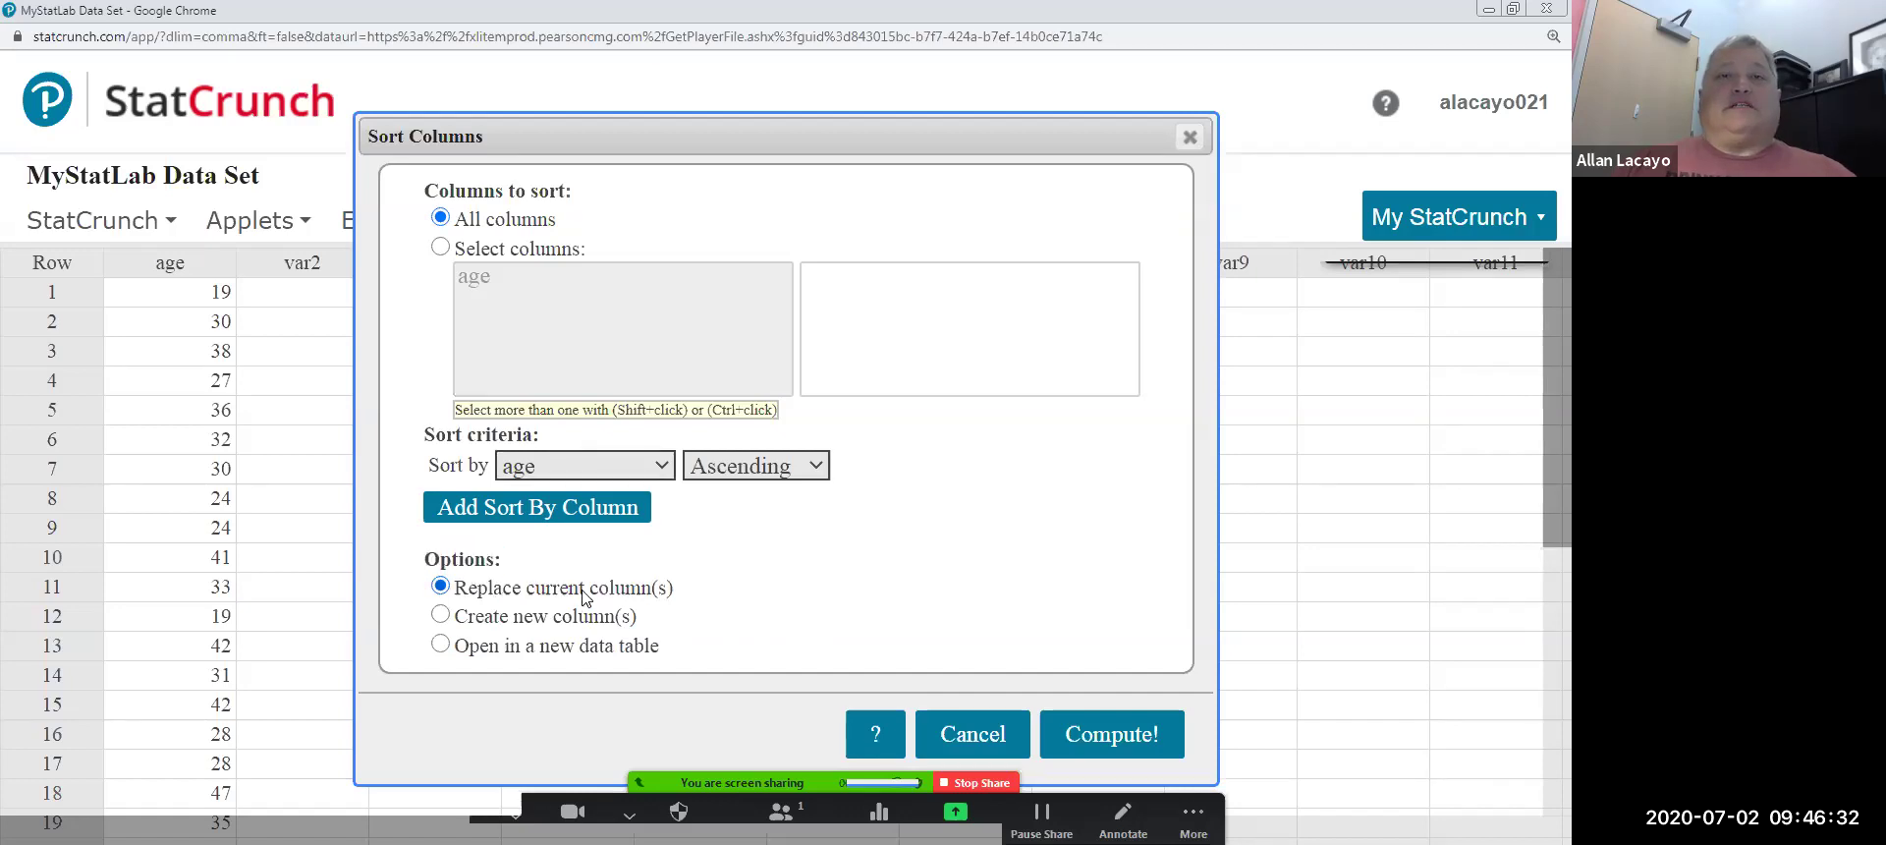
click(440, 617)
click(1111, 750)
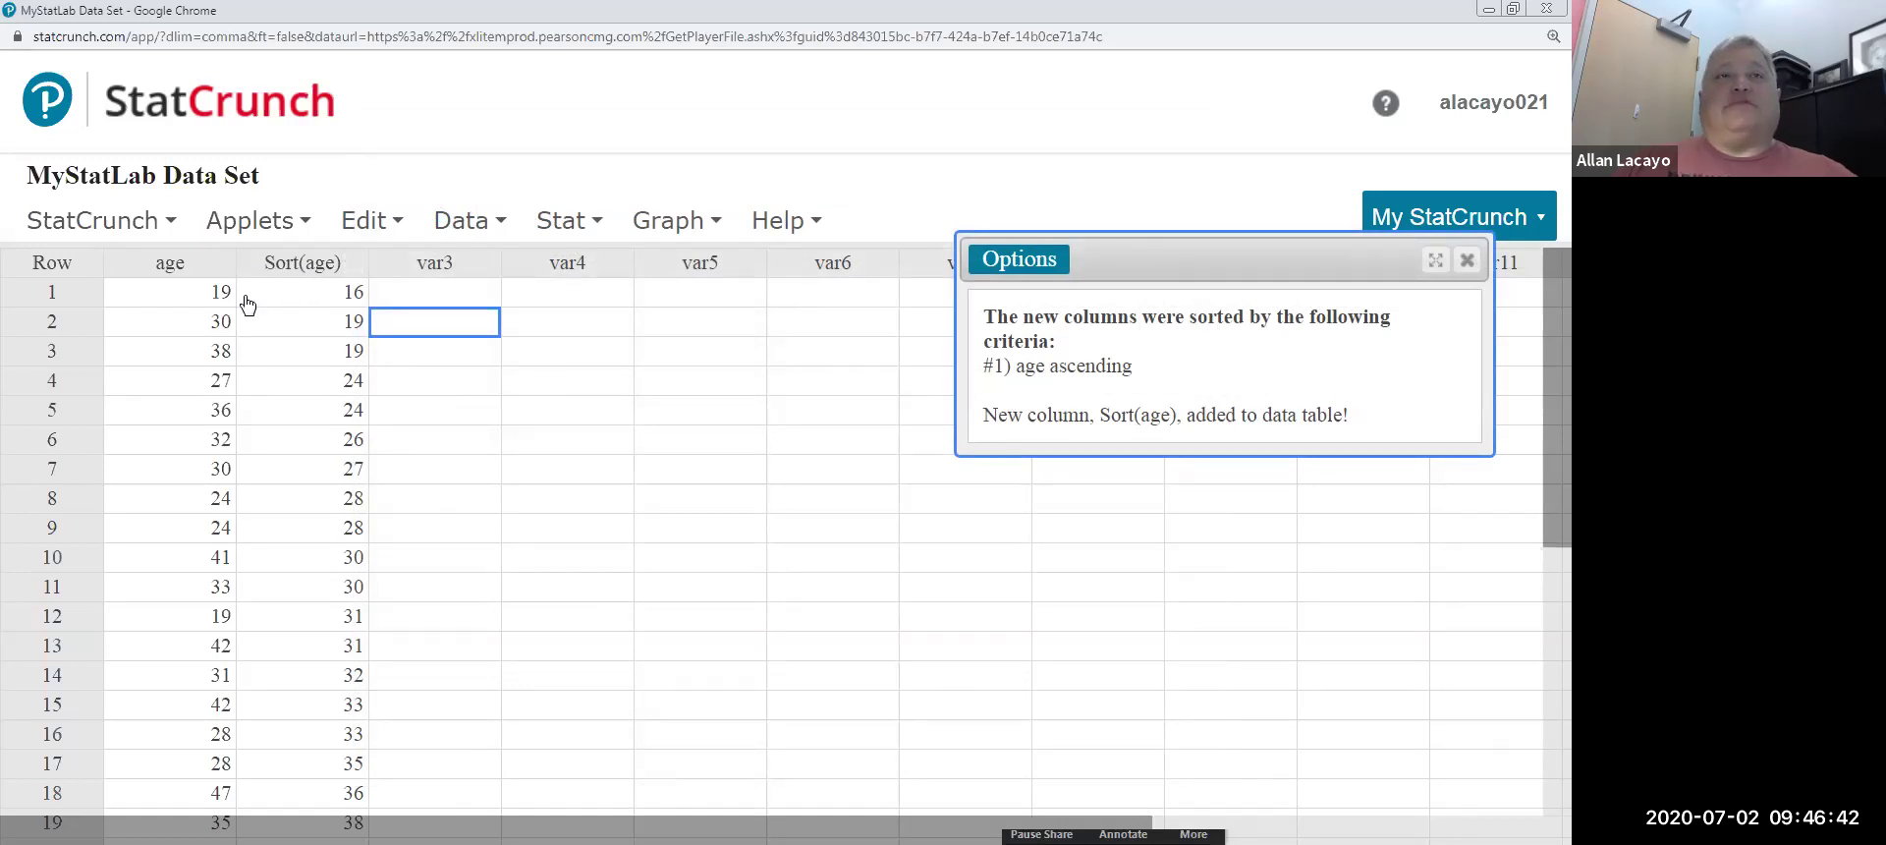
Close the sort results window and select the first values of the Sort(age) column
click(454, 222)
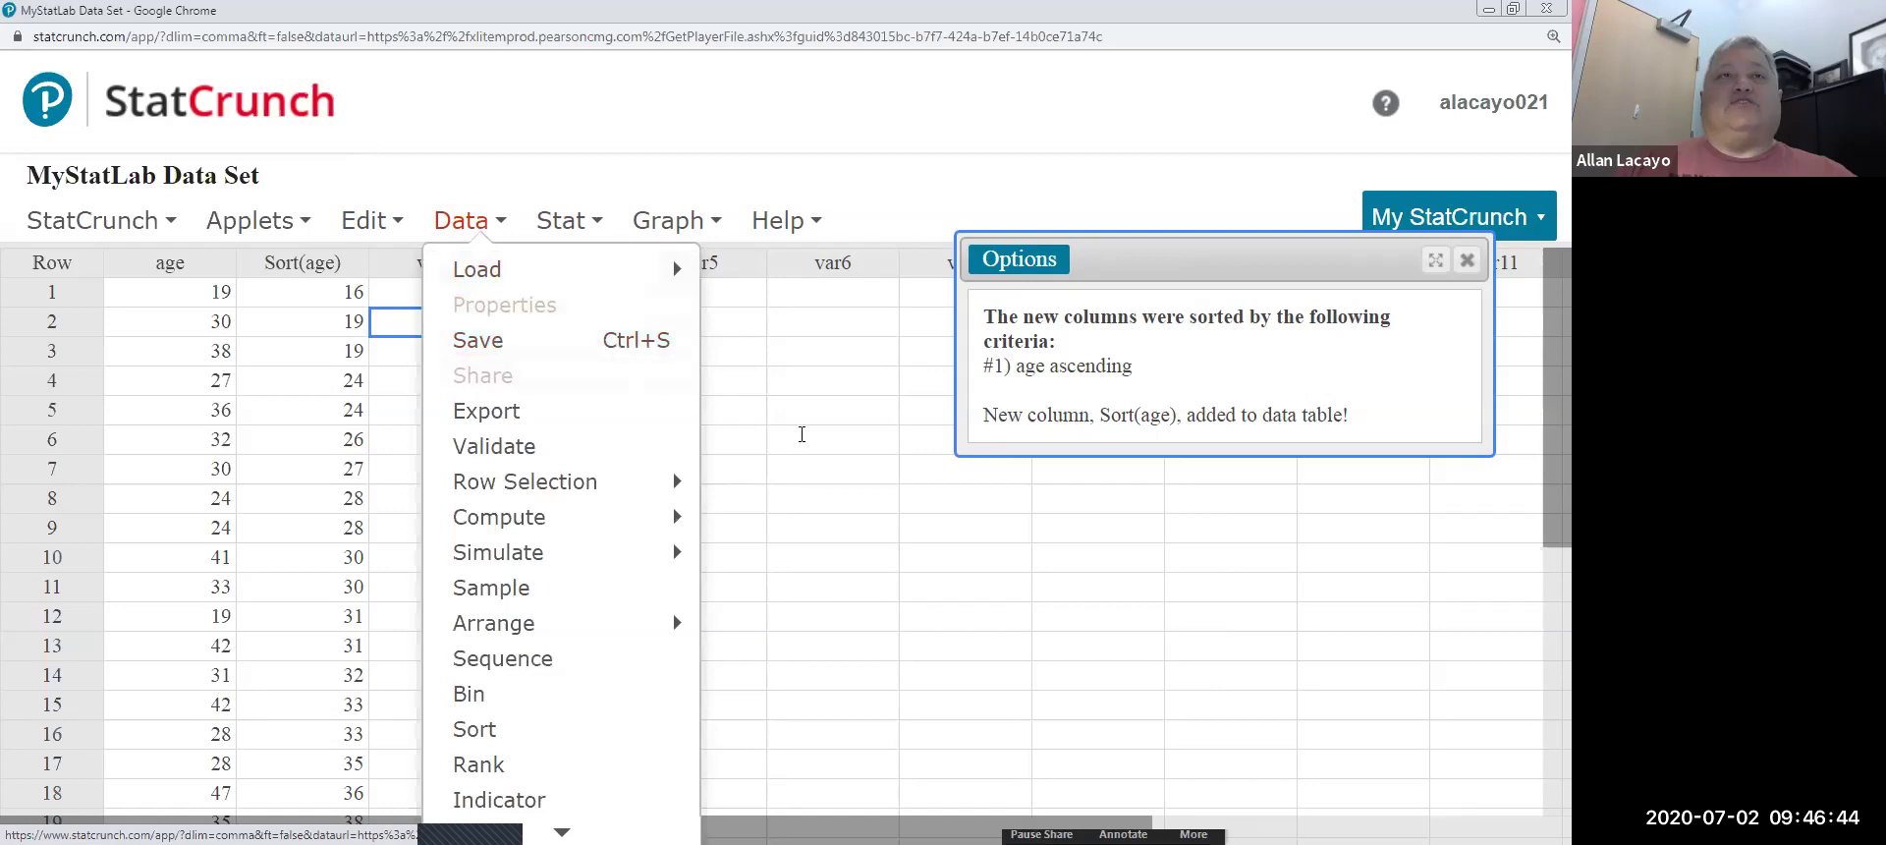
click(800, 437)
drag(1176, 252, 1113, 392)
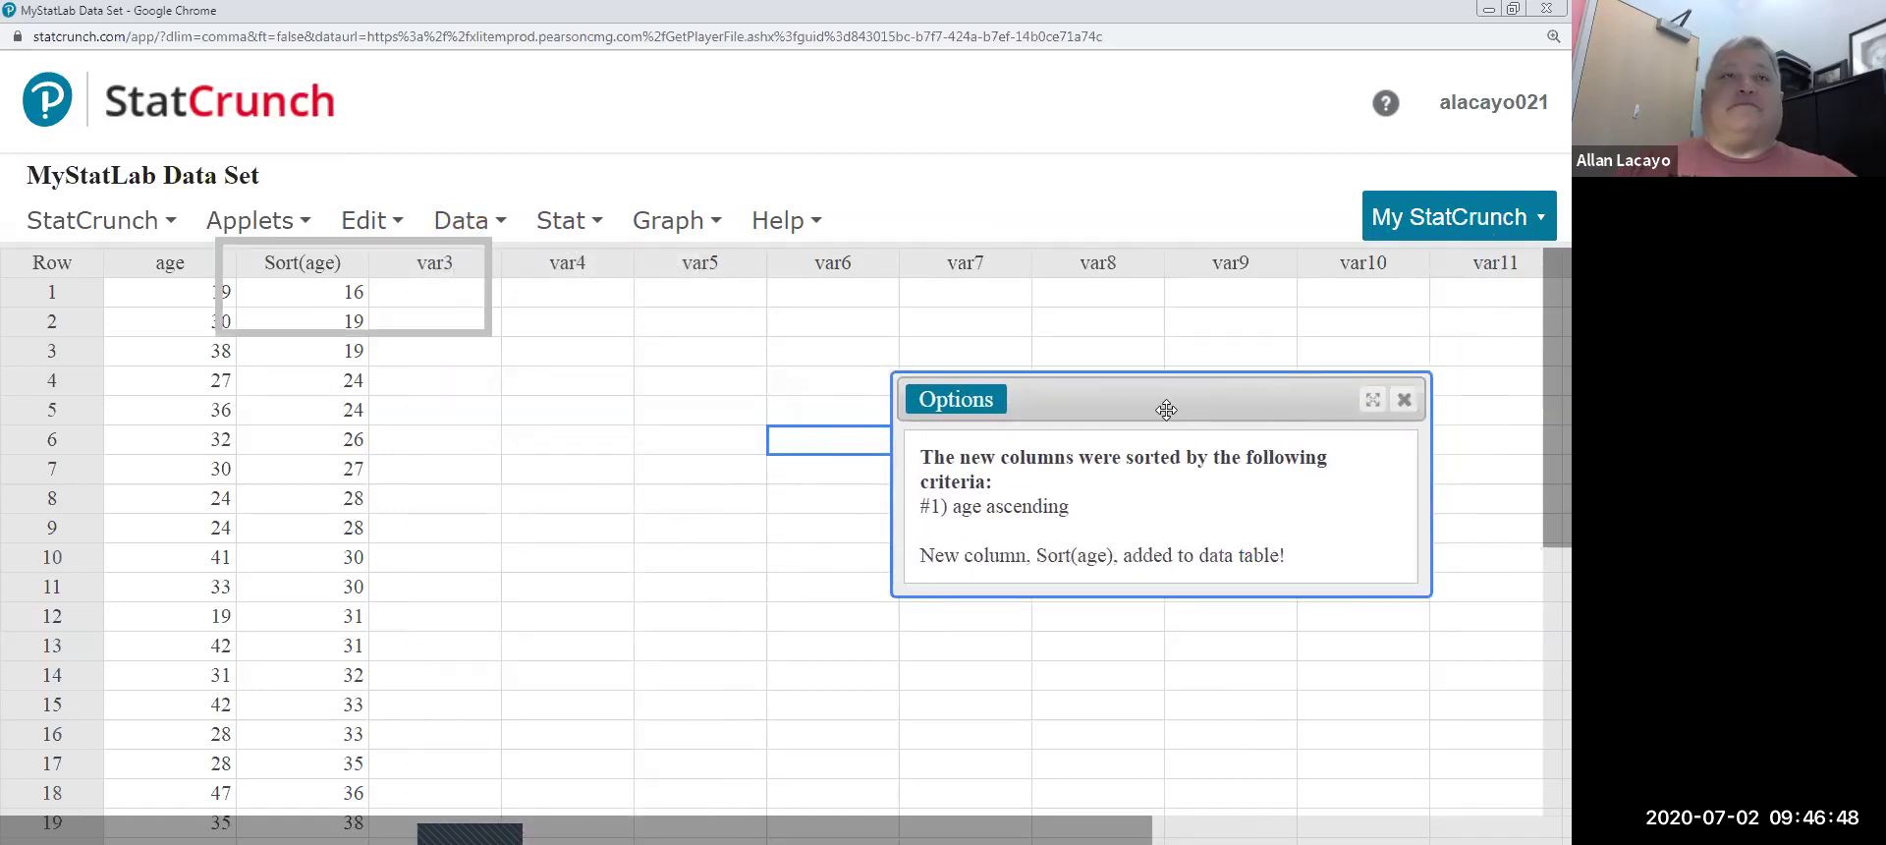
click(1404, 398)
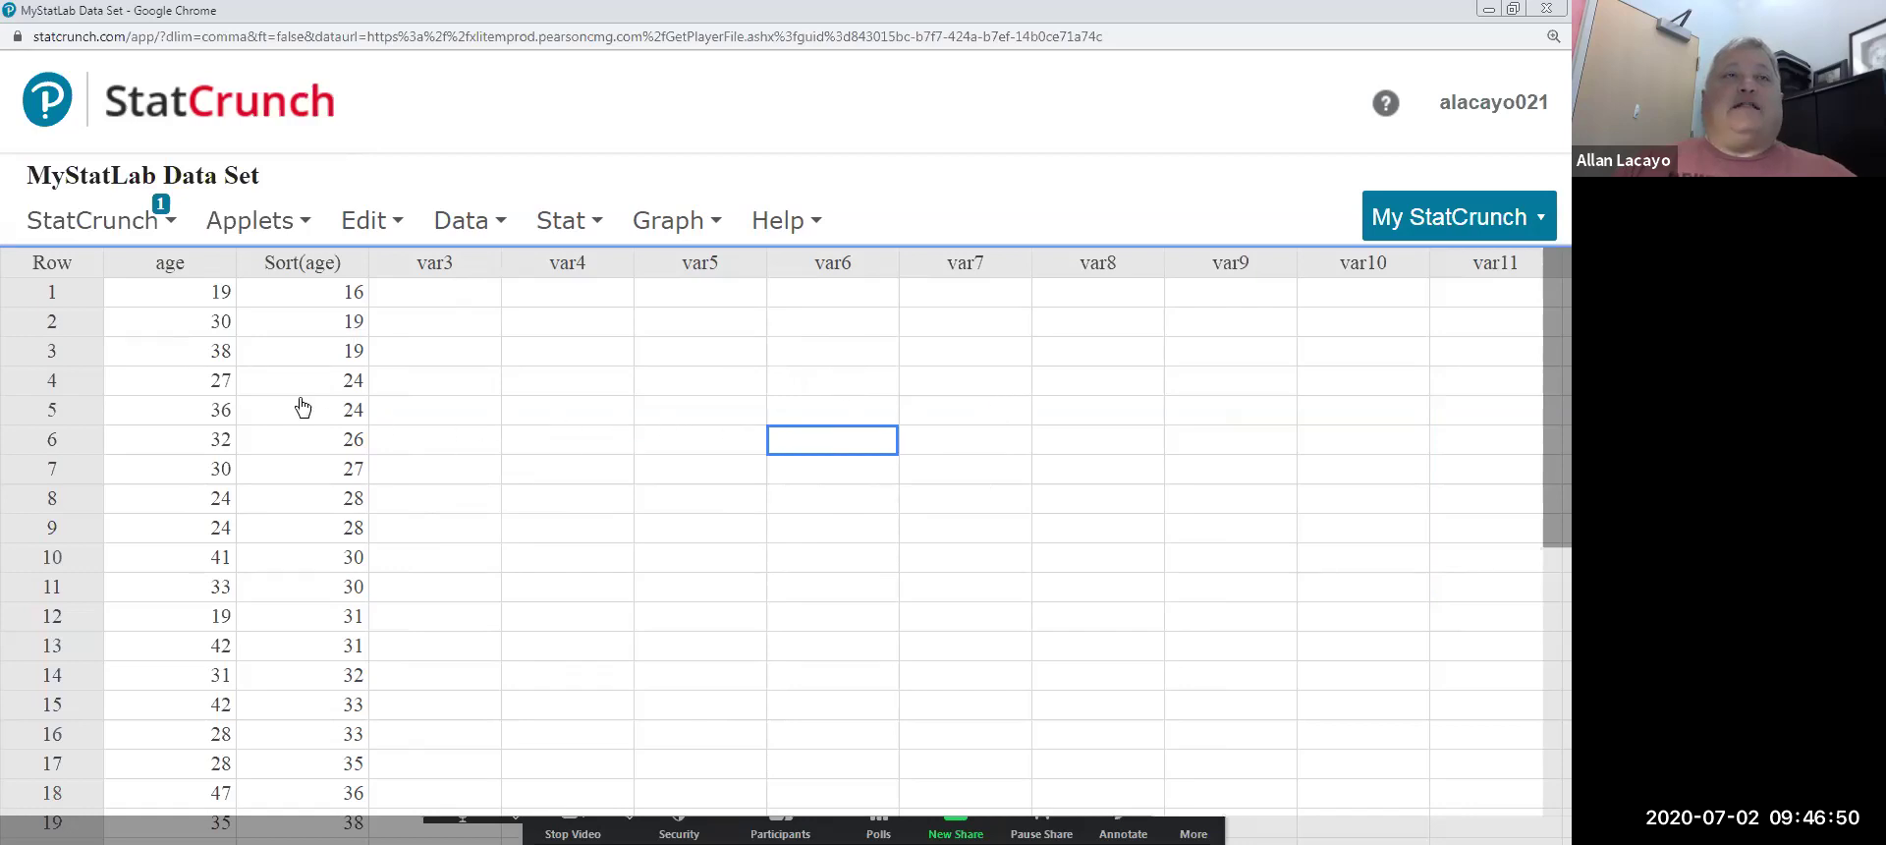
click(339, 295)
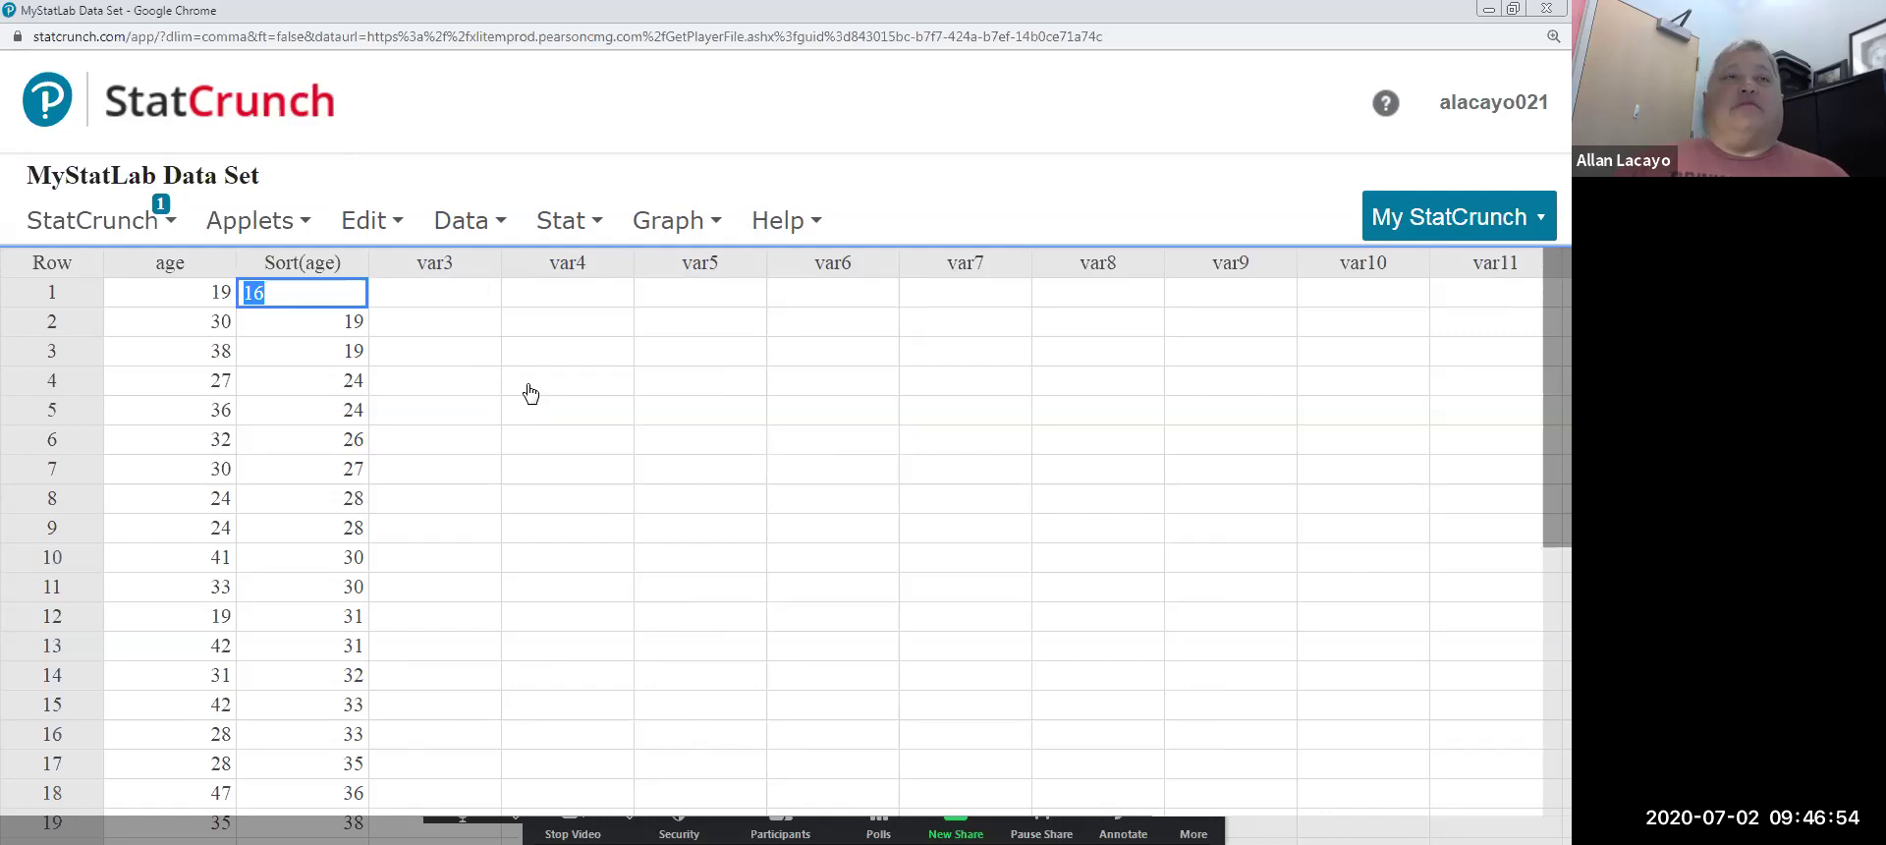
key(Return)
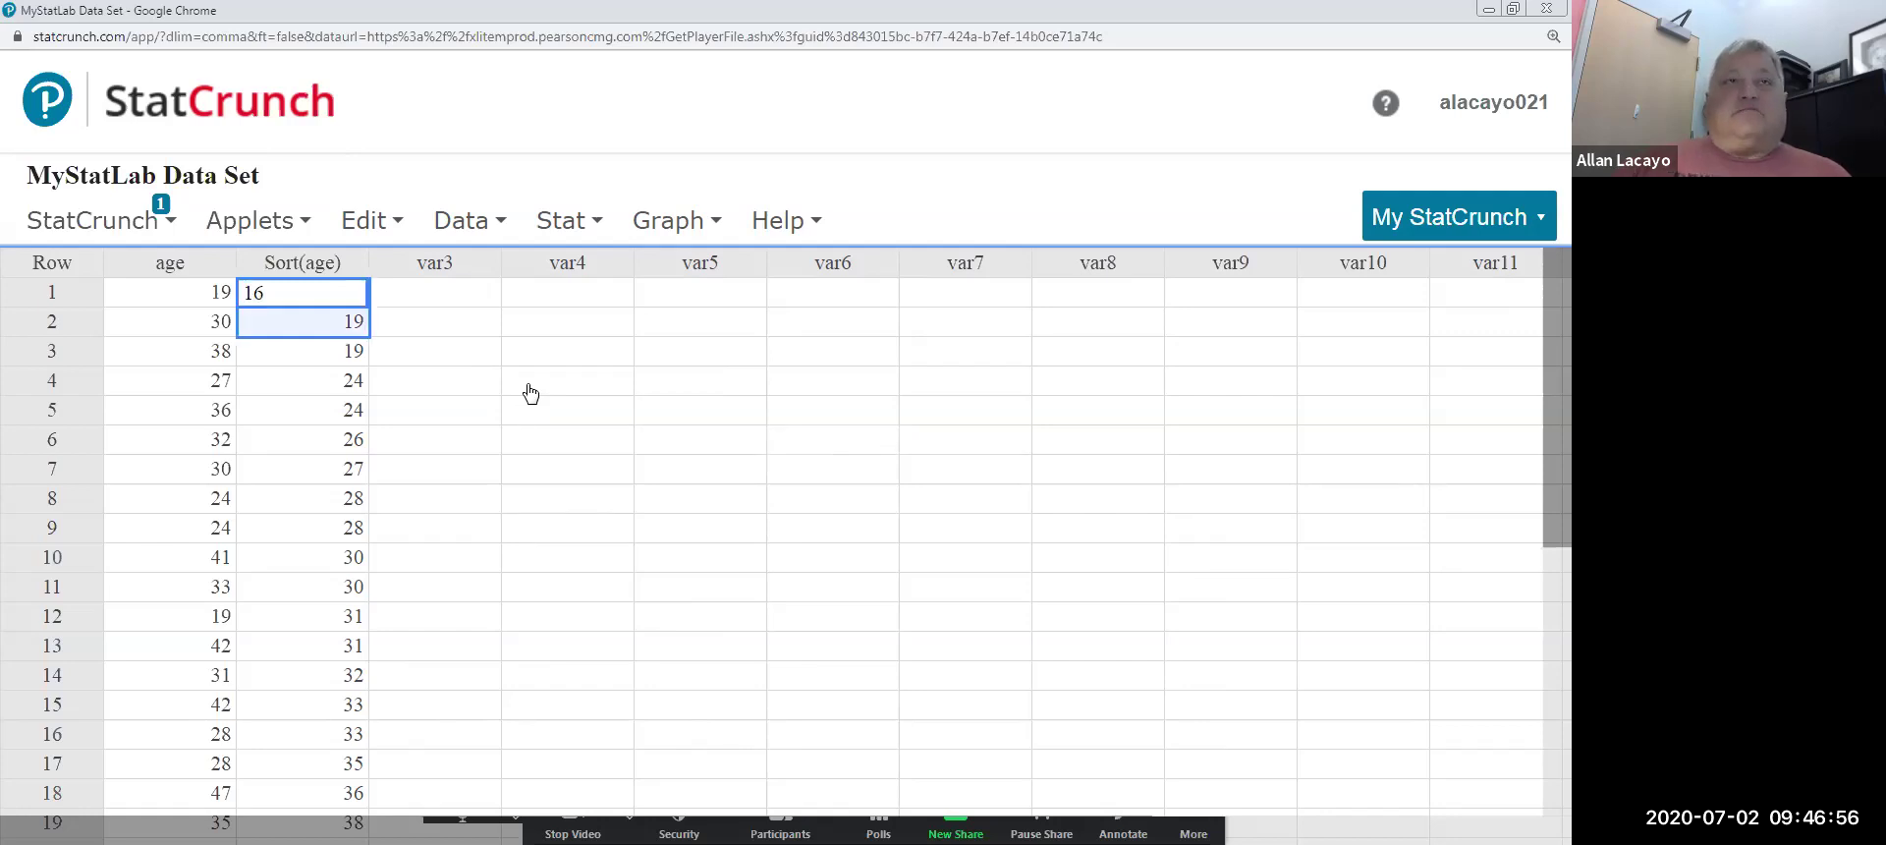
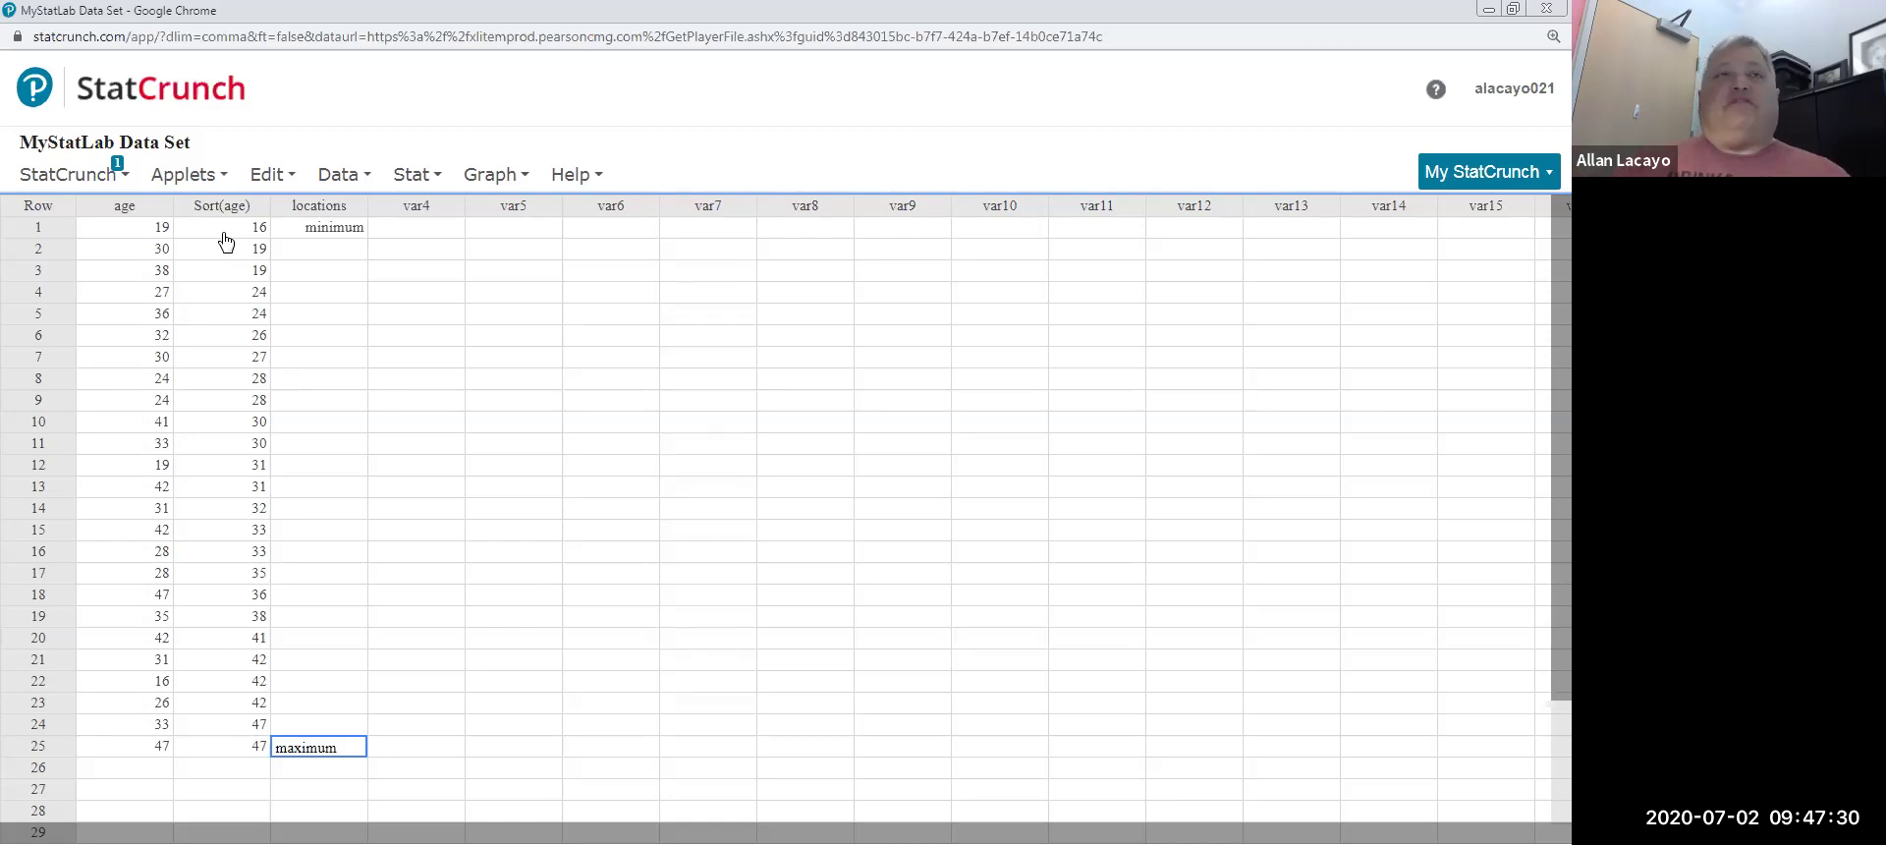
Highlight row 13 of the sorted ages and enter median for it in the locations column
drag(228, 237, 246, 750)
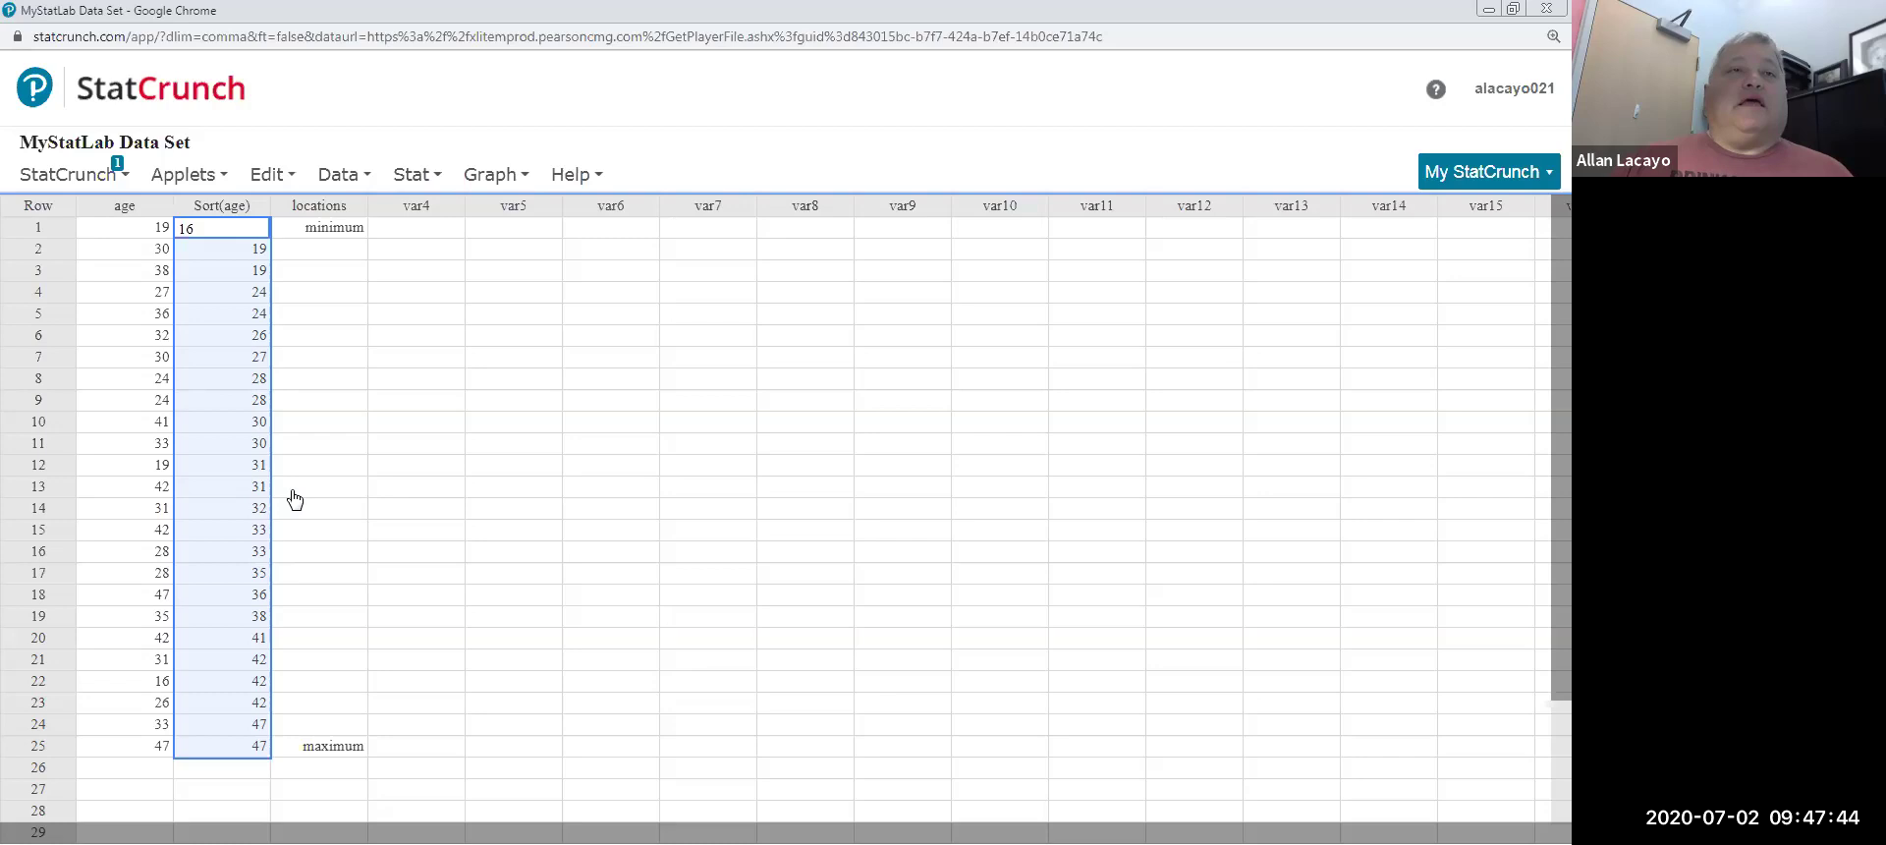
click(39, 495)
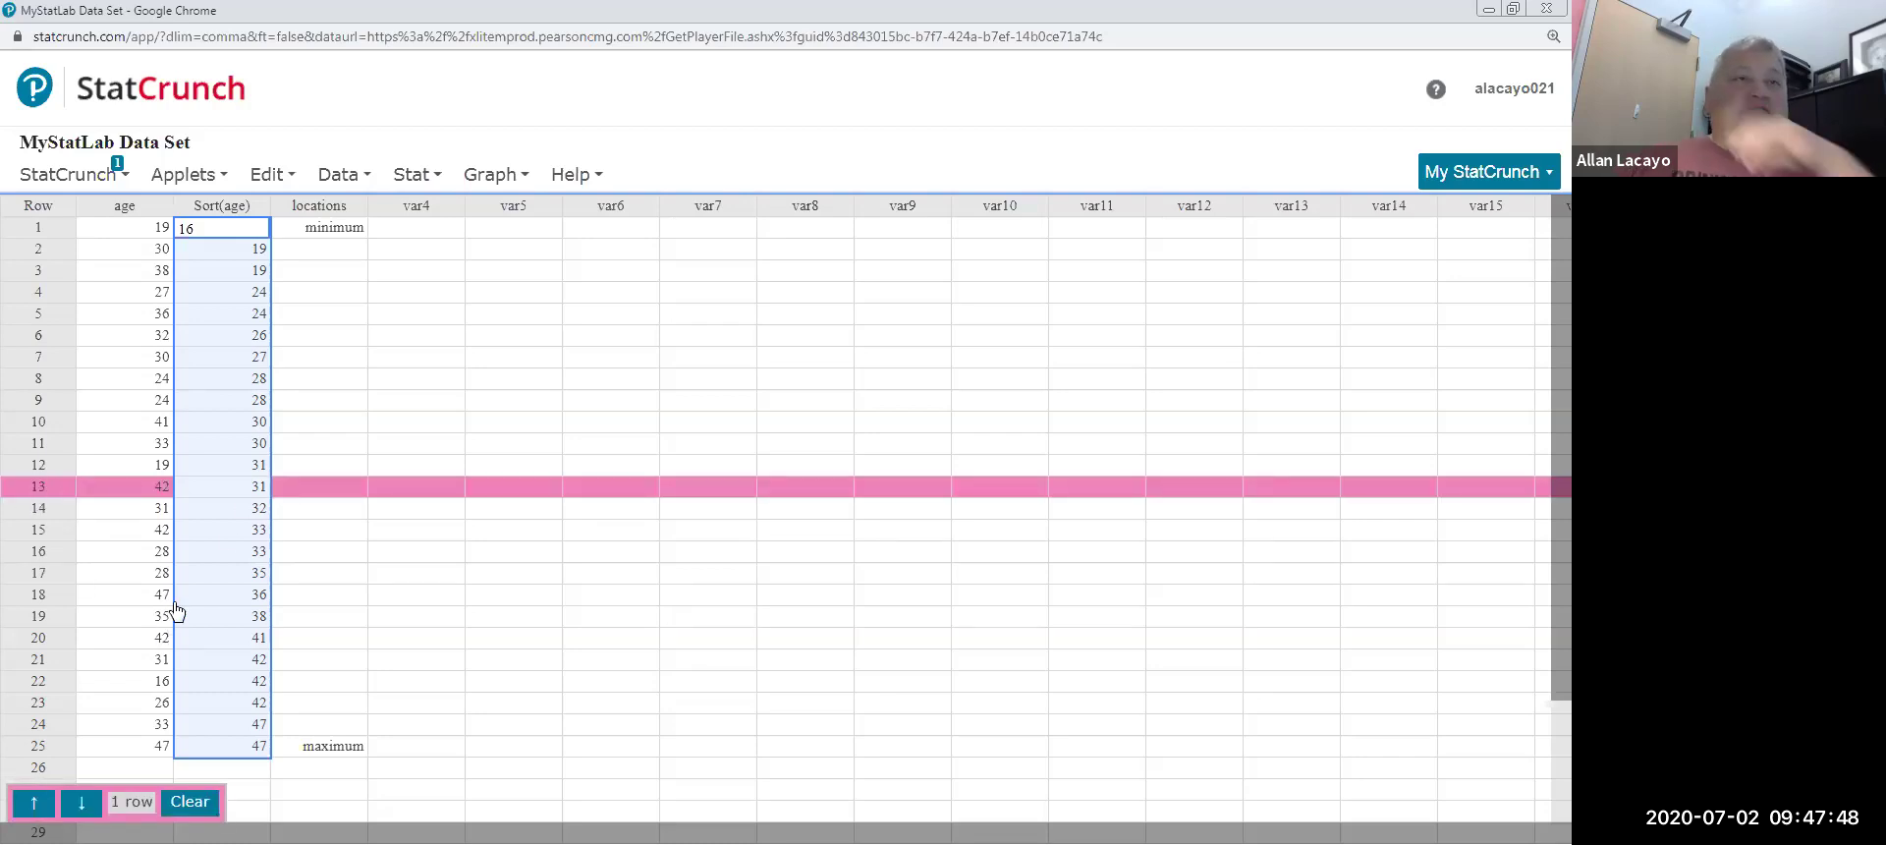
click(471, 583)
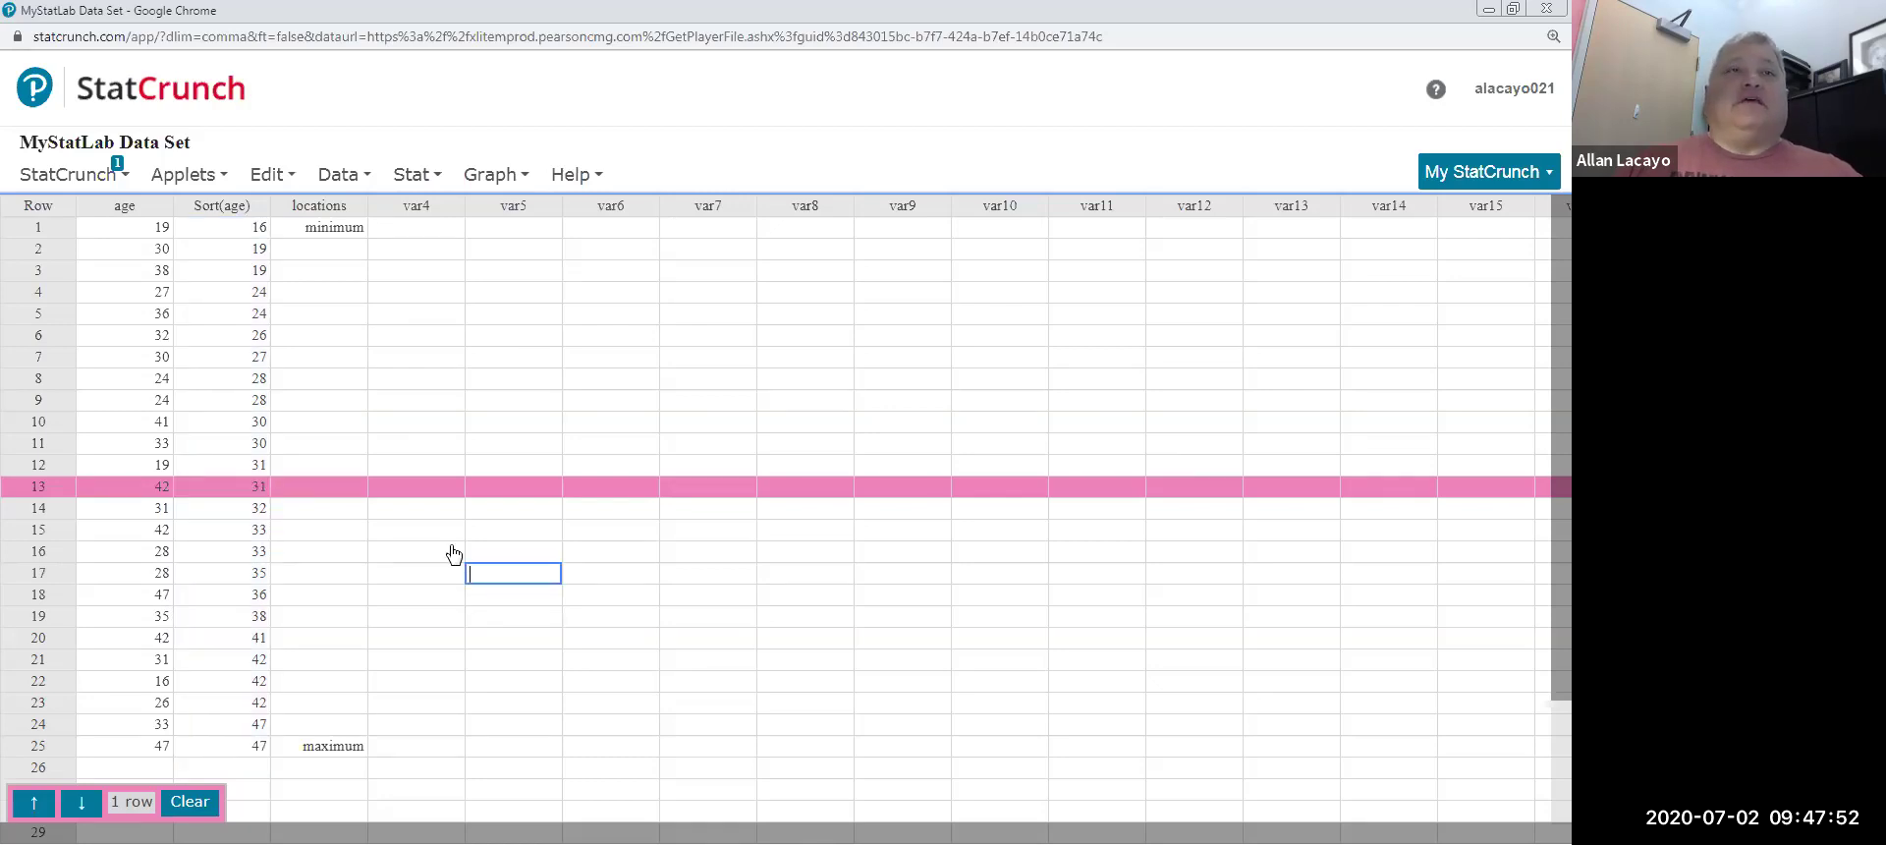
click(344, 489)
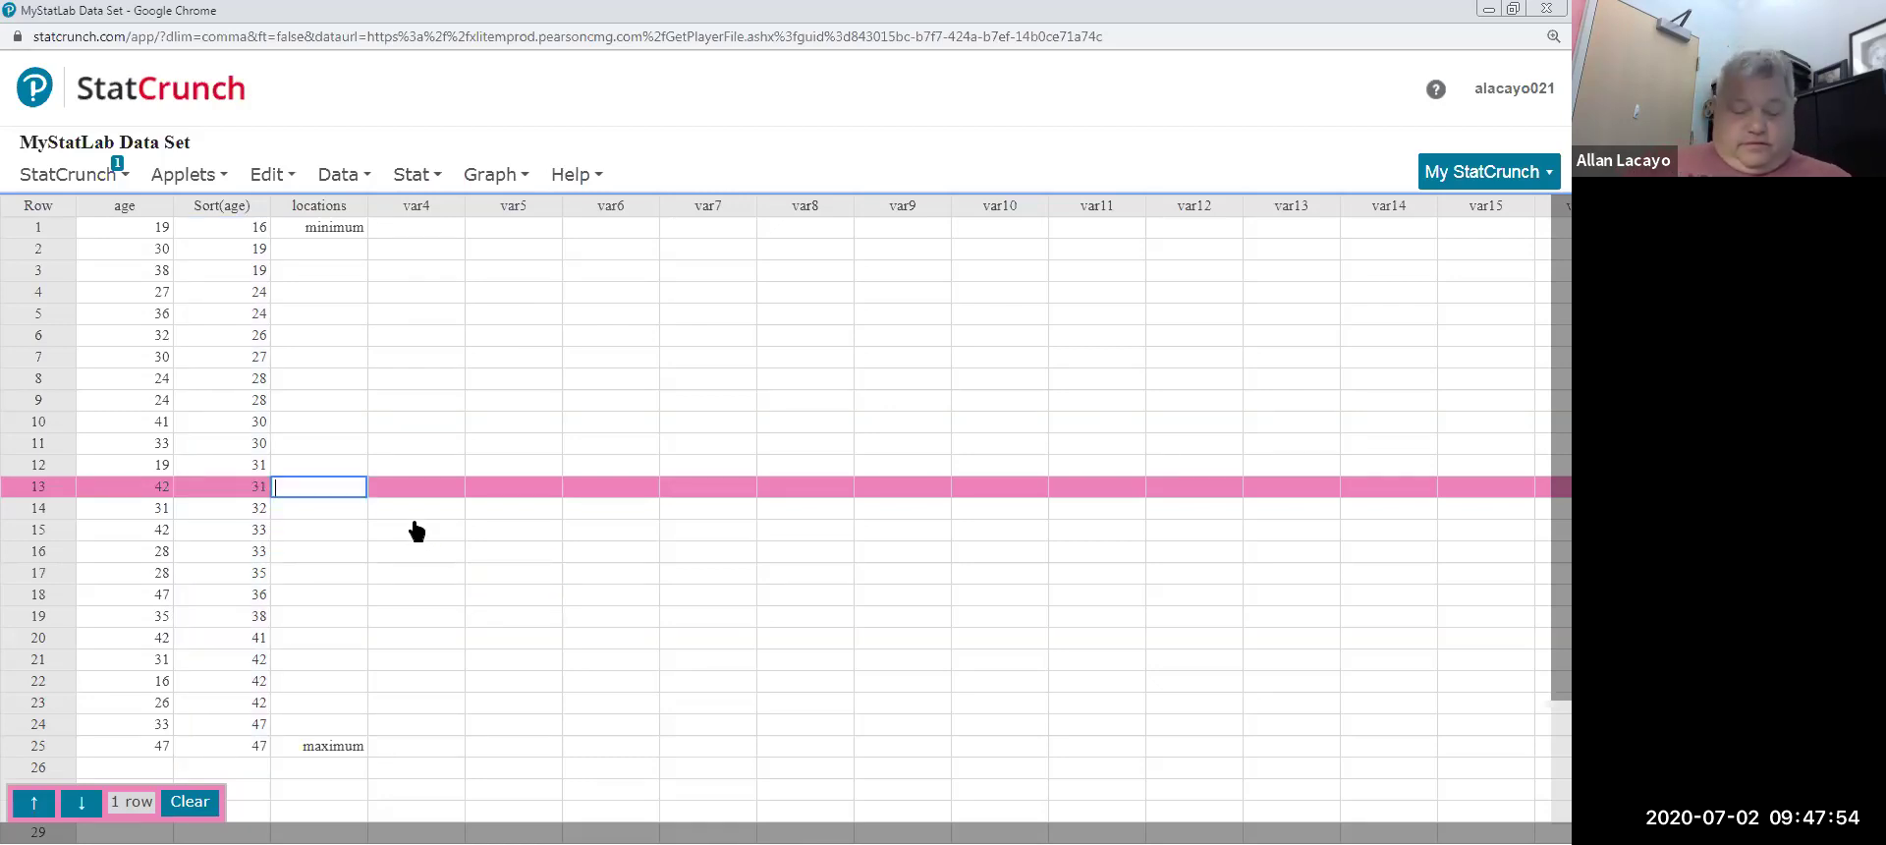
text(median)
key(Return)
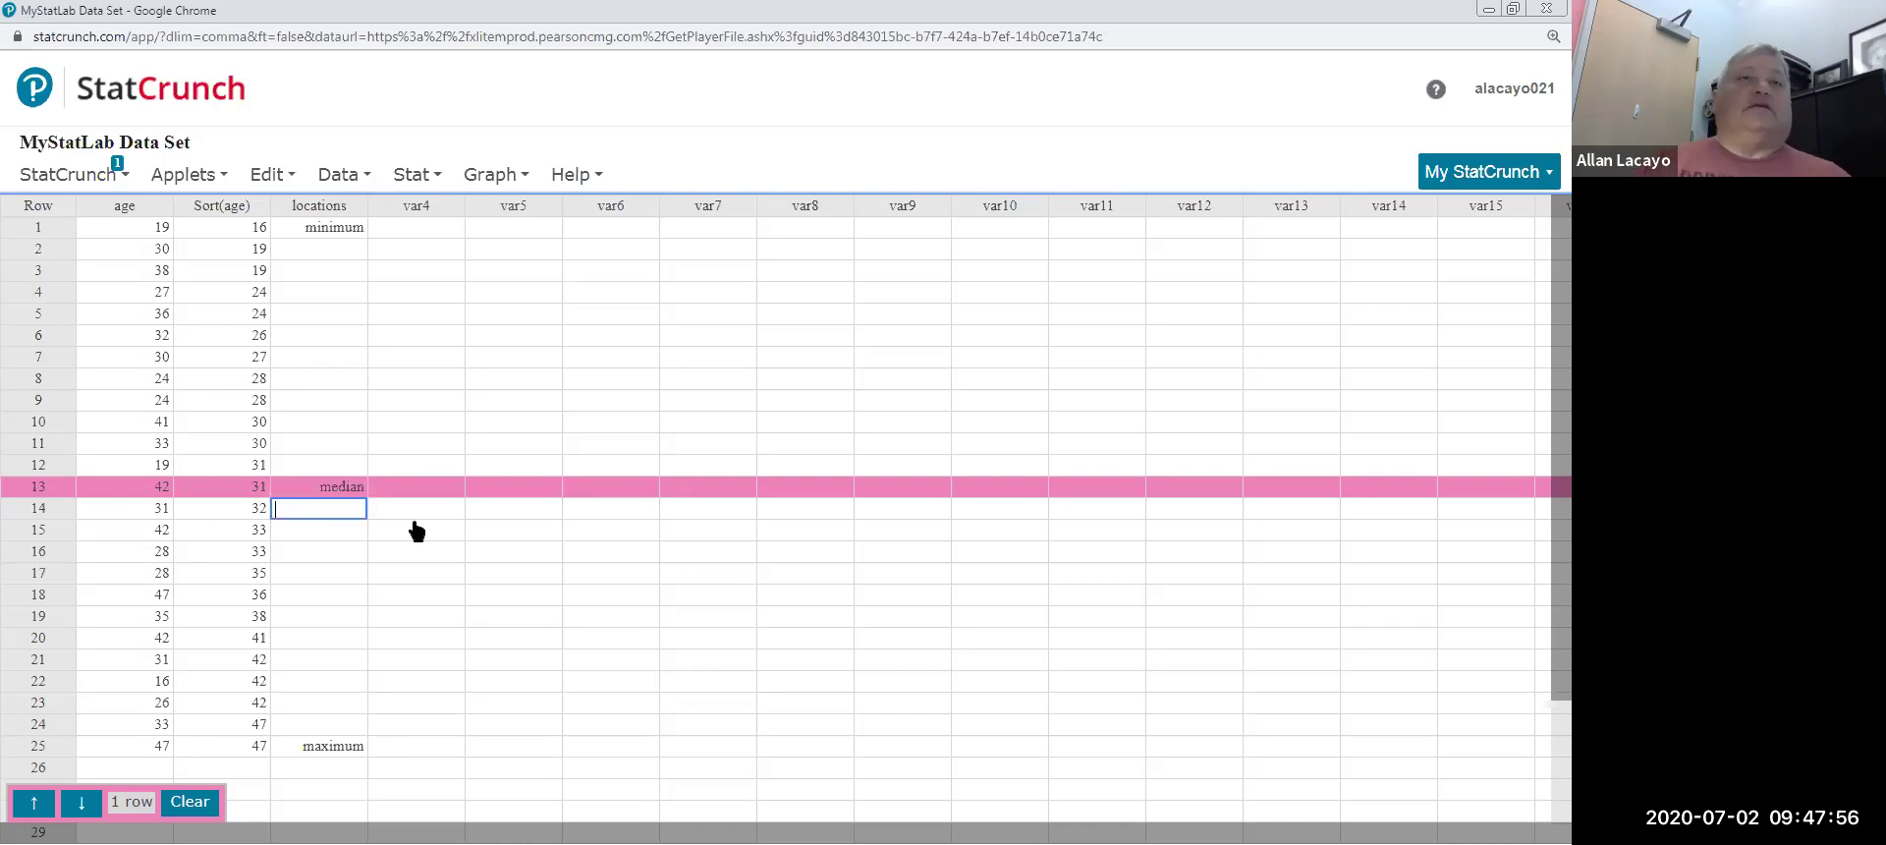
Examine the median's sorted age in row 13 and the groups of rows above and below it
mouse_move(64, 494)
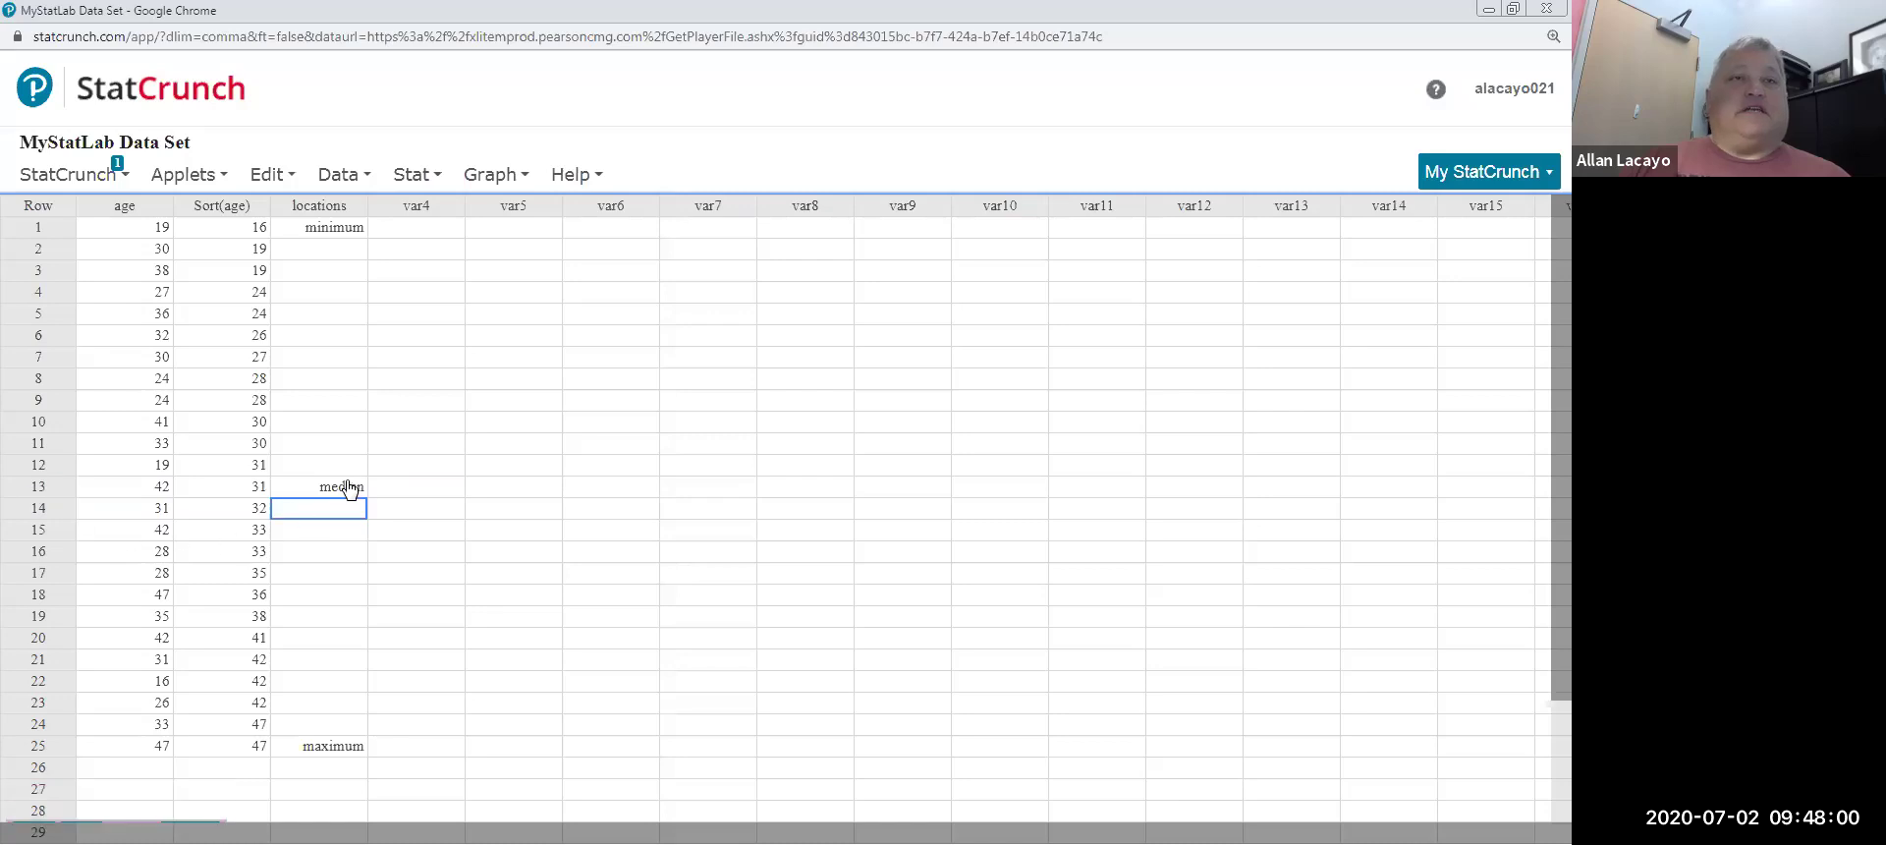
click(253, 489)
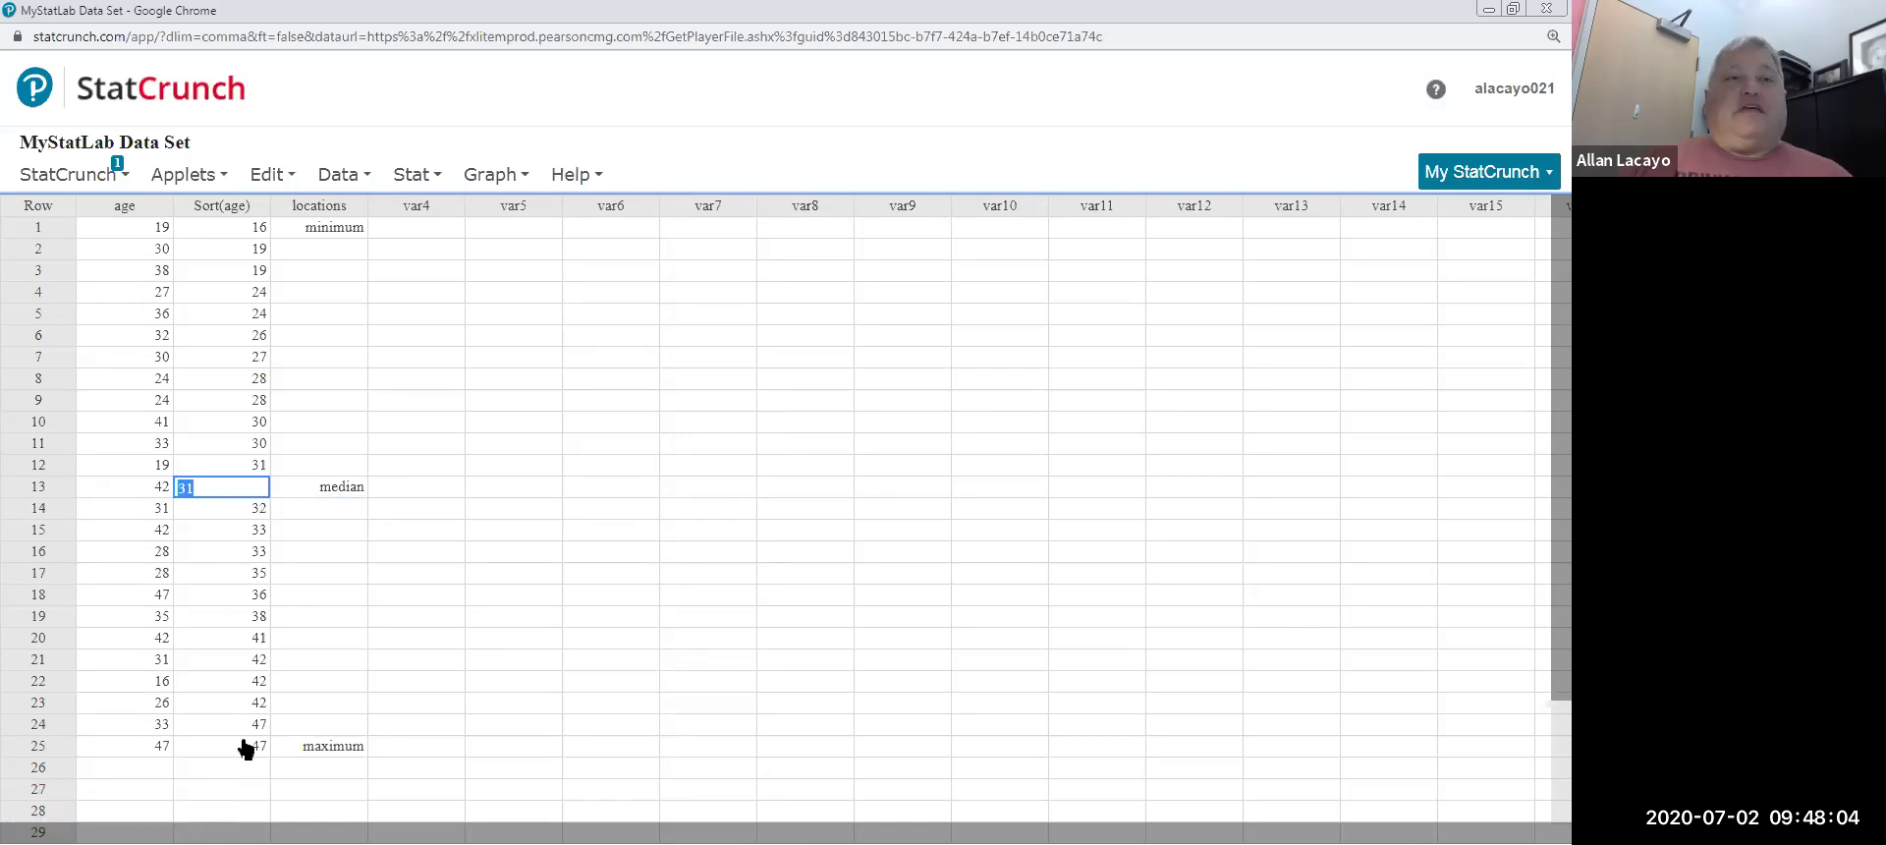
click(315, 496)
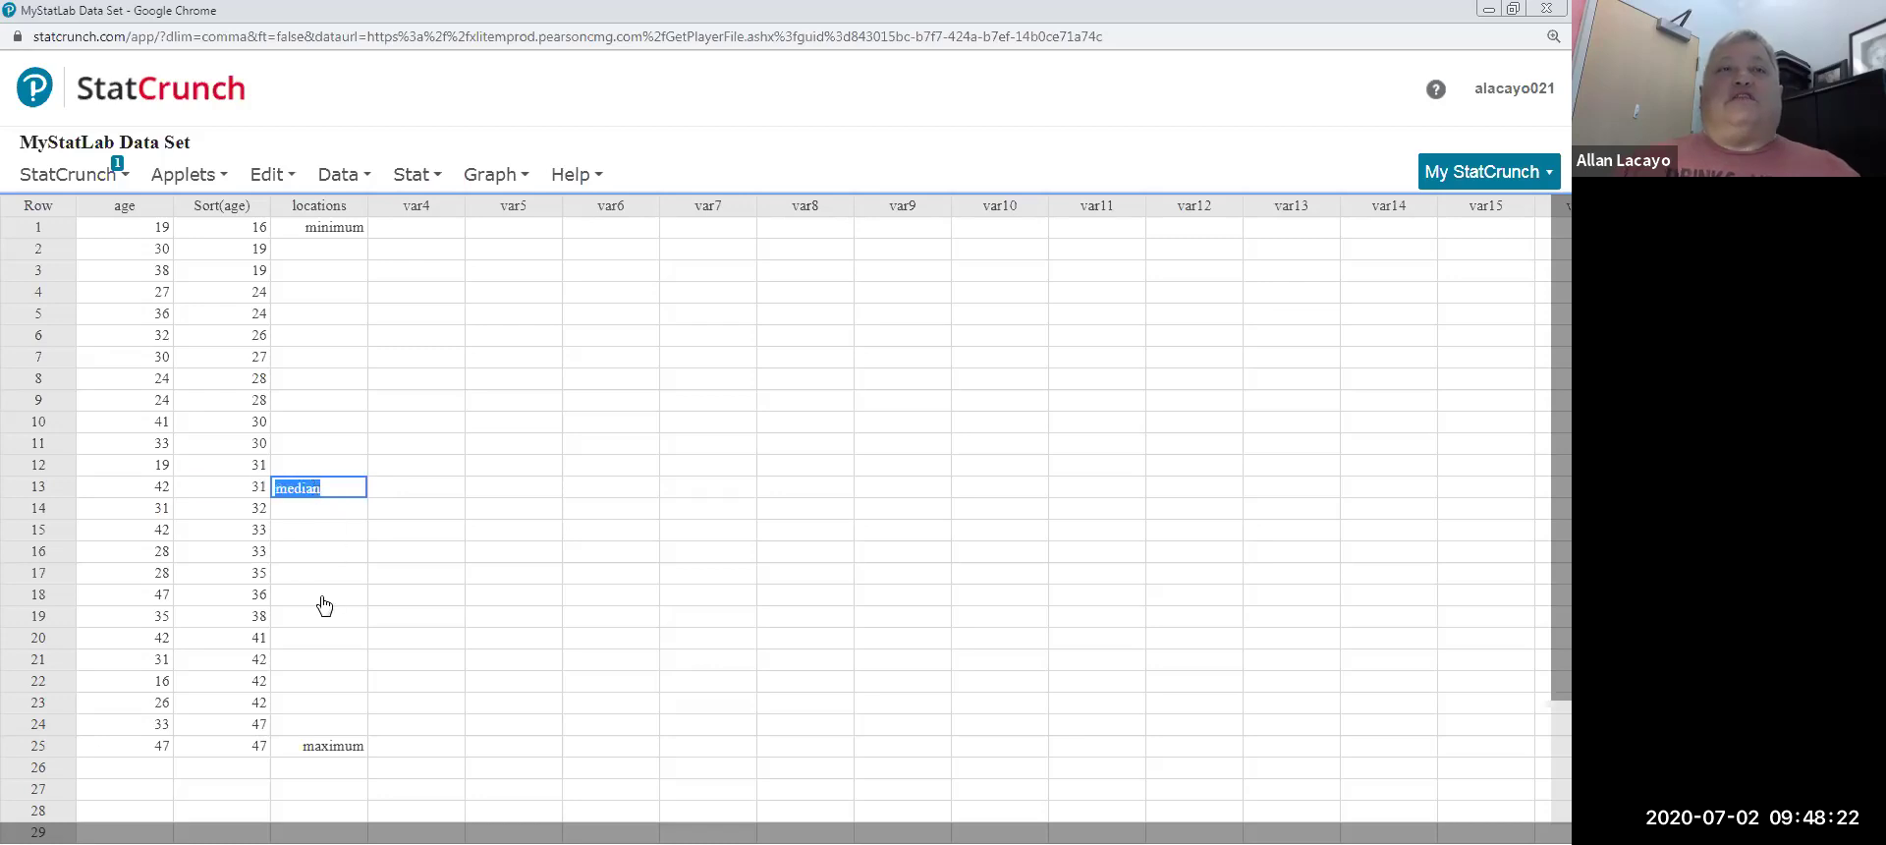
drag(315, 470, 317, 243)
drag(333, 508, 345, 757)
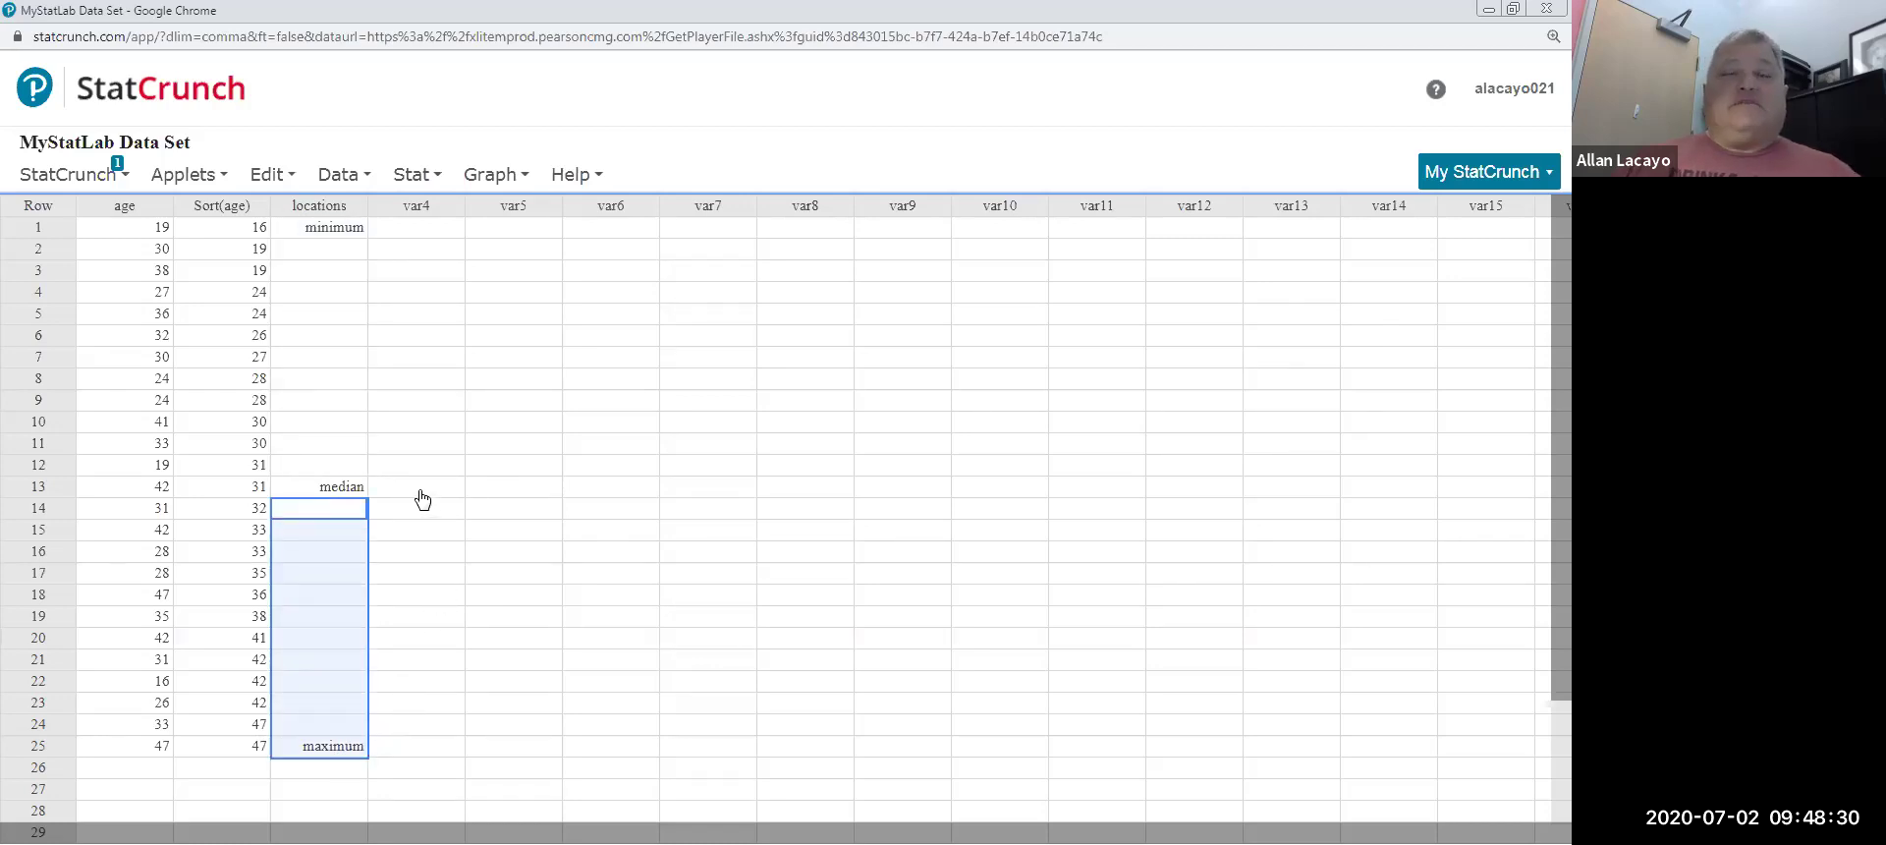
click(236, 488)
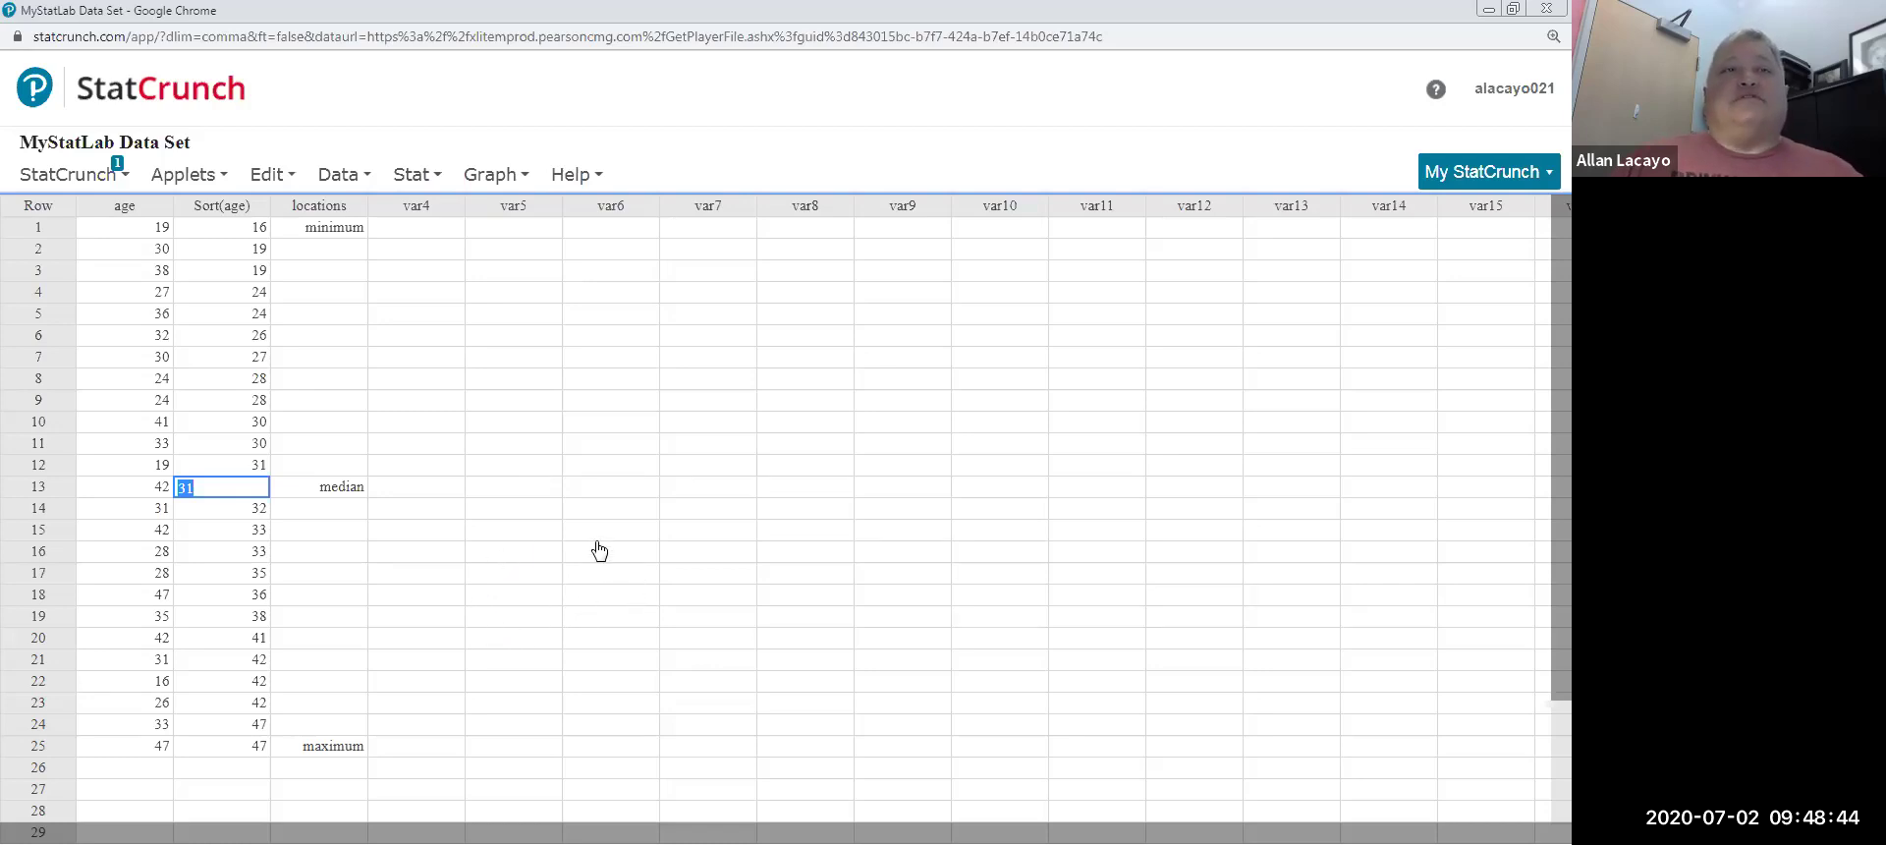
click(456, 491)
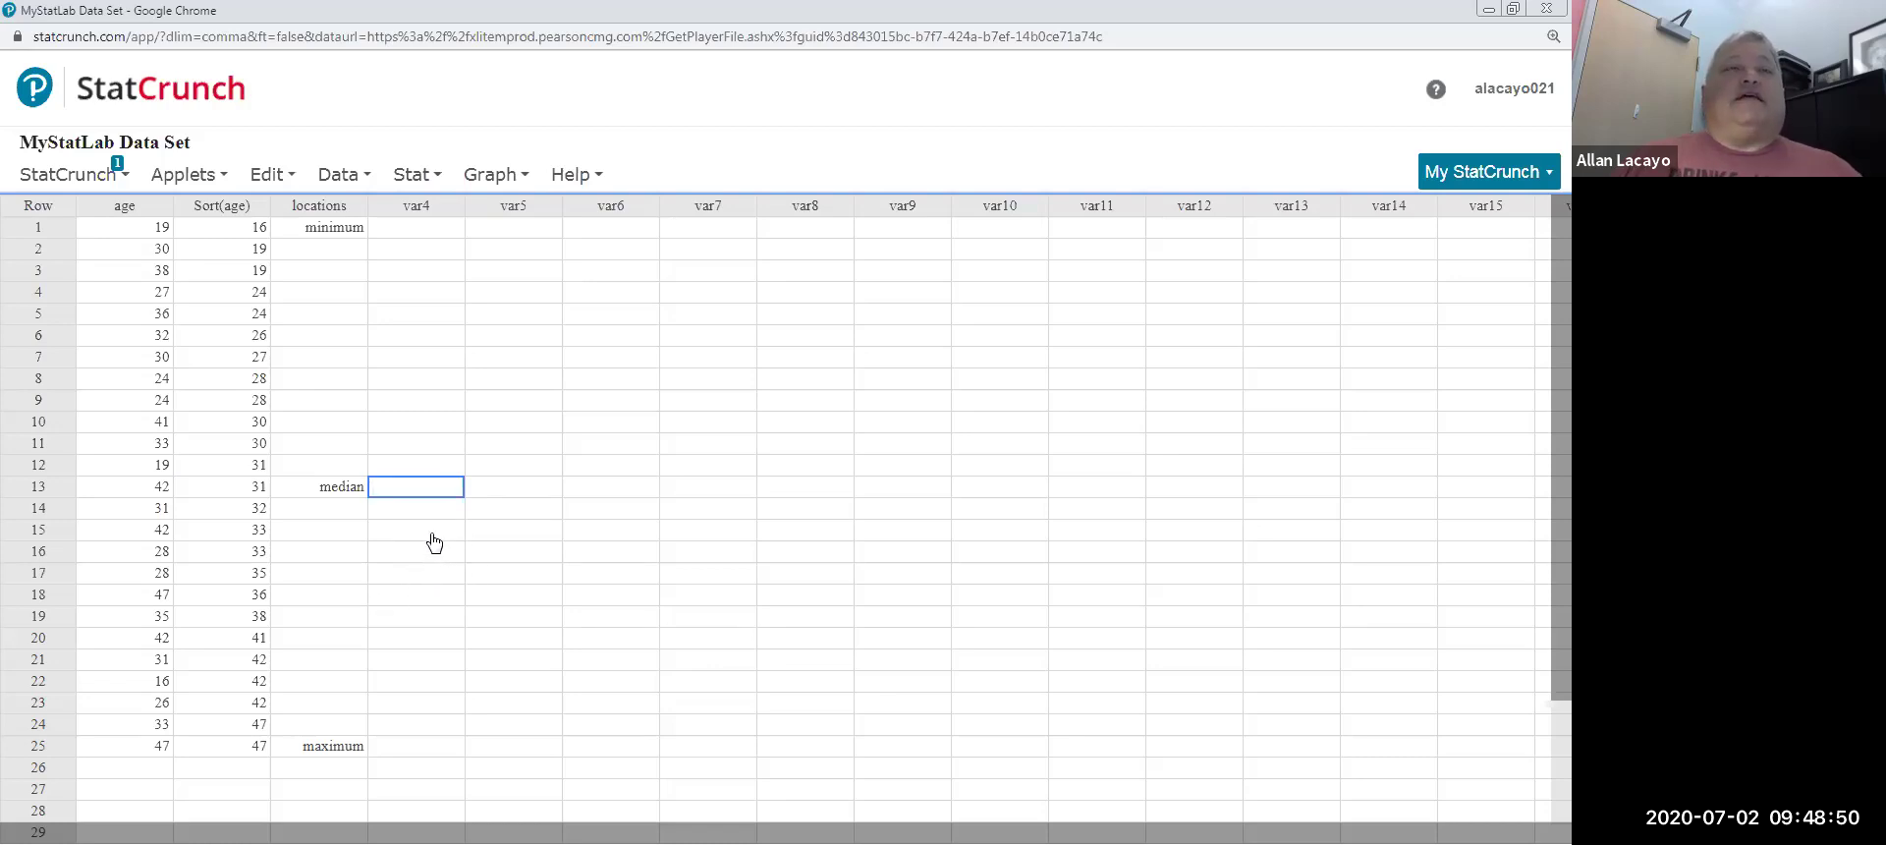
Highlight rows 13, 25, 1 and 7, and enter Q1 in the locations column of row 7
click(40, 488)
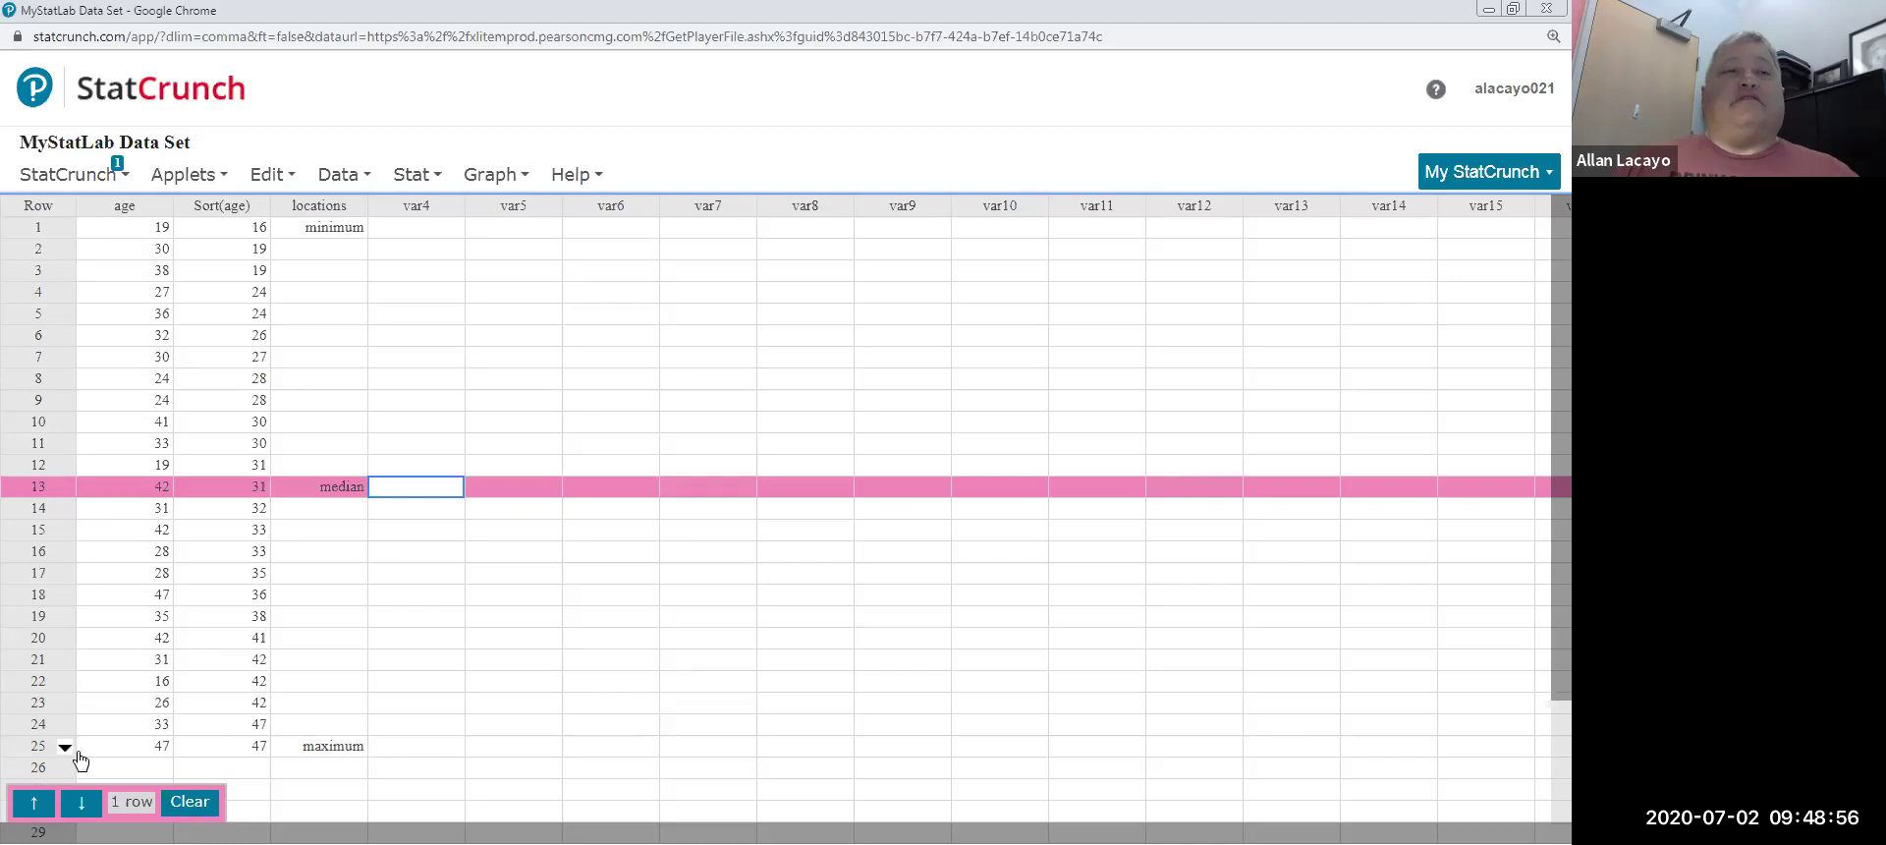
click(29, 754)
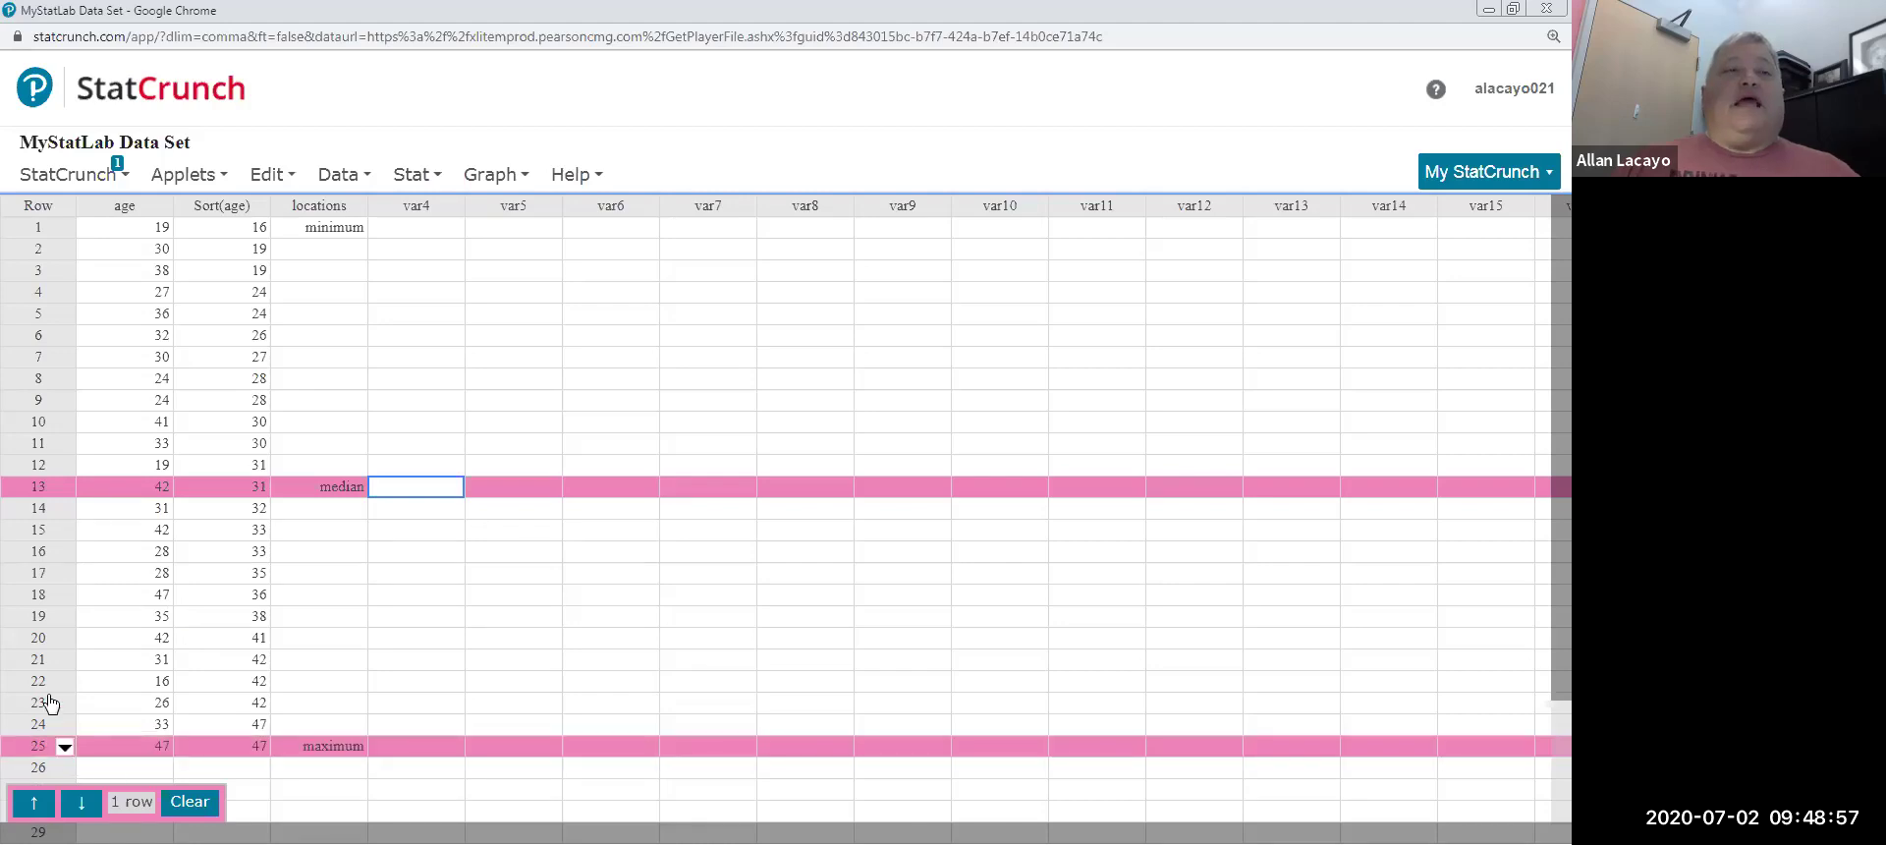
click(44, 228)
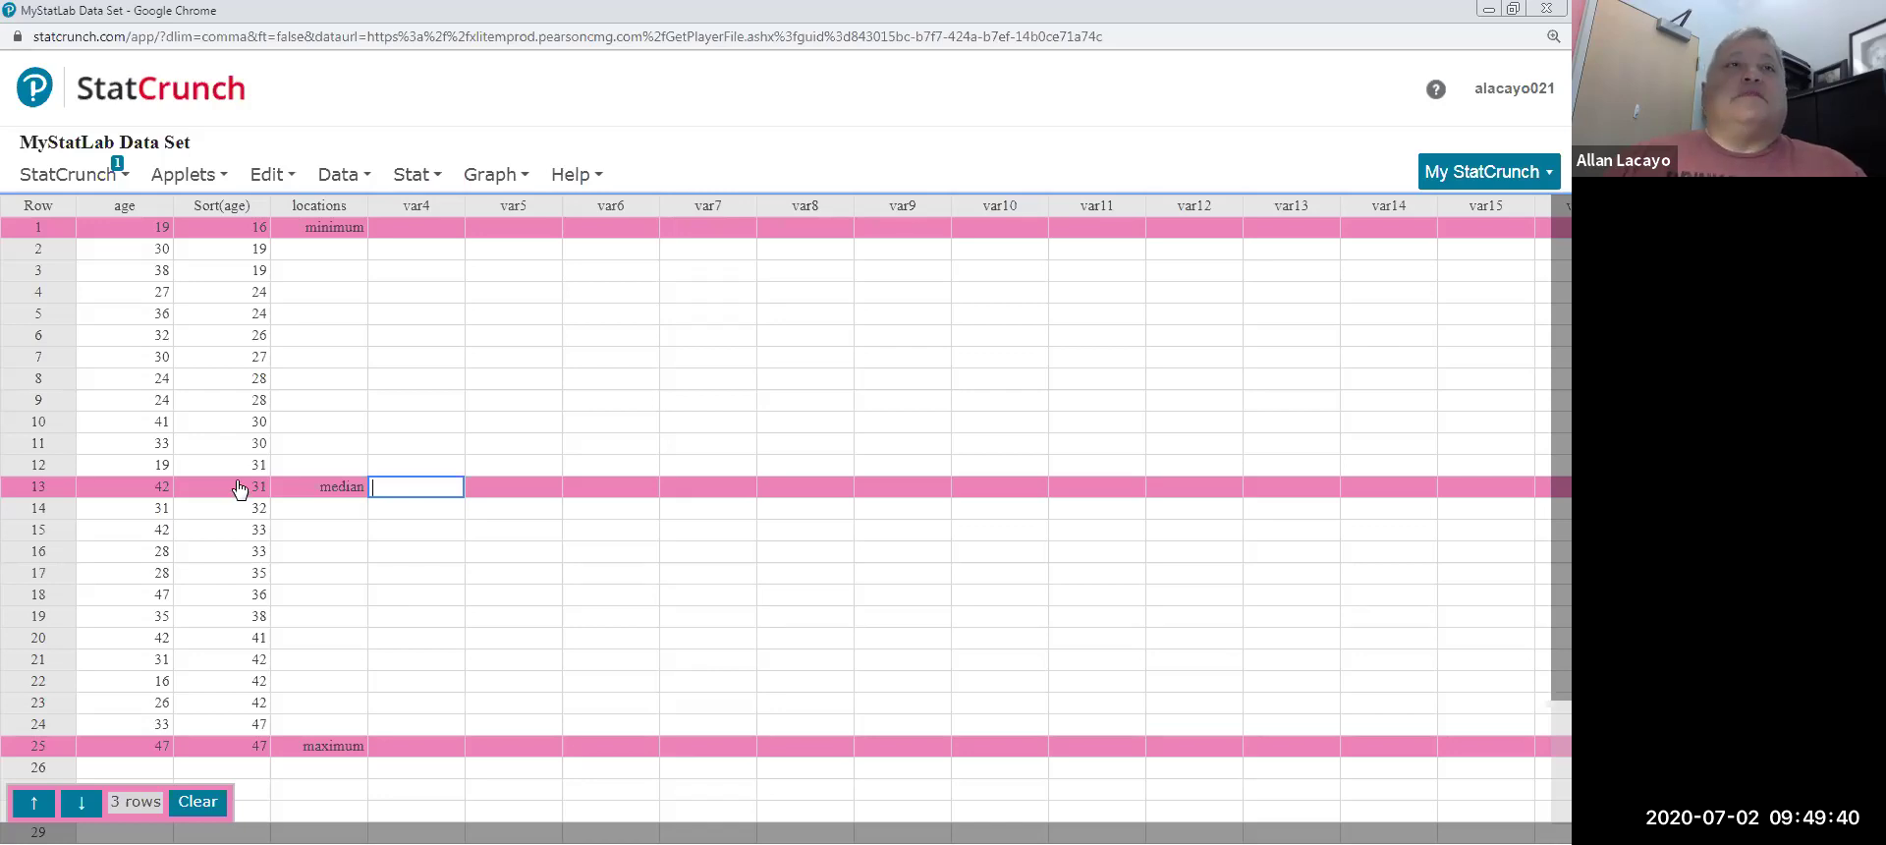
click(42, 362)
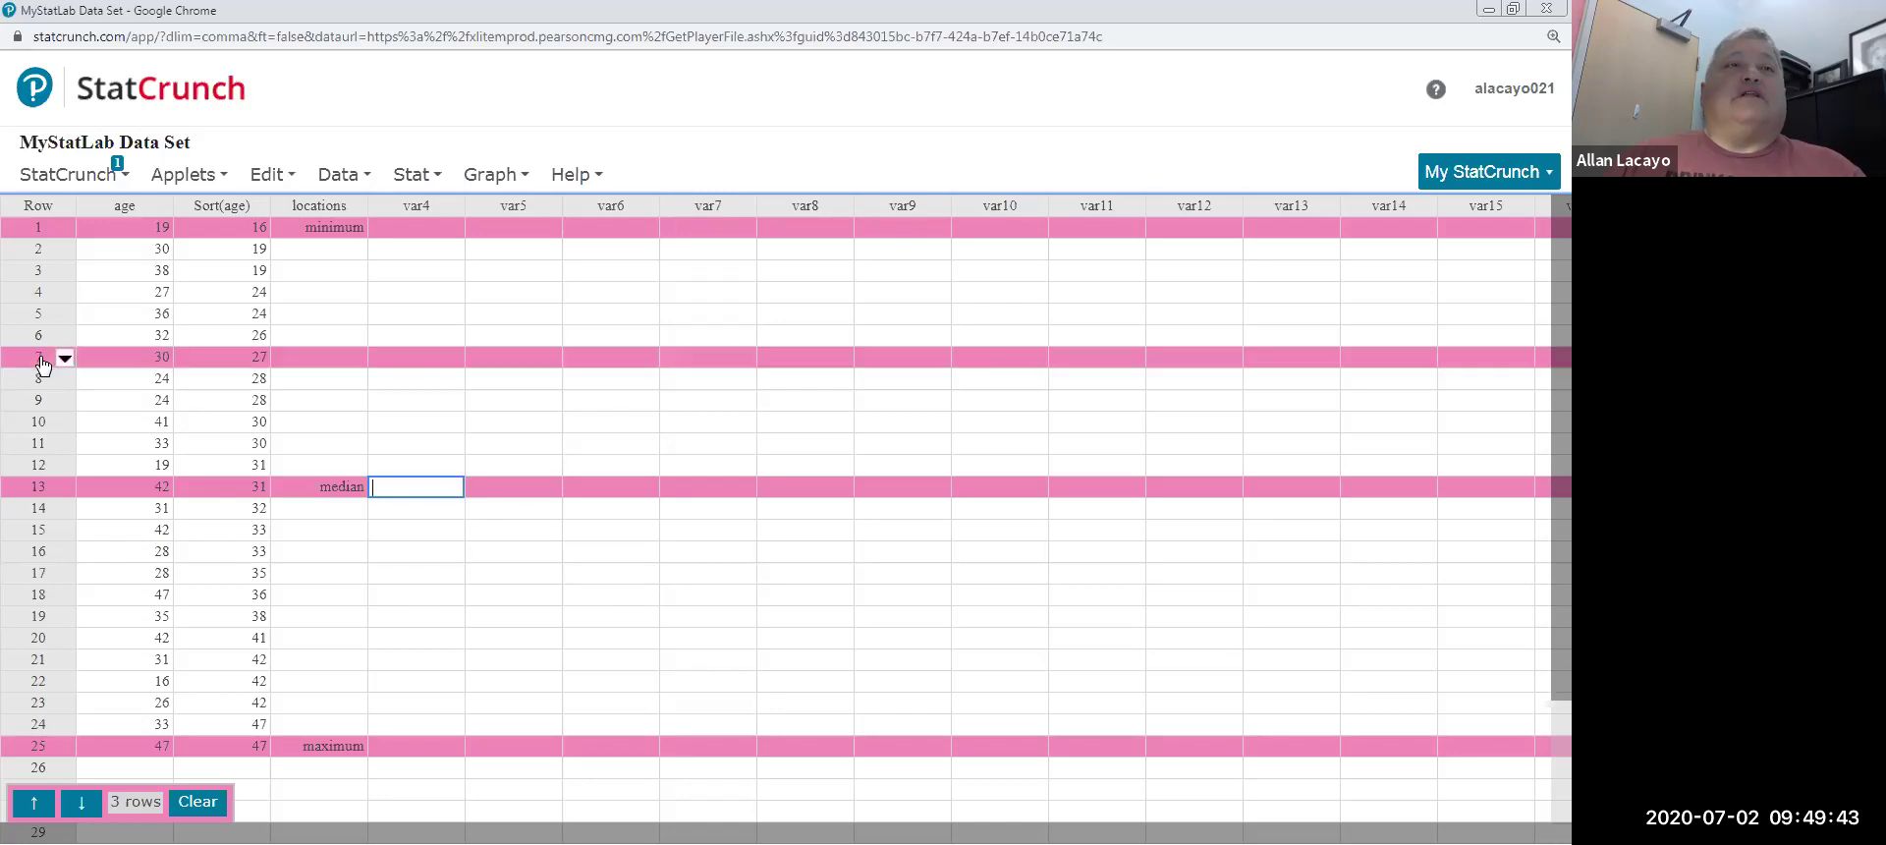
click(327, 362)
text(Q1)
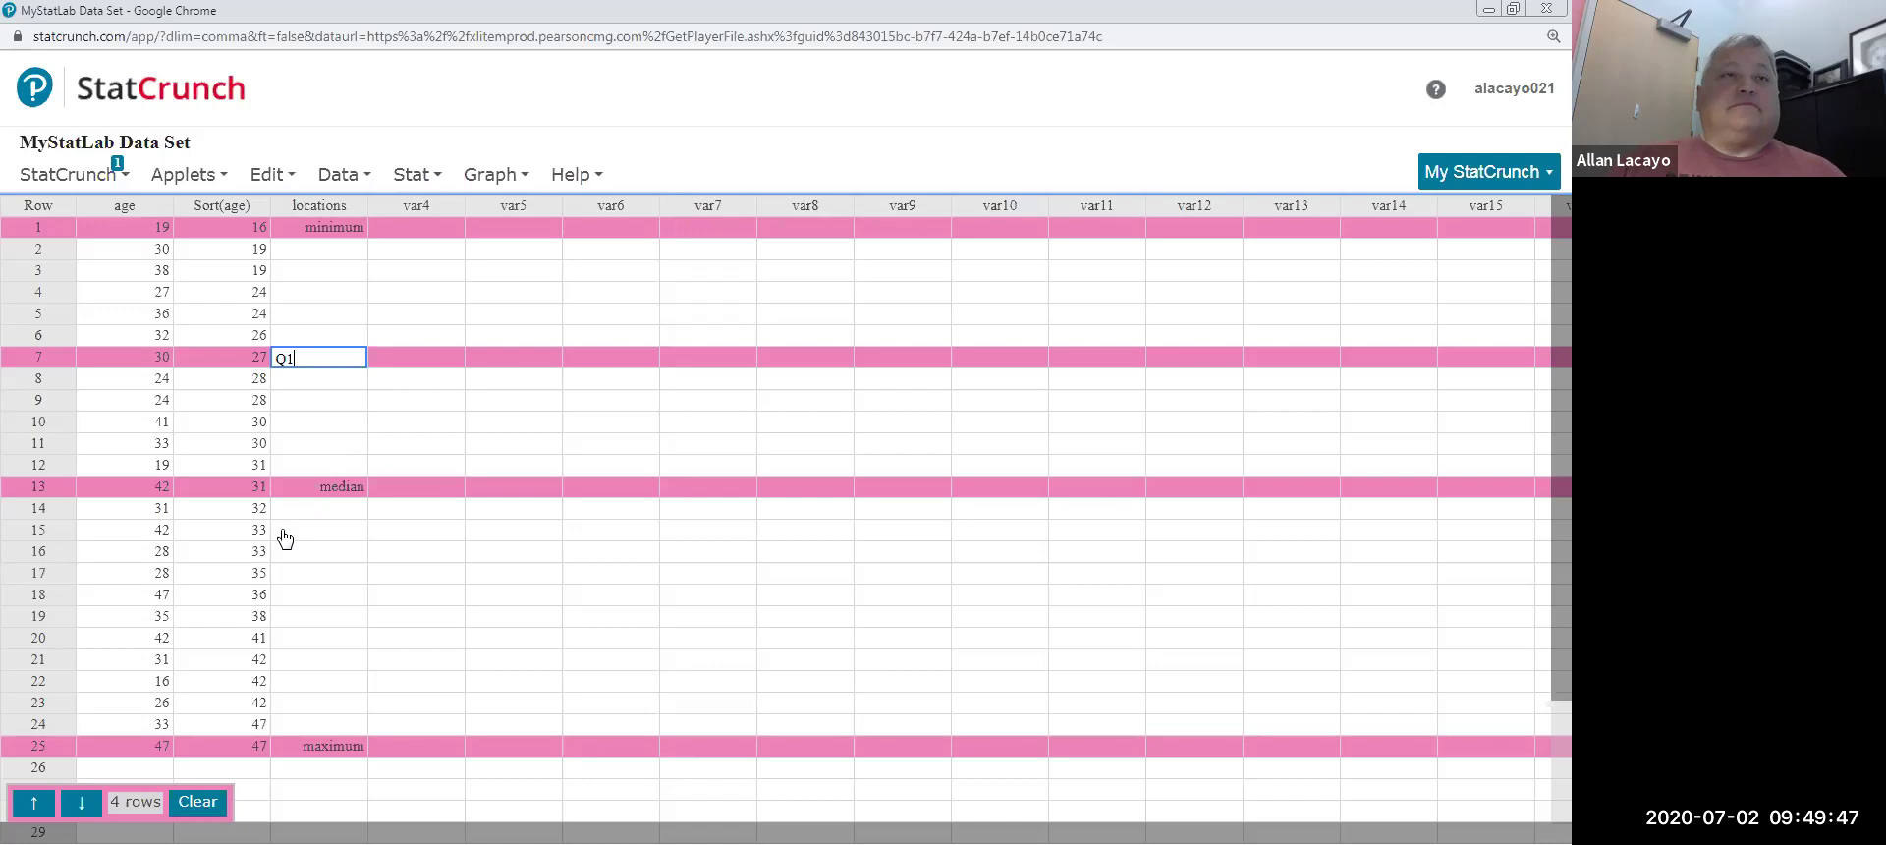
Enter Q3 in the locations column of row 19 and clear all row highlights
click(23, 619)
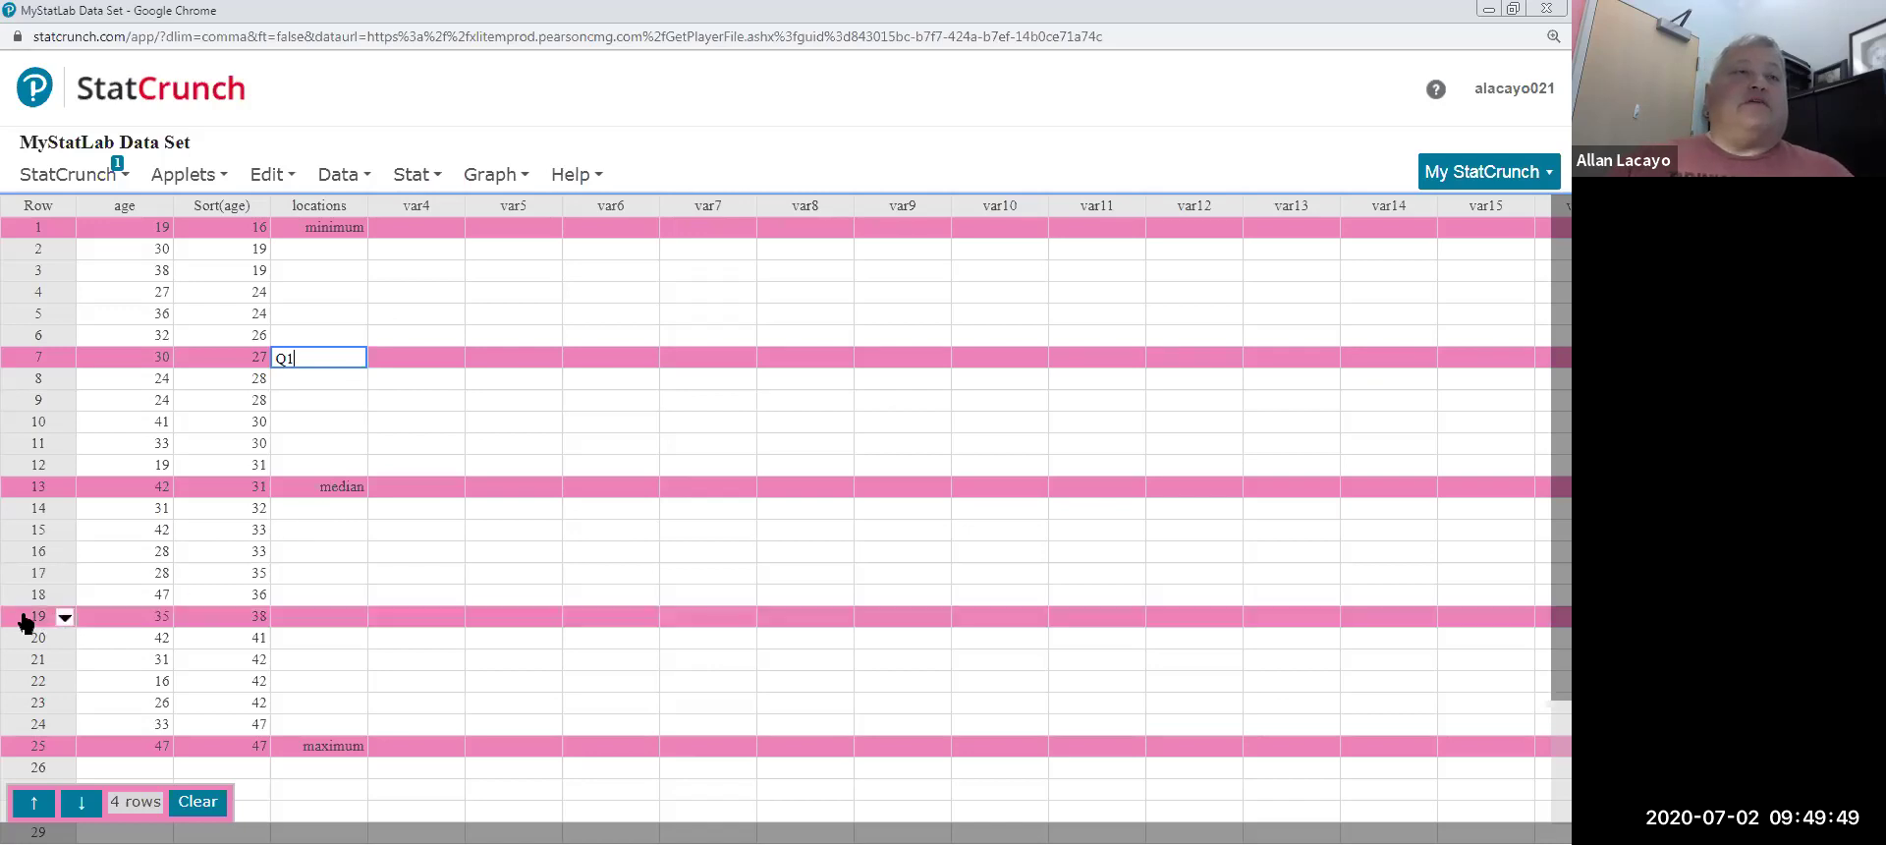
click(329, 622)
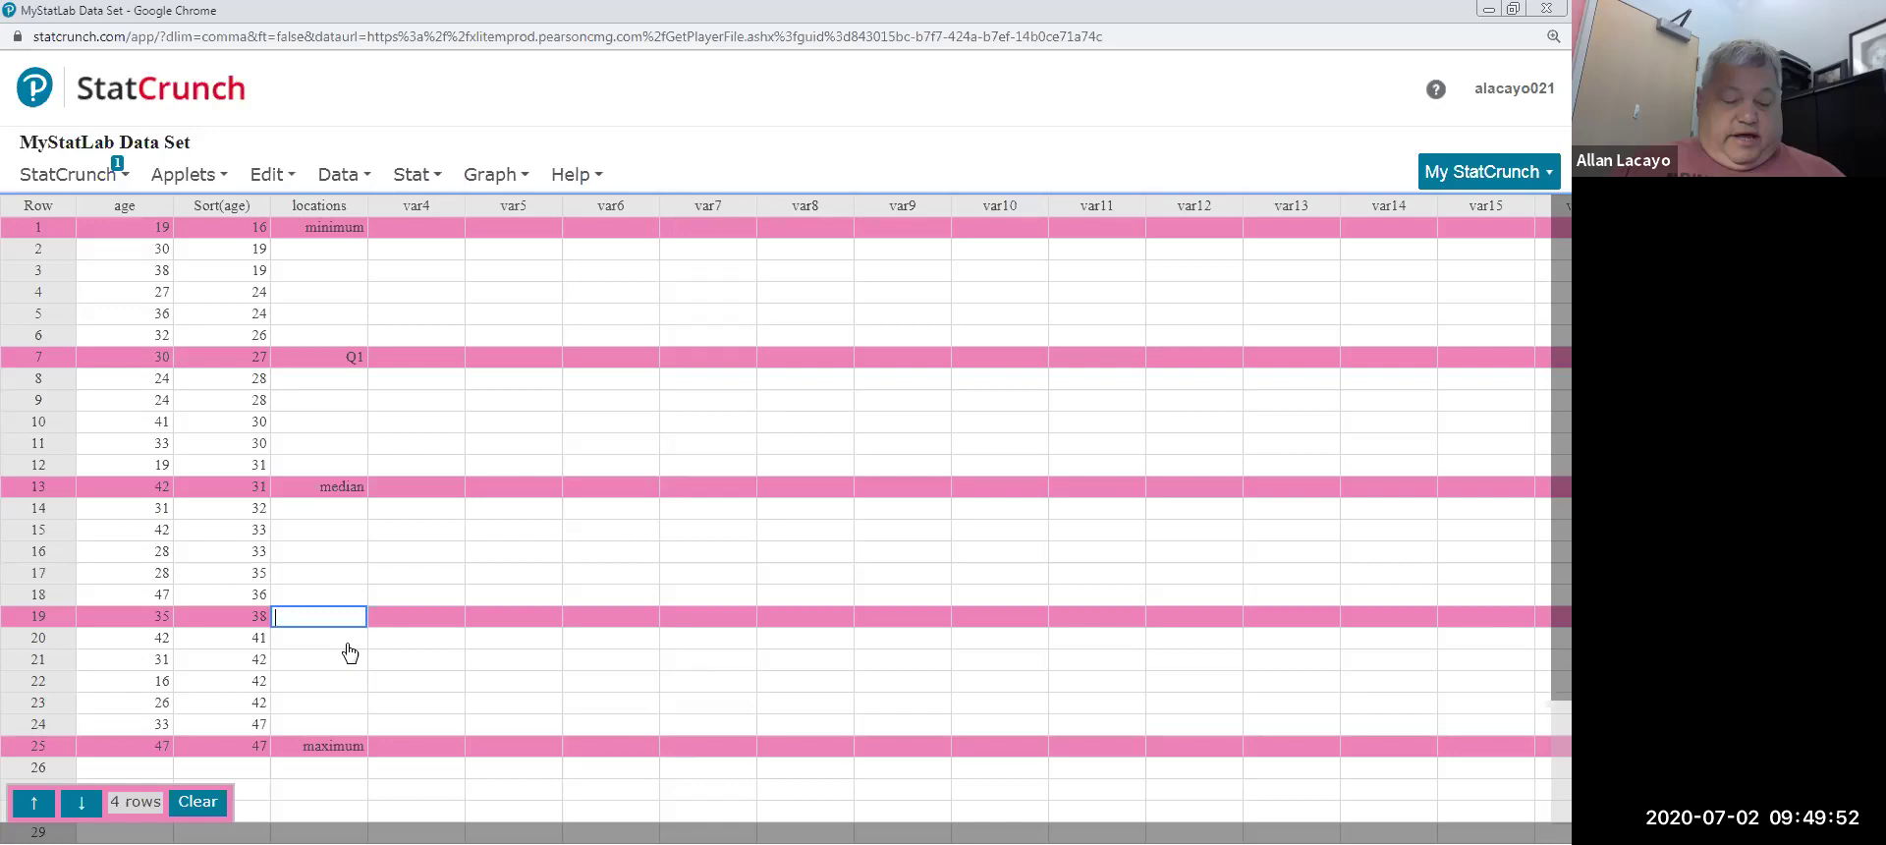
text(Q3)
click(483, 595)
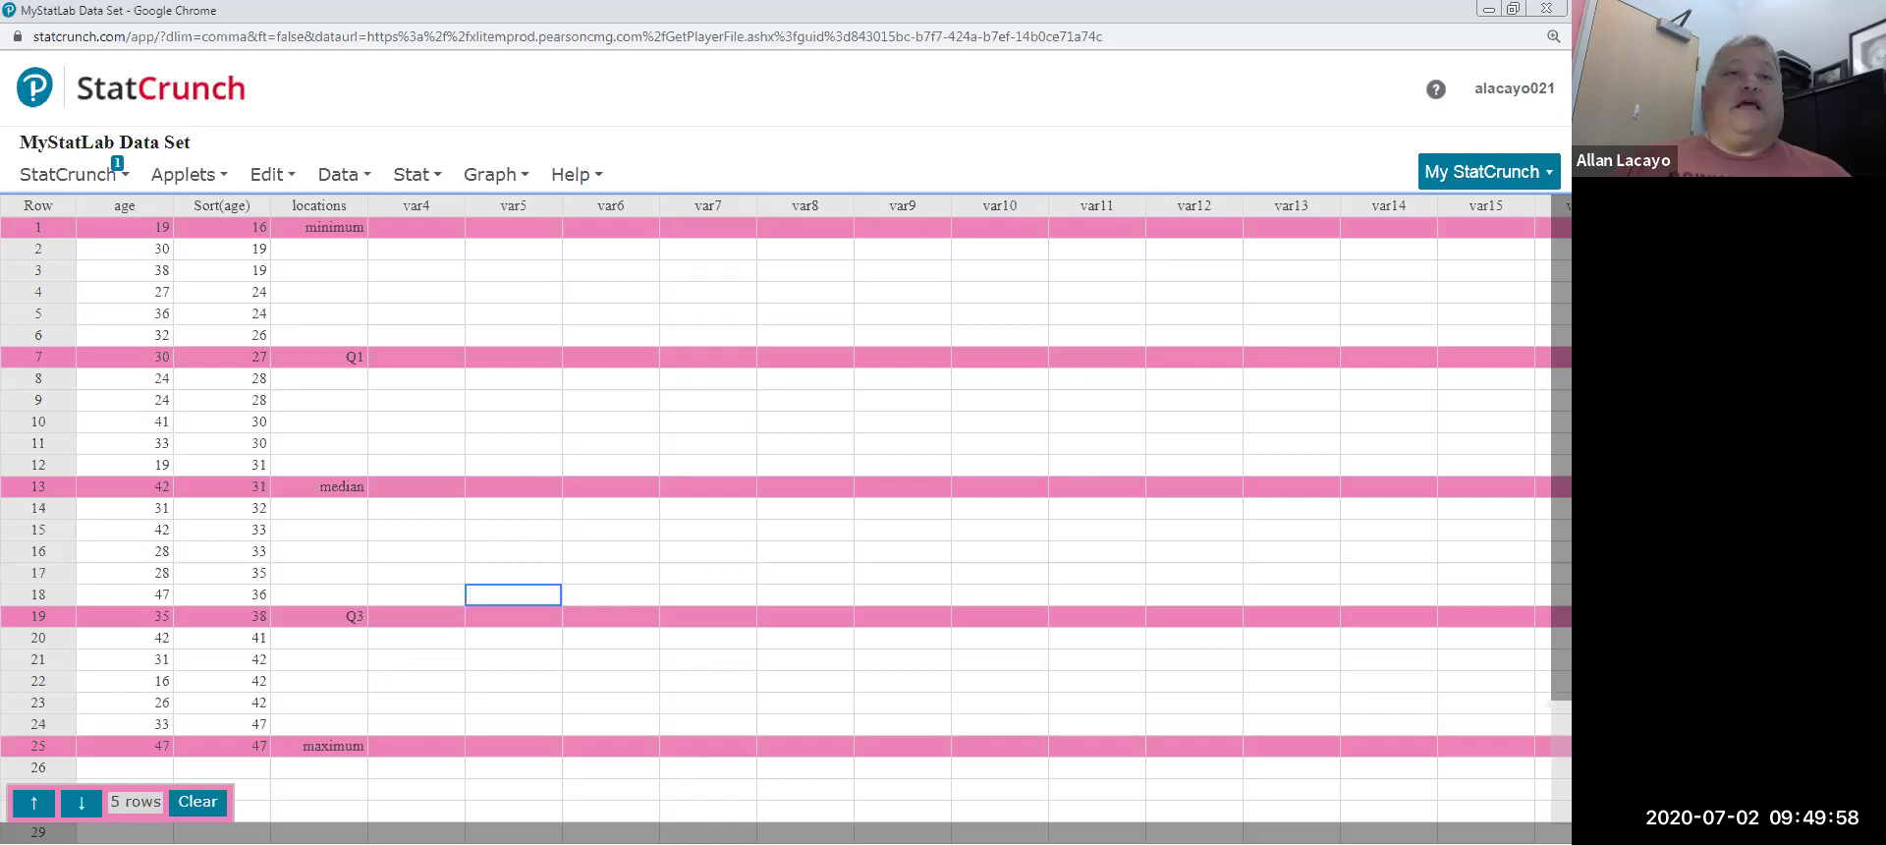
click(198, 802)
Review the minimum, Q1, median, Q3 and maximum labels and the Sort(age) value beside each one
click(337, 229)
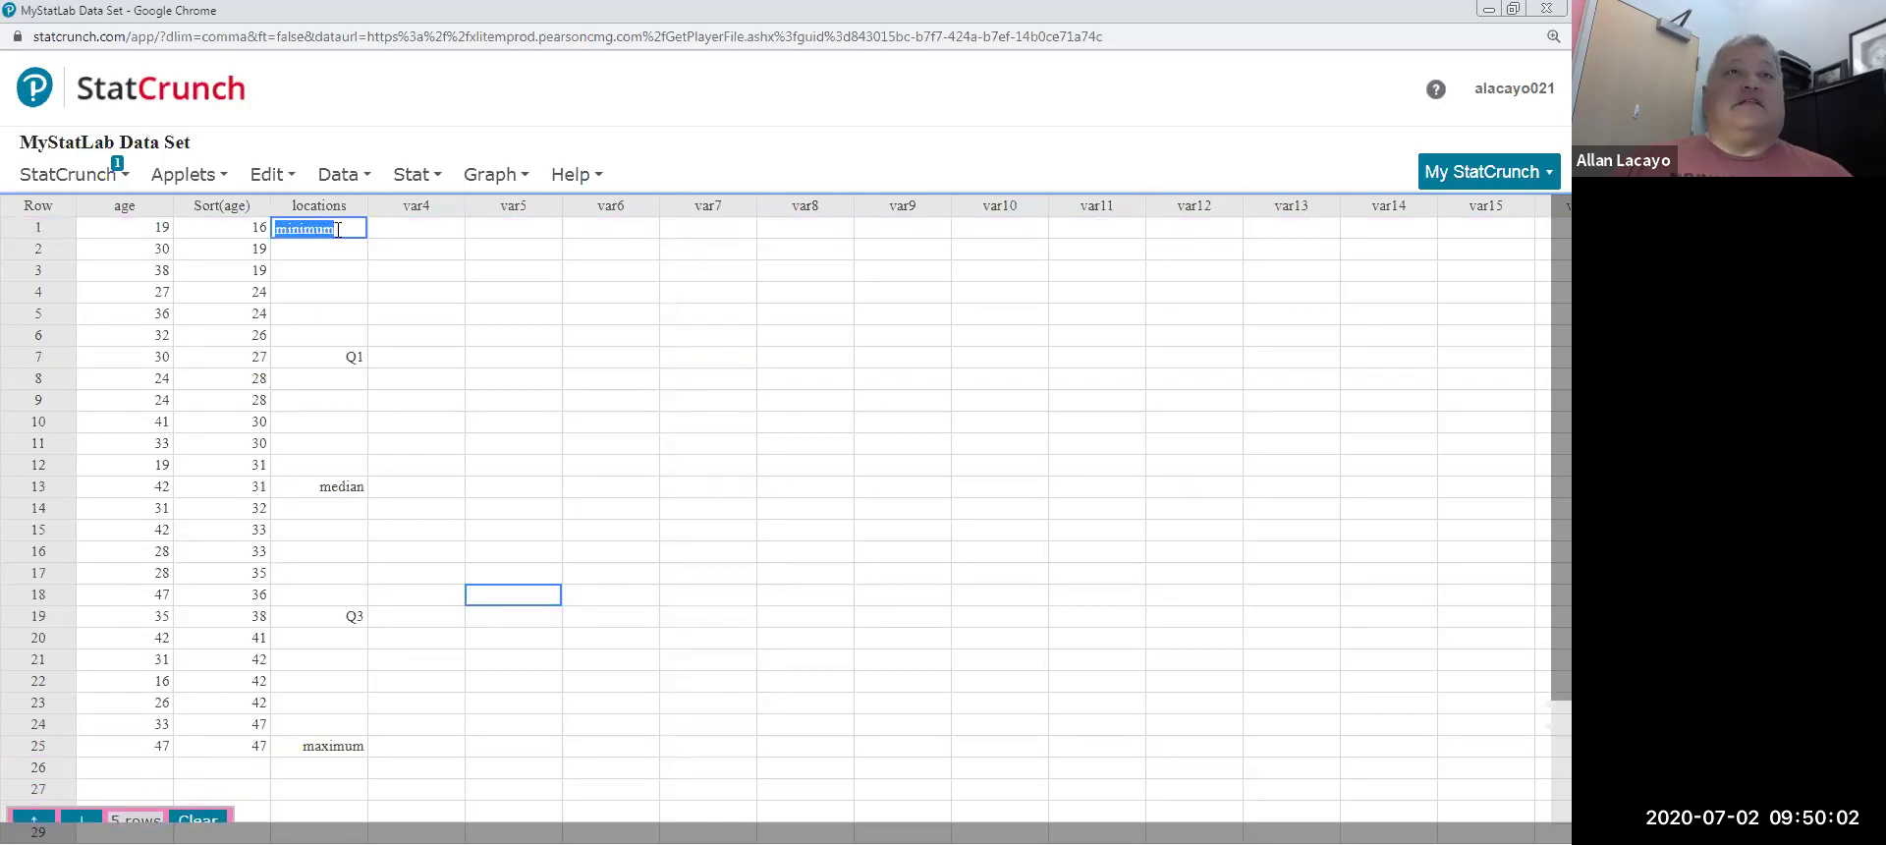
click(340, 752)
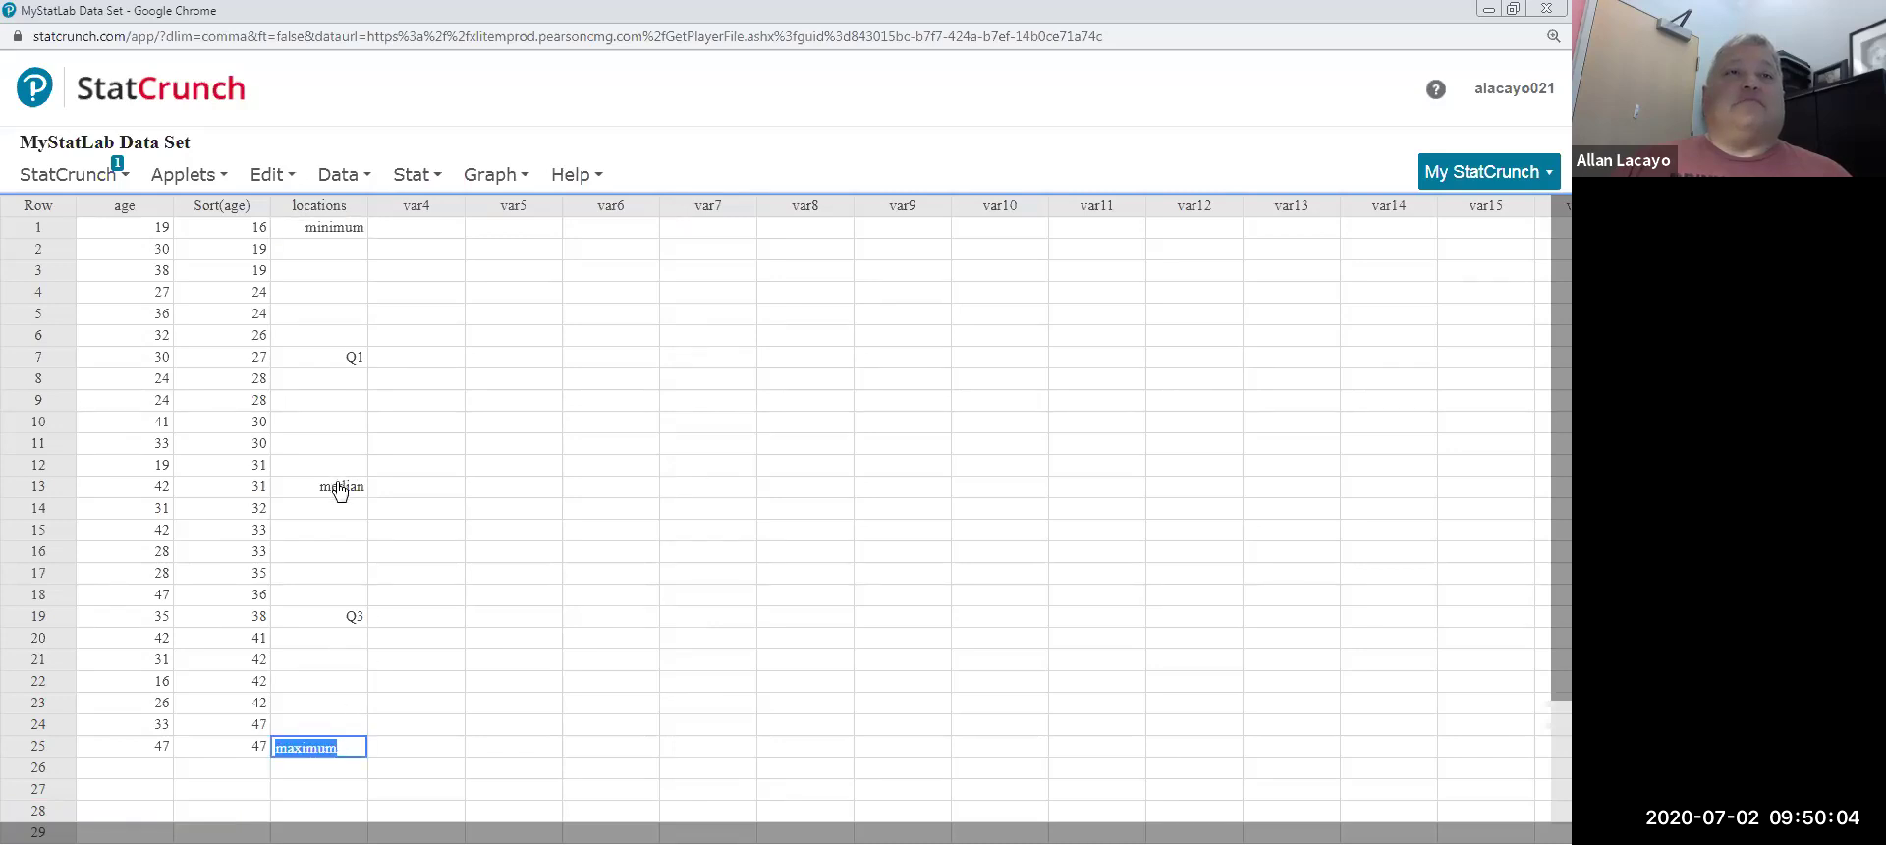
click(339, 489)
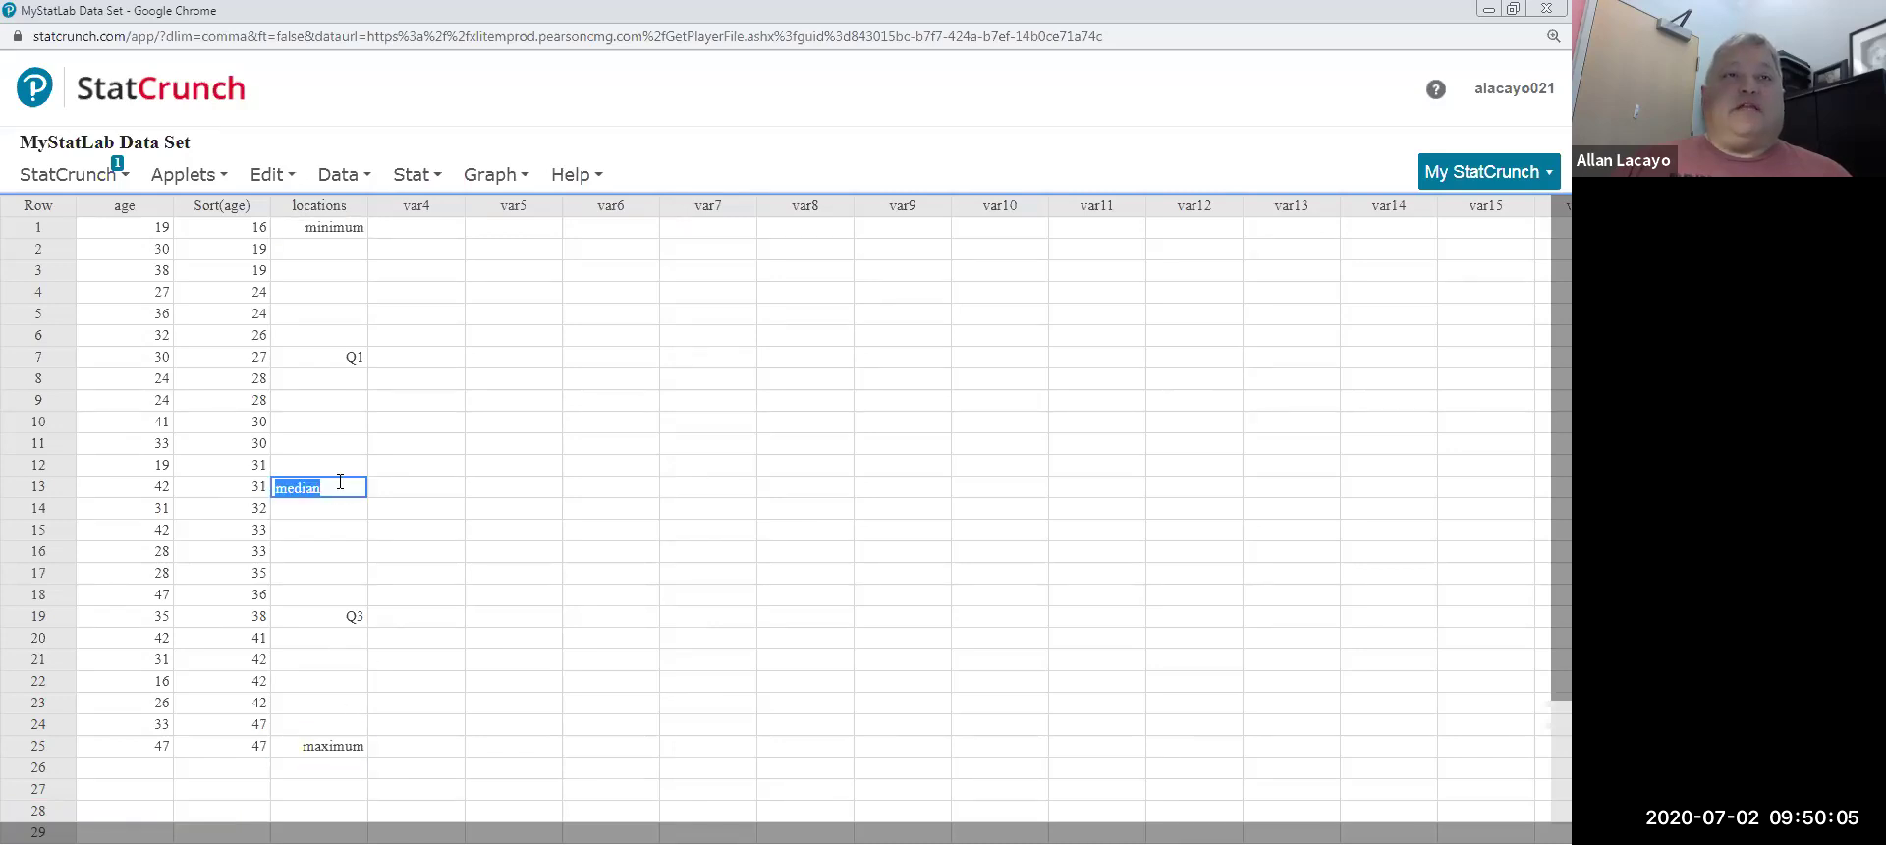
click(334, 358)
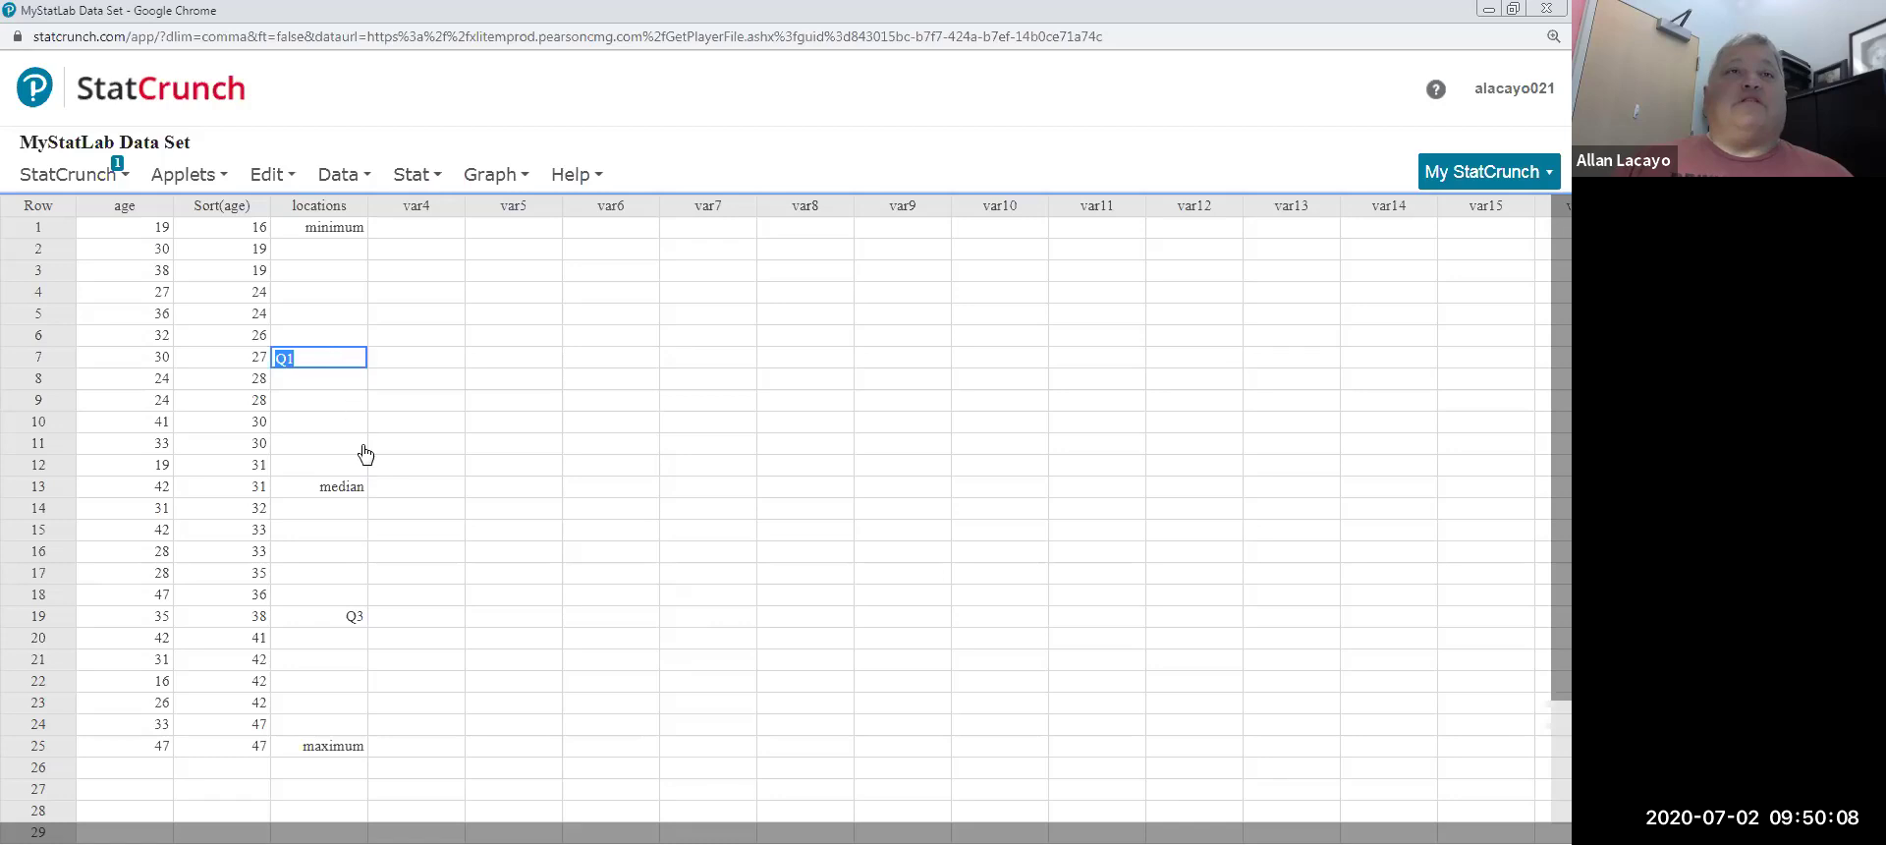
click(342, 626)
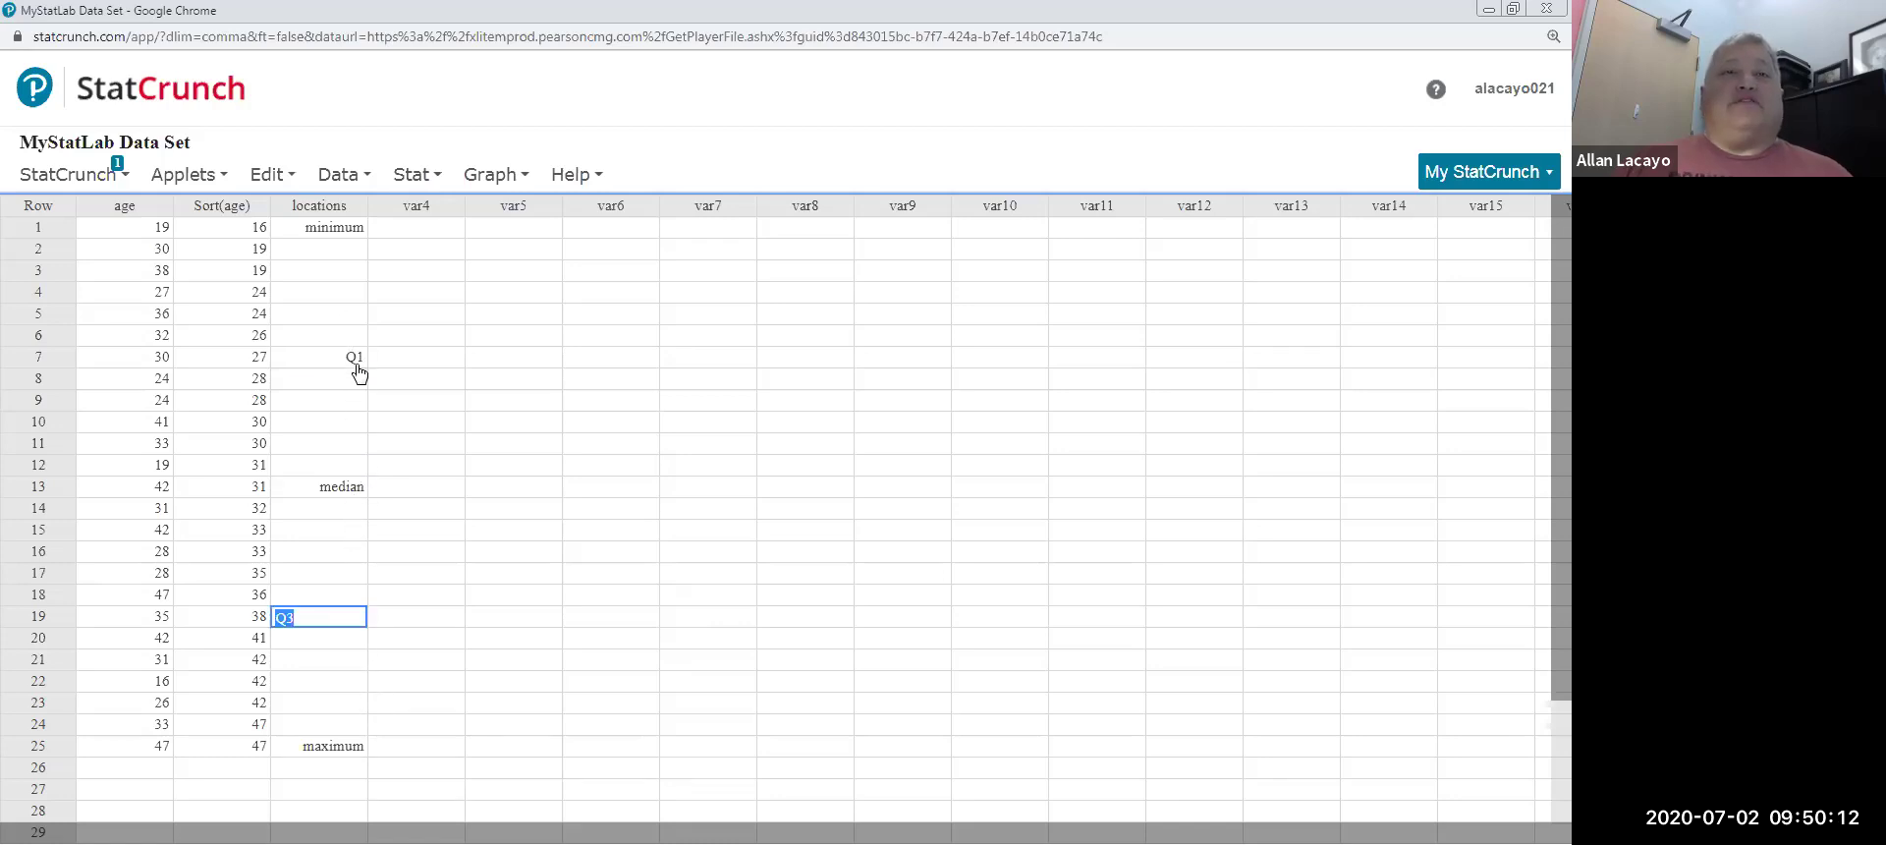
click(236, 235)
click(249, 363)
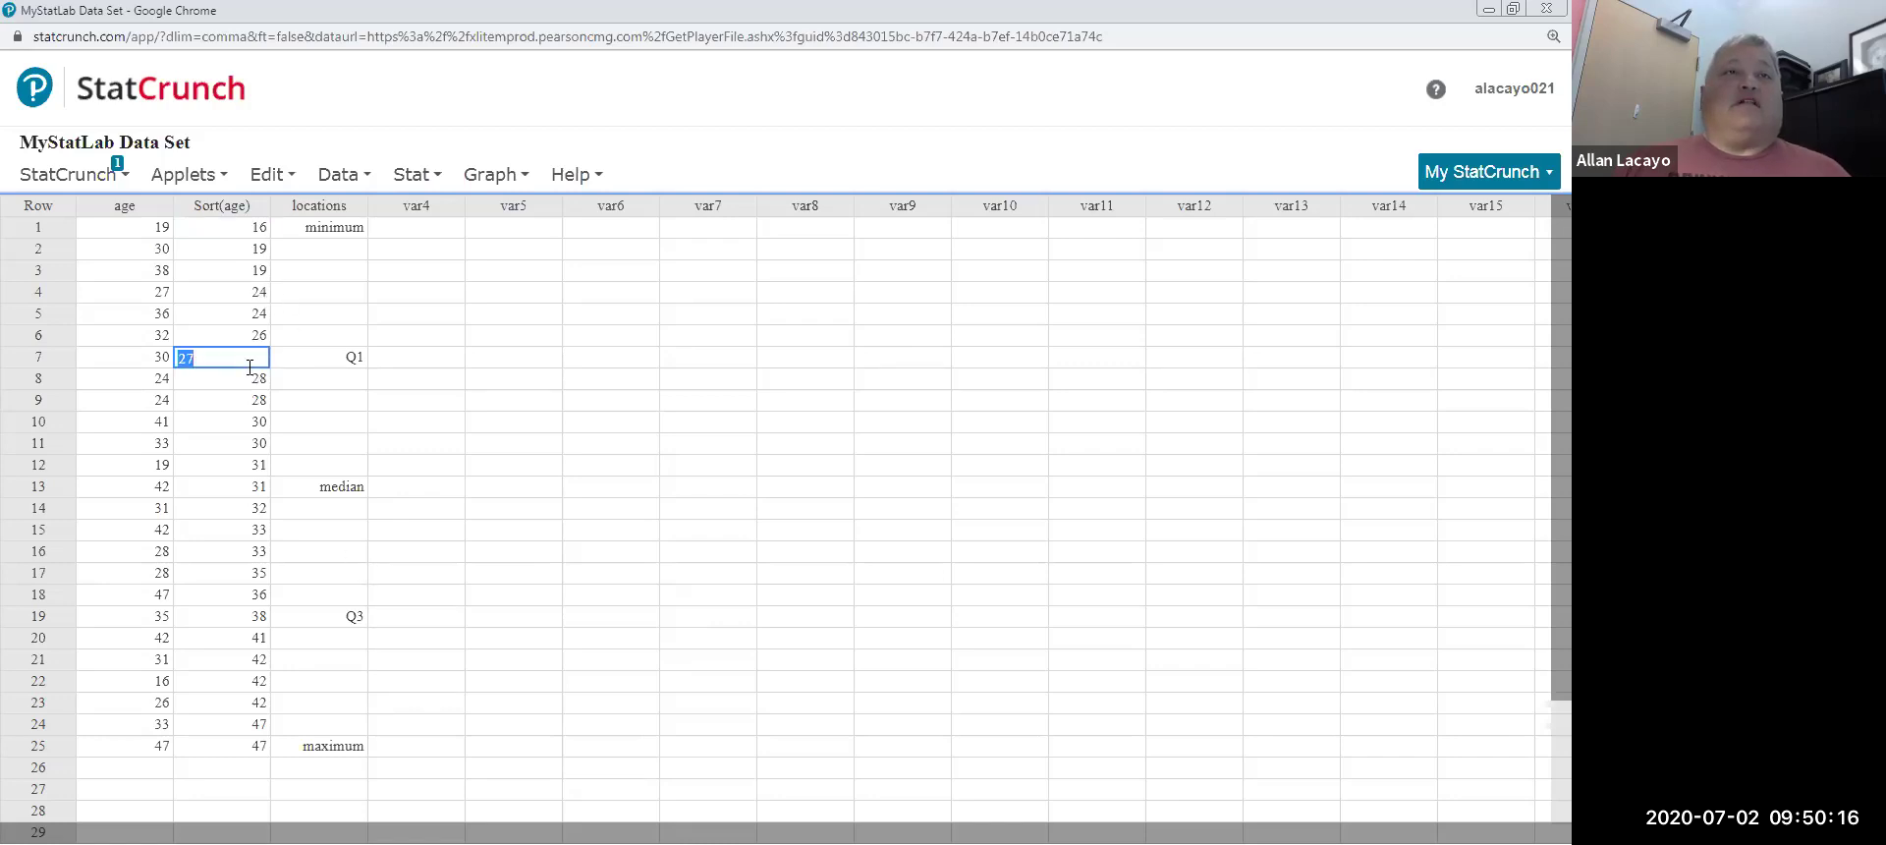
click(234, 486)
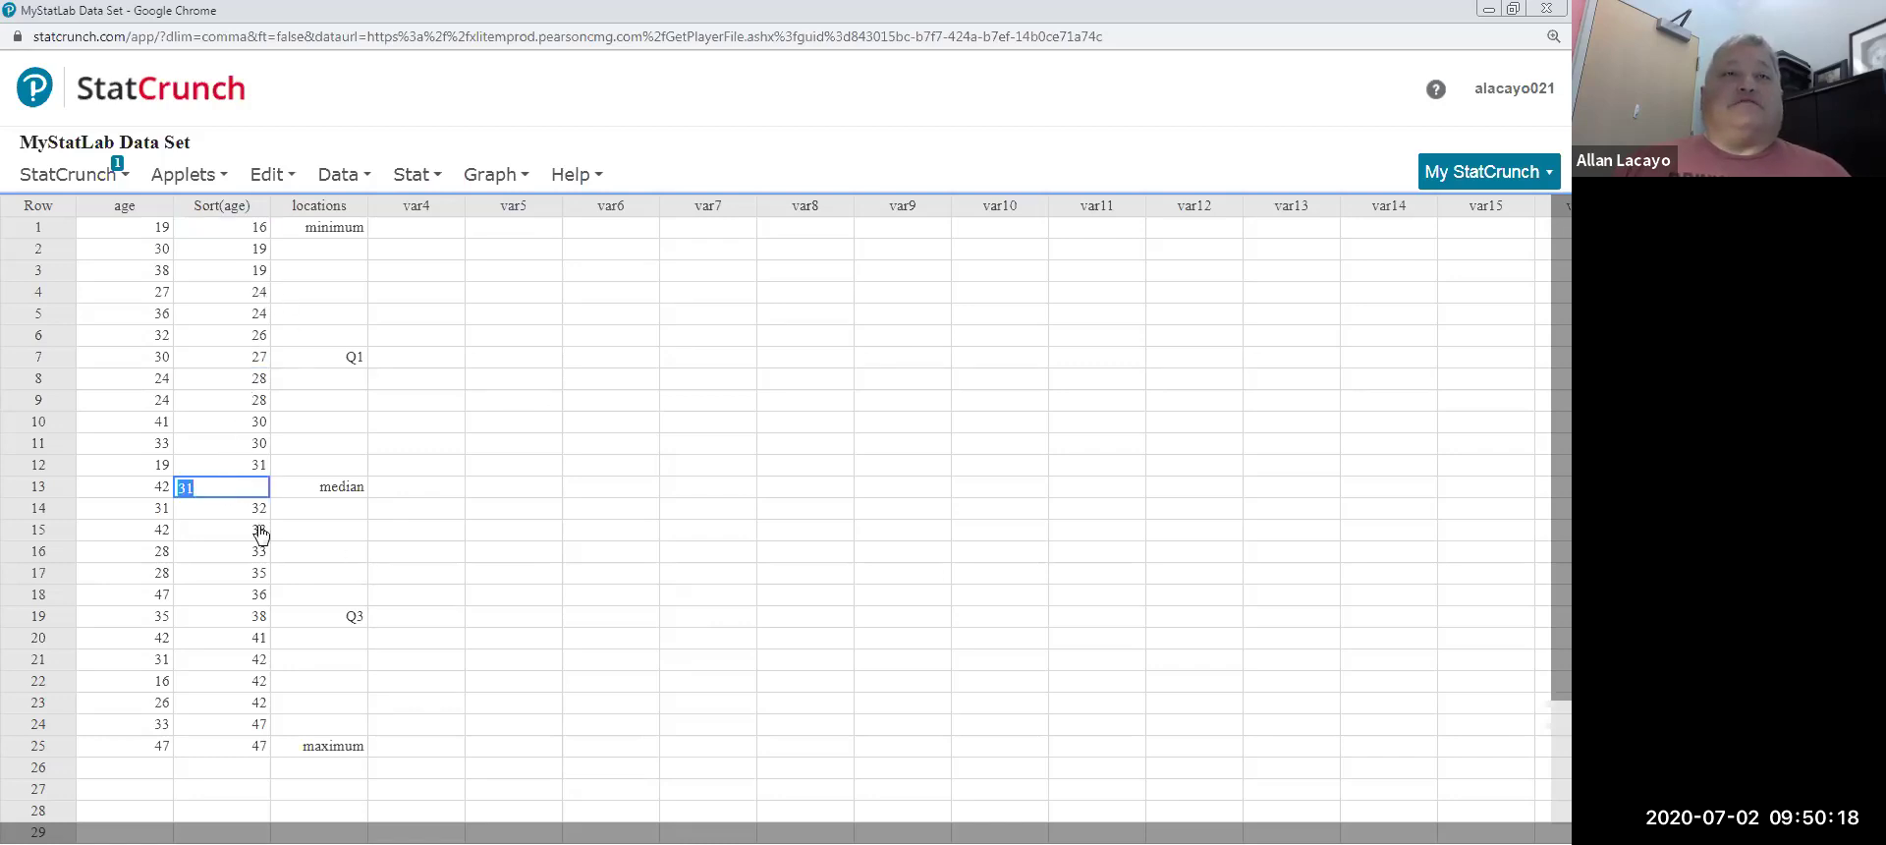
click(242, 618)
click(240, 746)
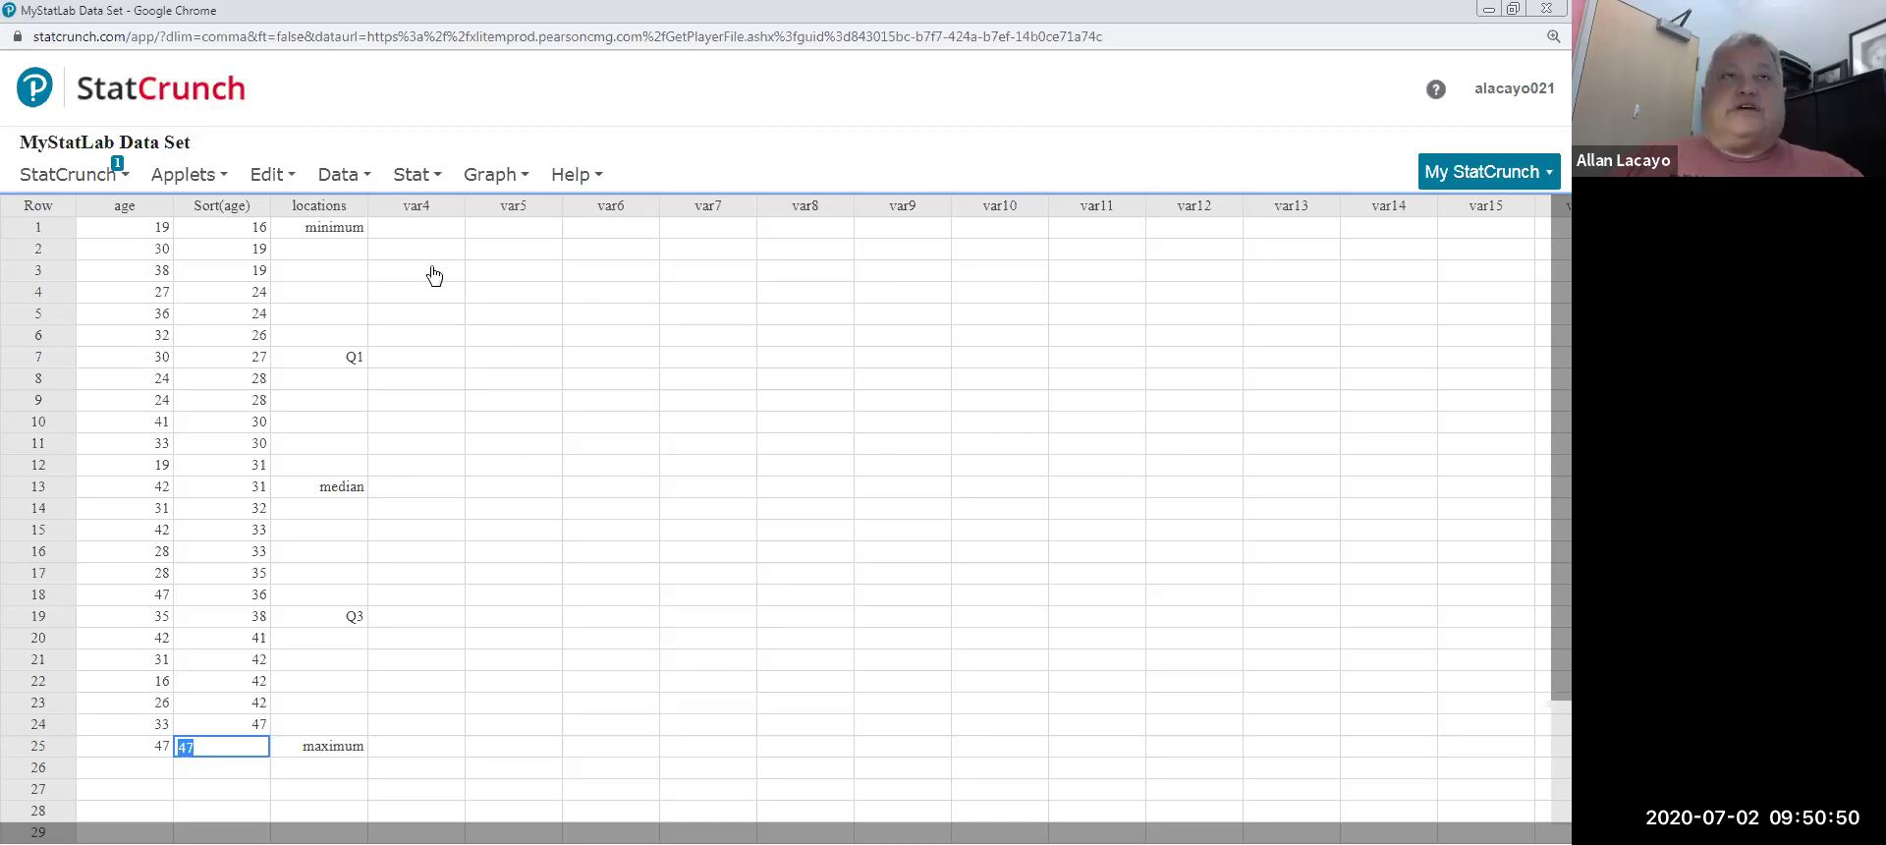
Start Summary Stats for columns and choose the age column
click(414, 186)
mouse_move(482, 241)
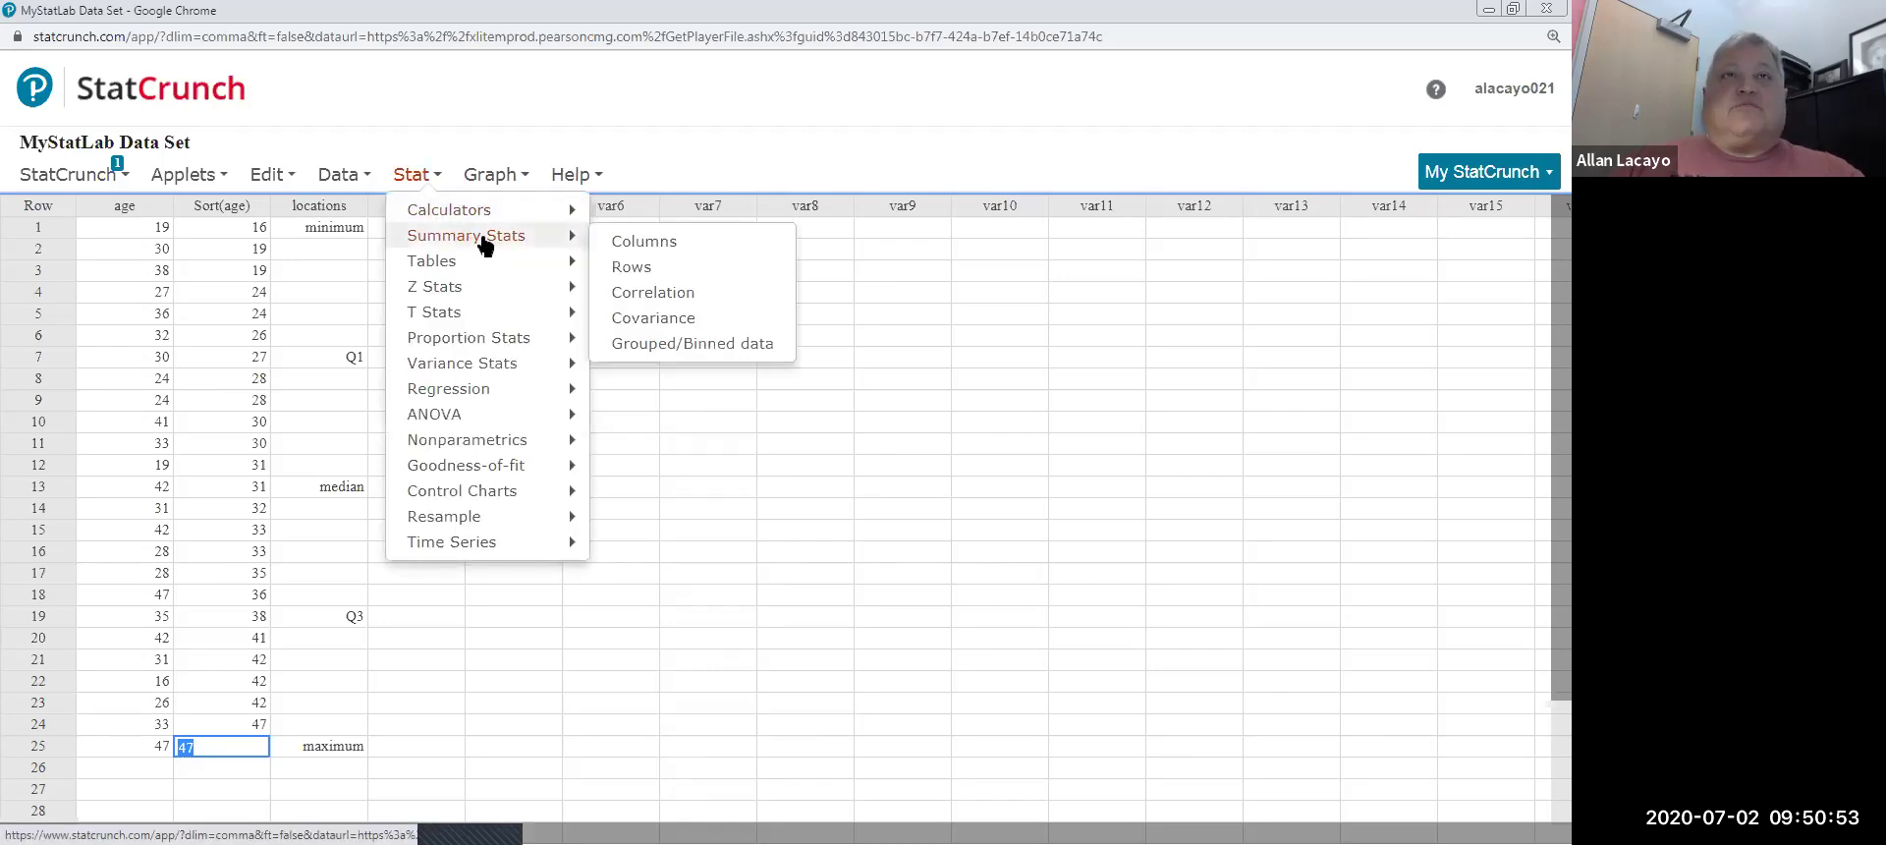
click(699, 250)
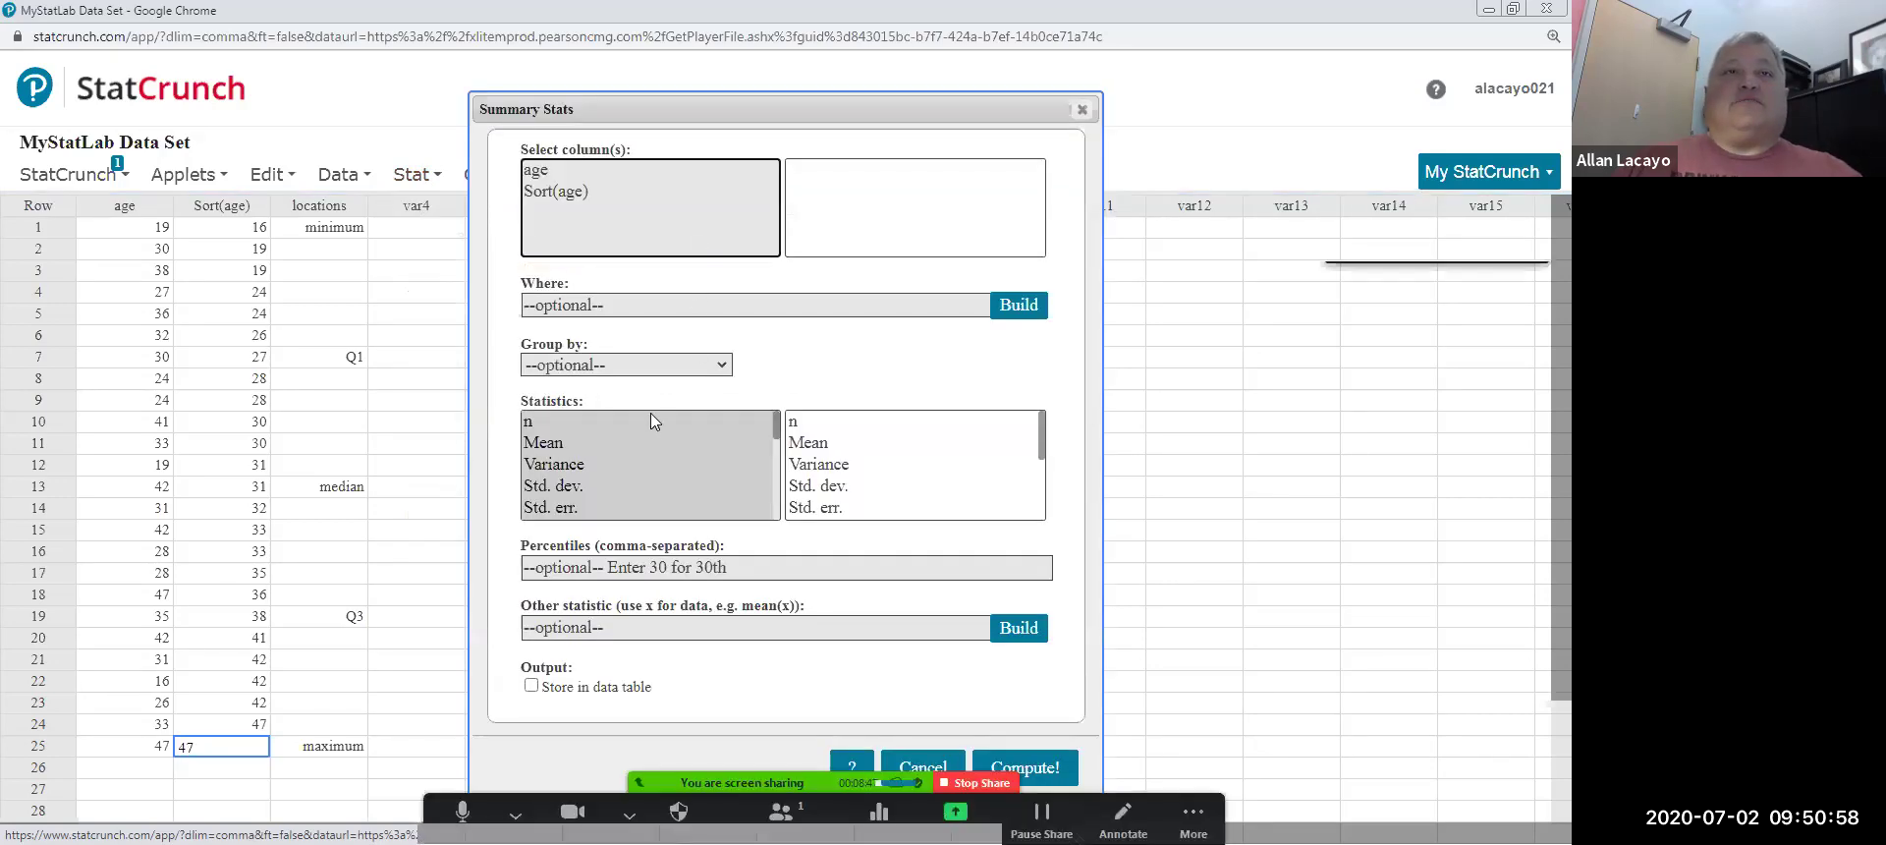
click(550, 171)
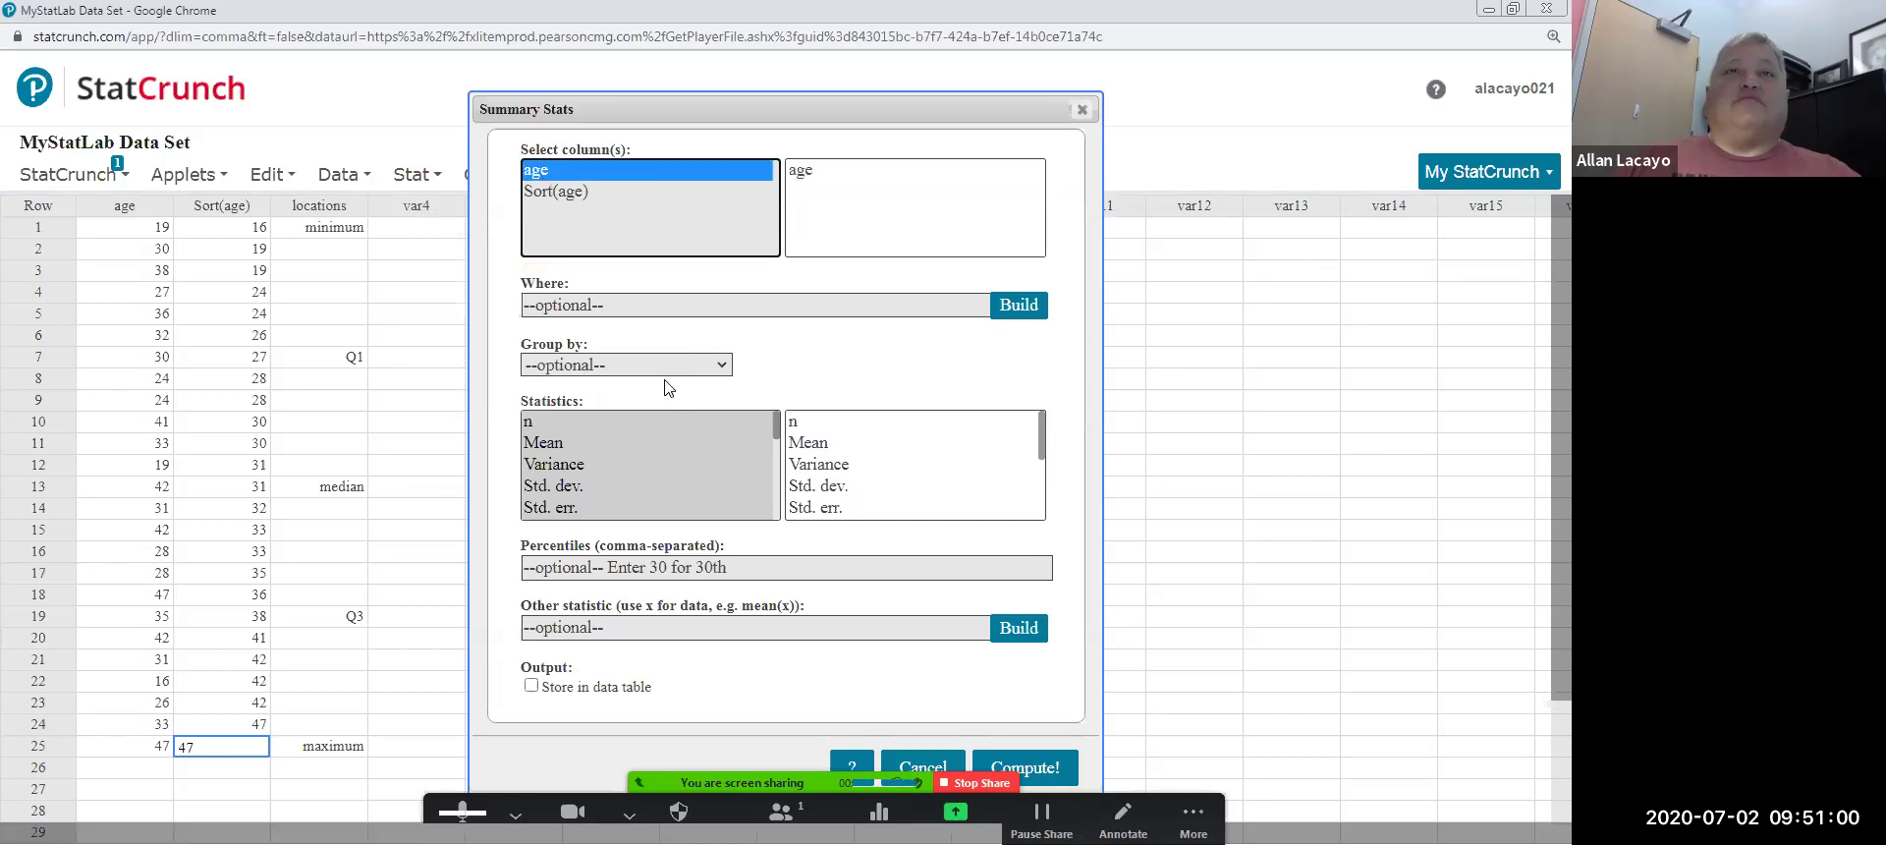
Select Min, Q1, Median, Q3 and Max, in that order, as the statistics for the age column
scroll(674, 436, down, 3)
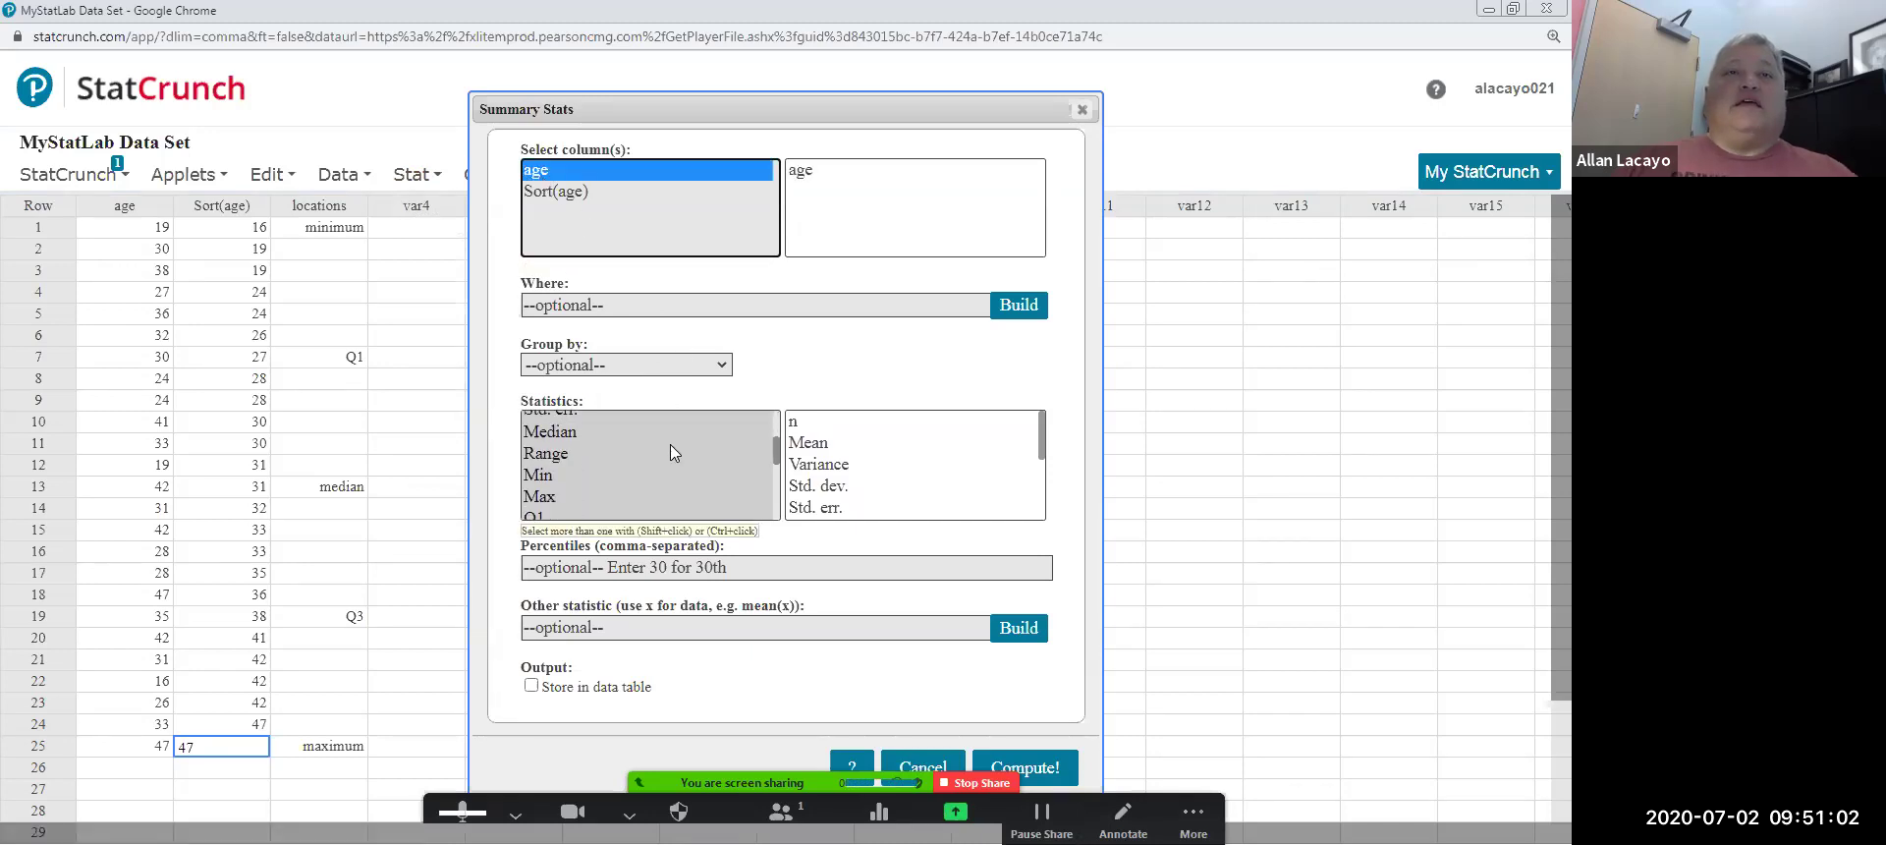
click(565, 515)
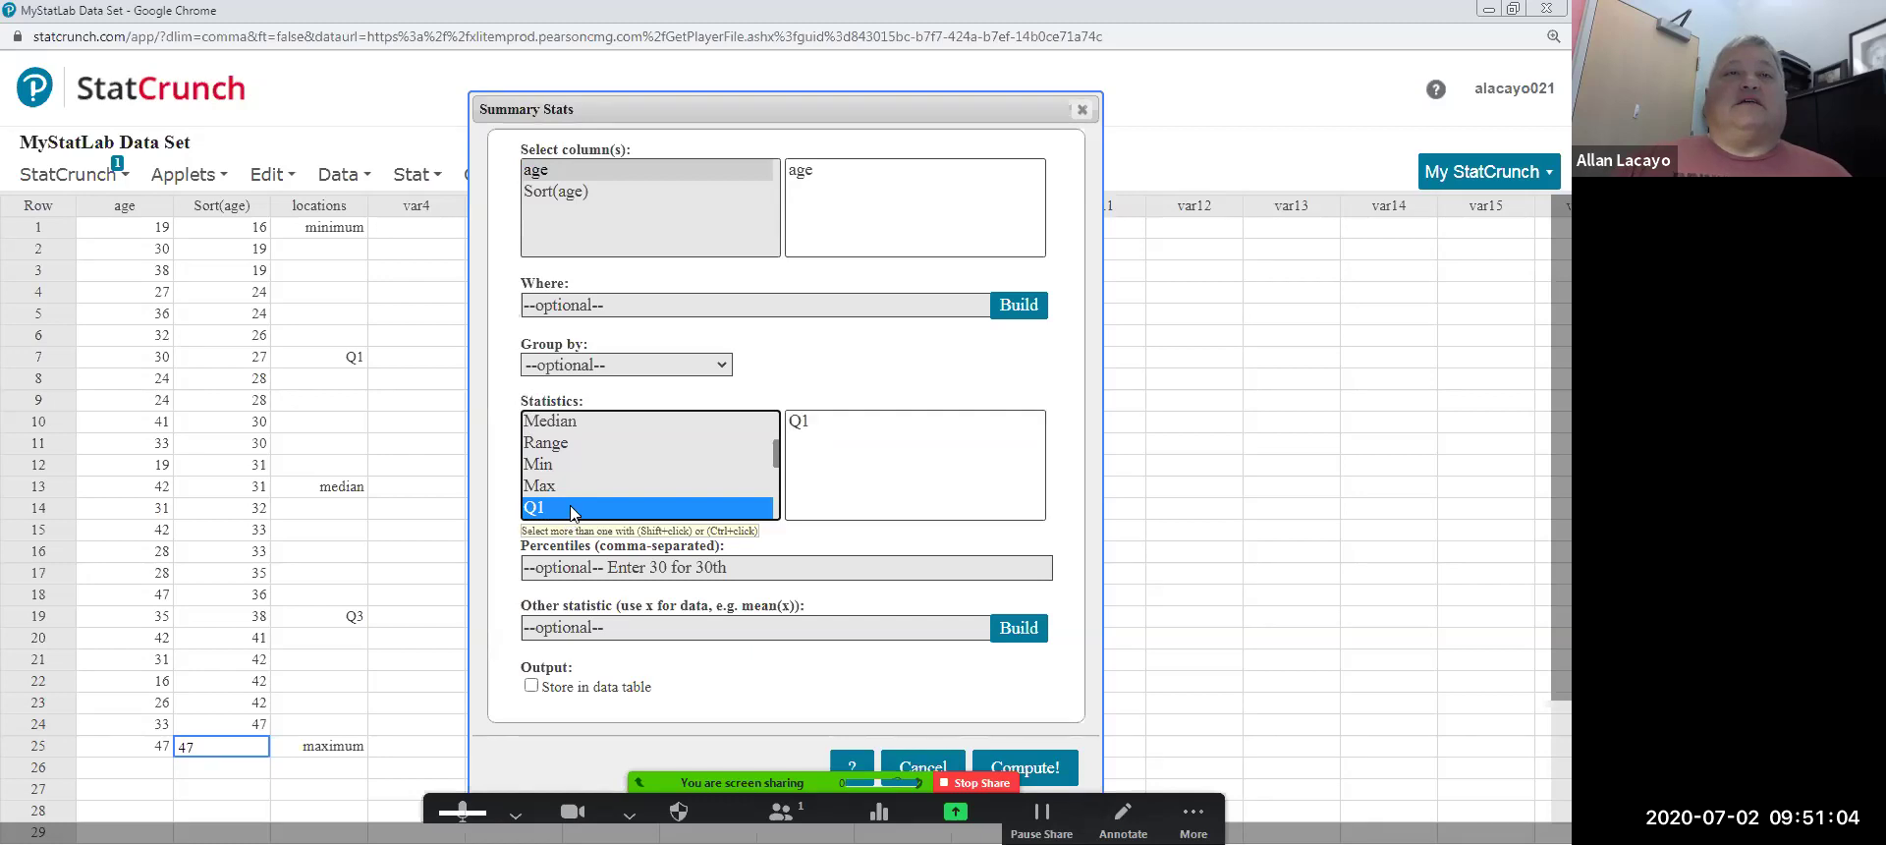
click(567, 466)
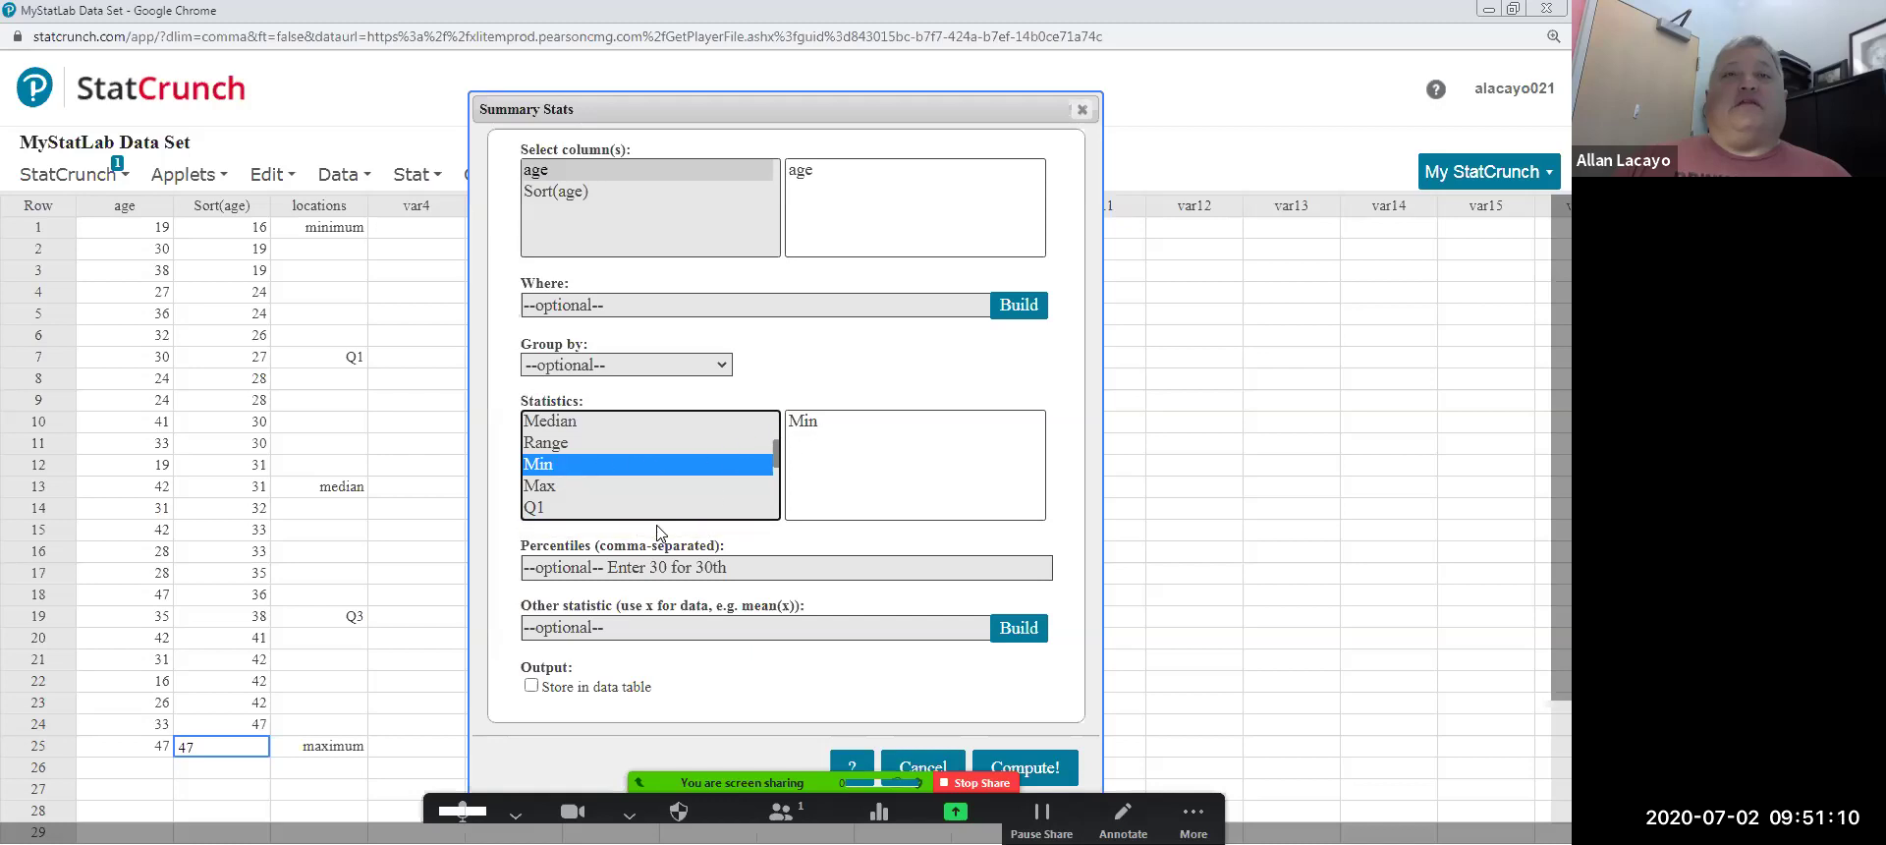
ctrl+click(556, 507)
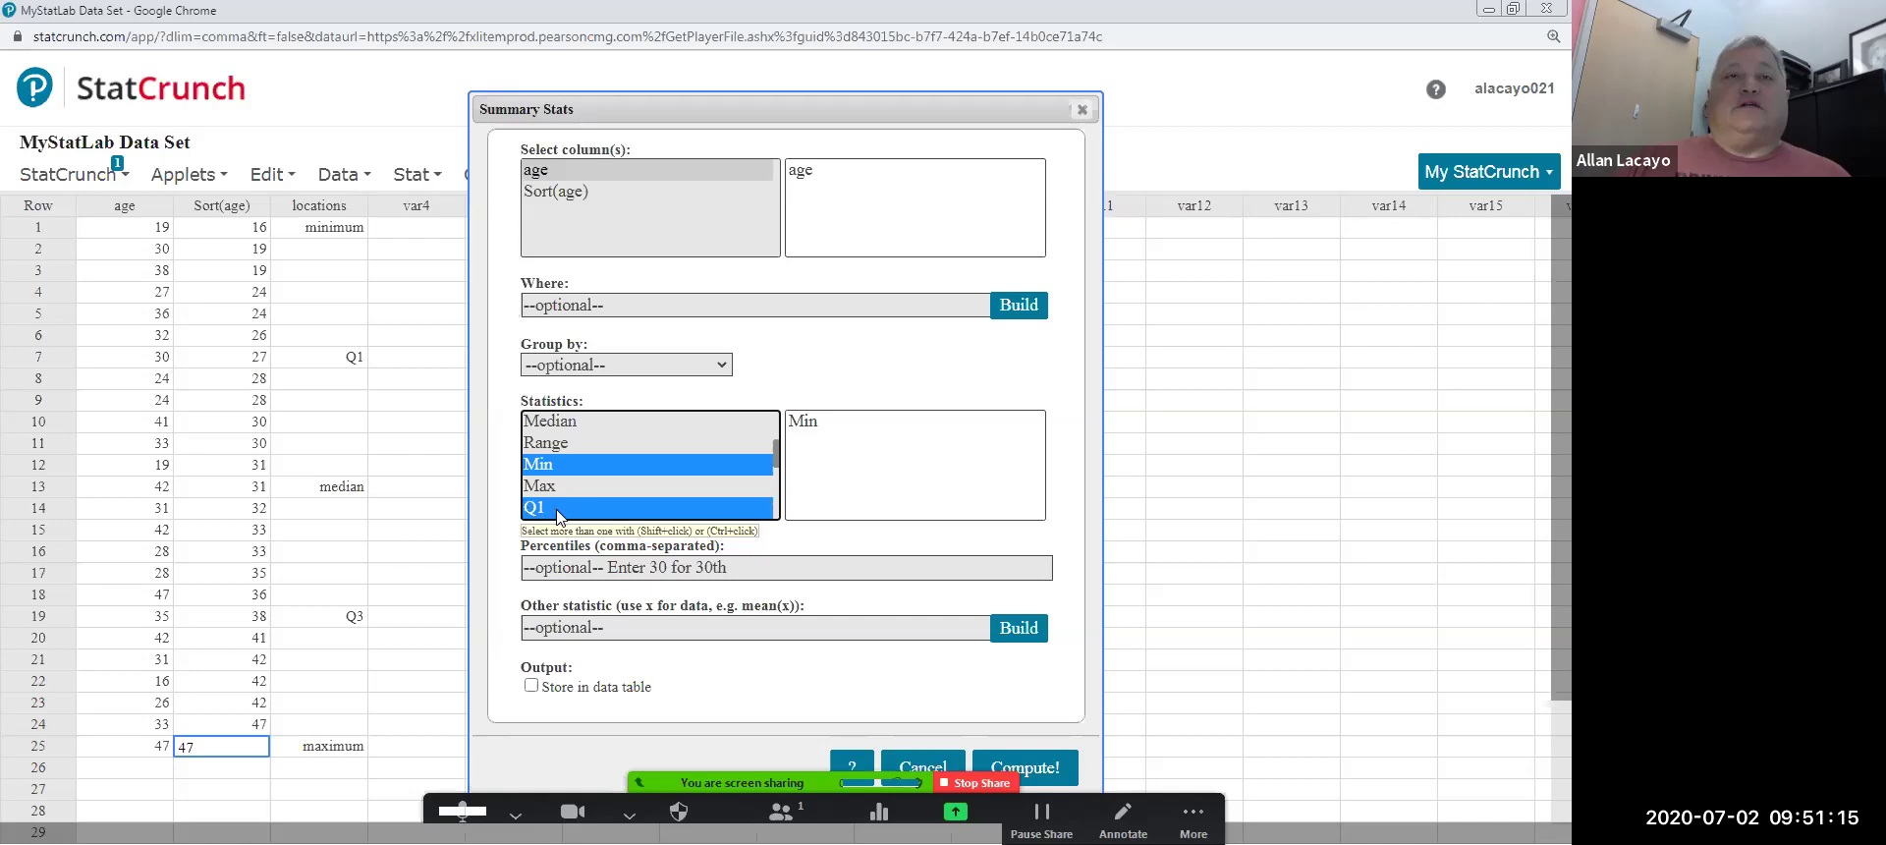
ctrl+click(570, 422)
scroll(577, 464, down, 2)
ctrl+click(546, 438)
scroll(558, 479, up, 1)
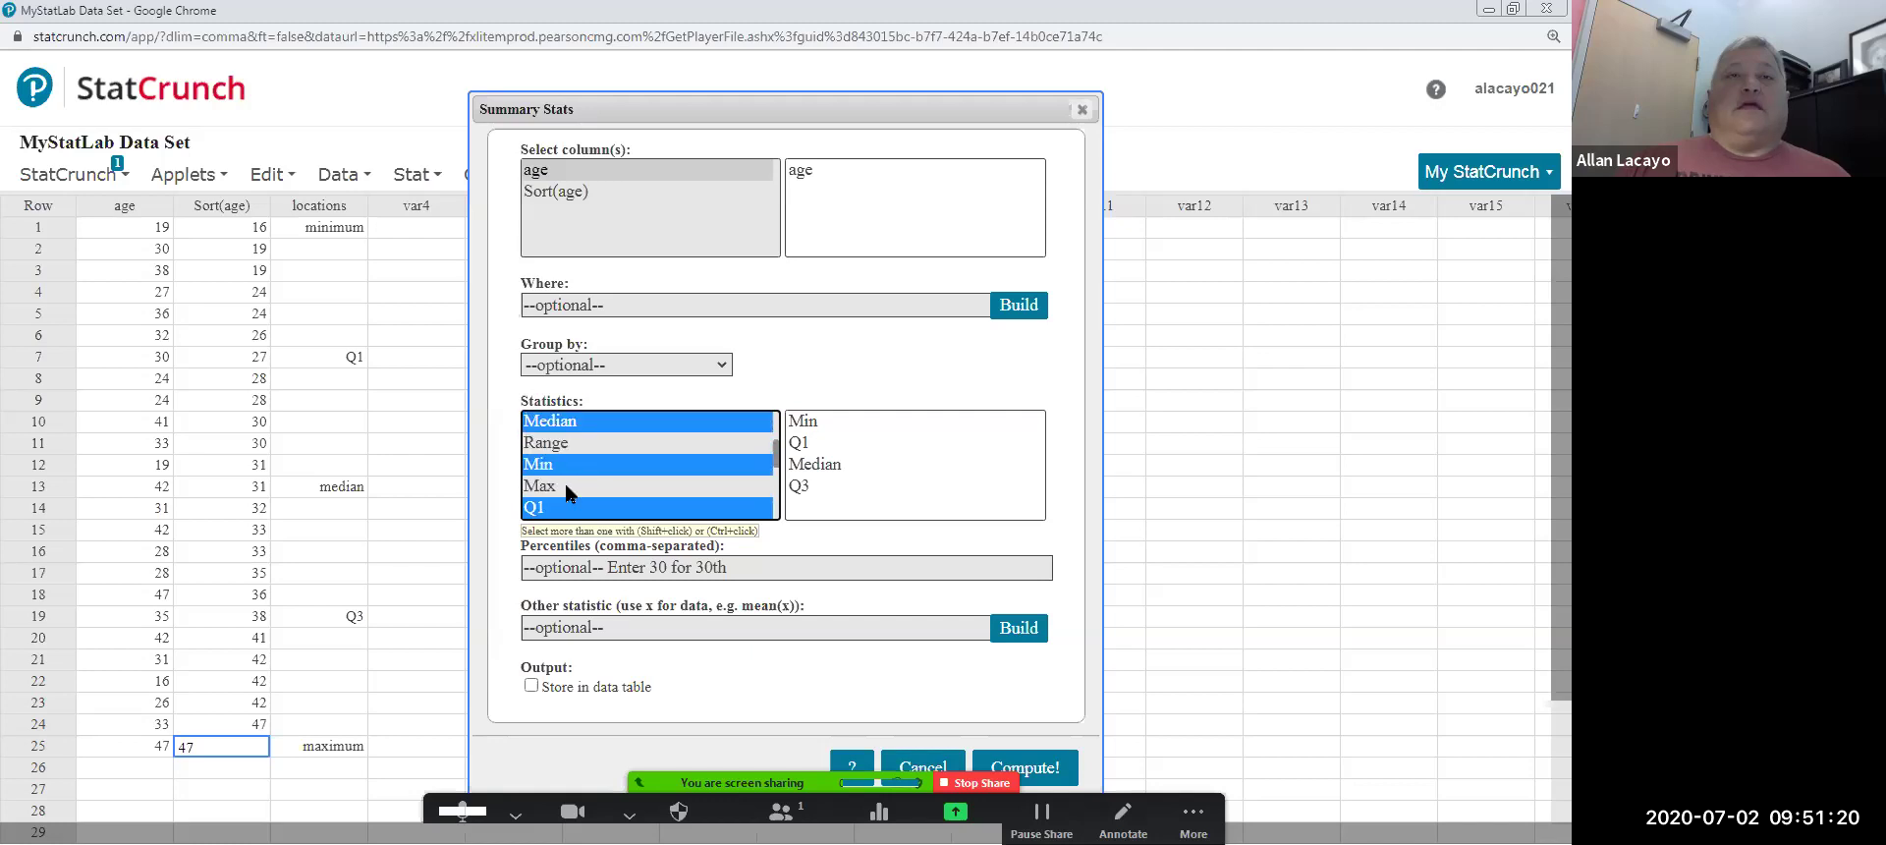
ctrl+click(562, 485)
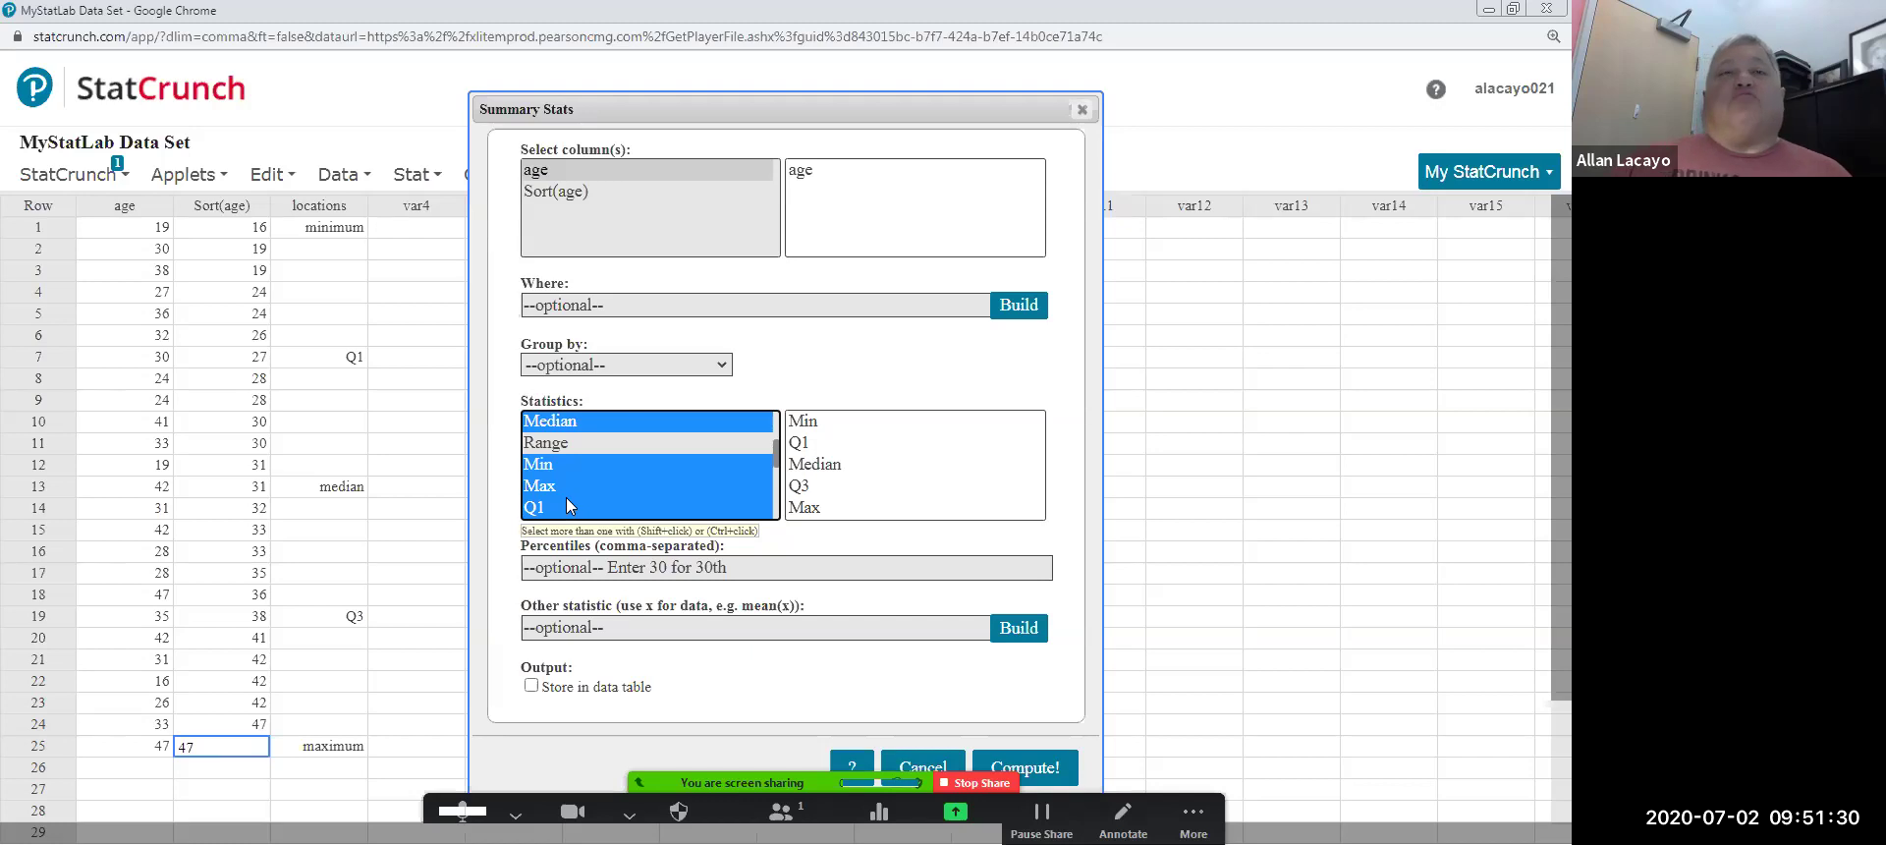
Add Range and IQR to the selected statistics and compute the summary, placing the results beside the data columns
ctrl+click(573, 447)
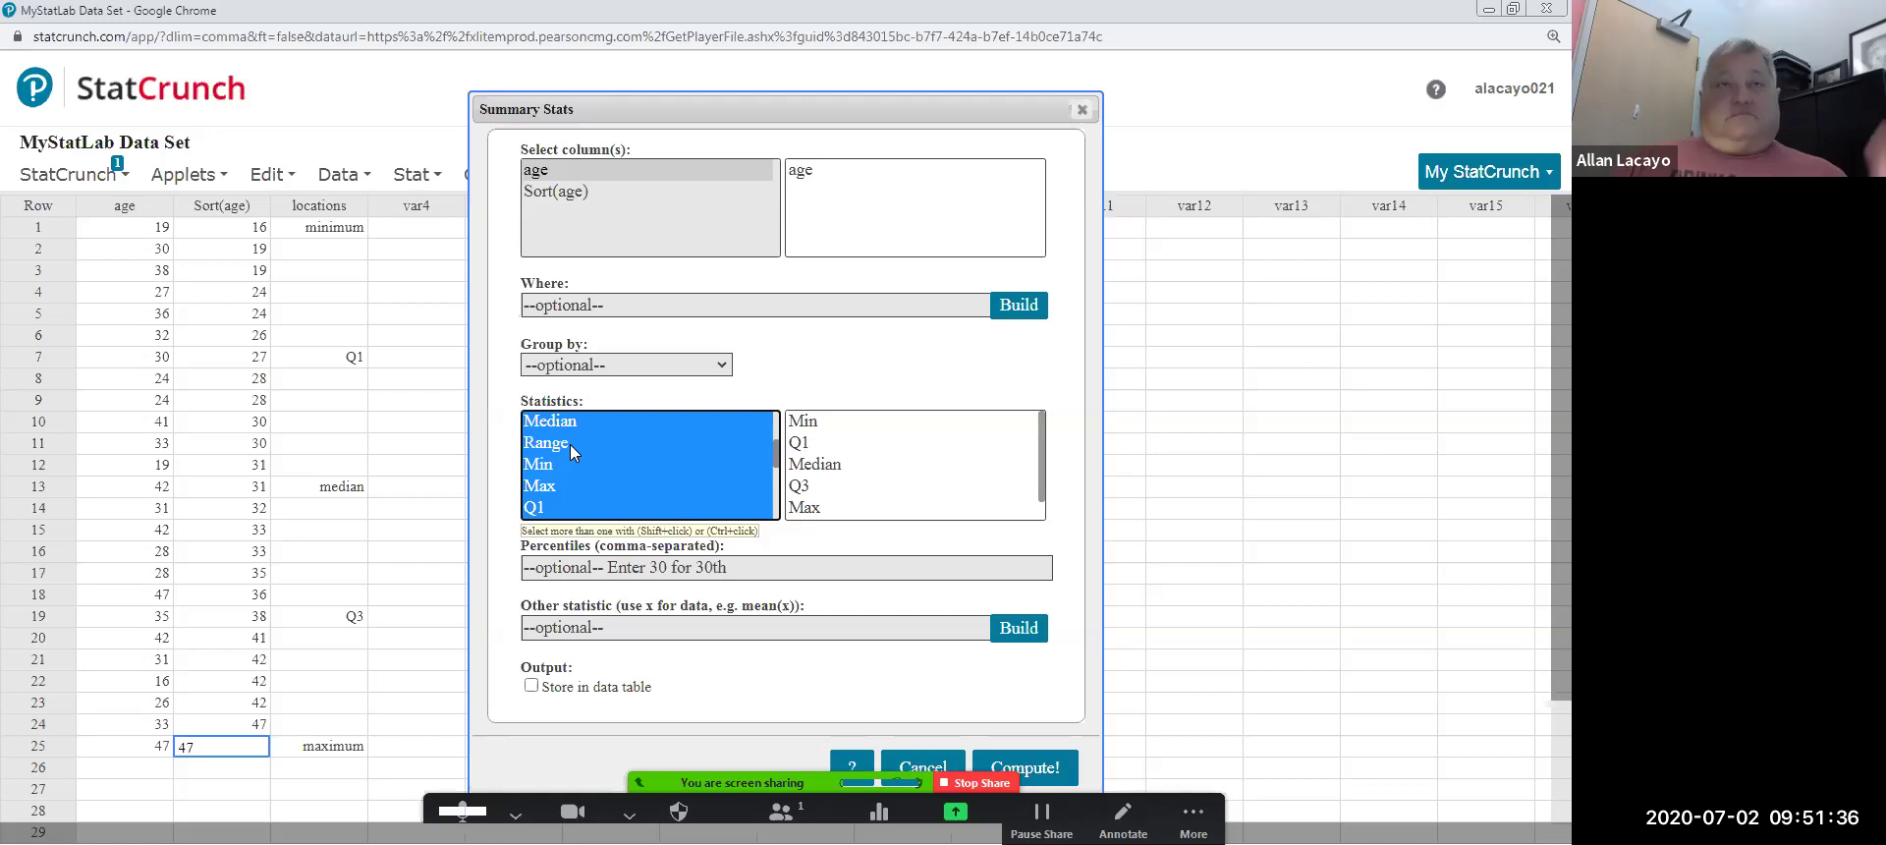
scroll(575, 451, down, 2)
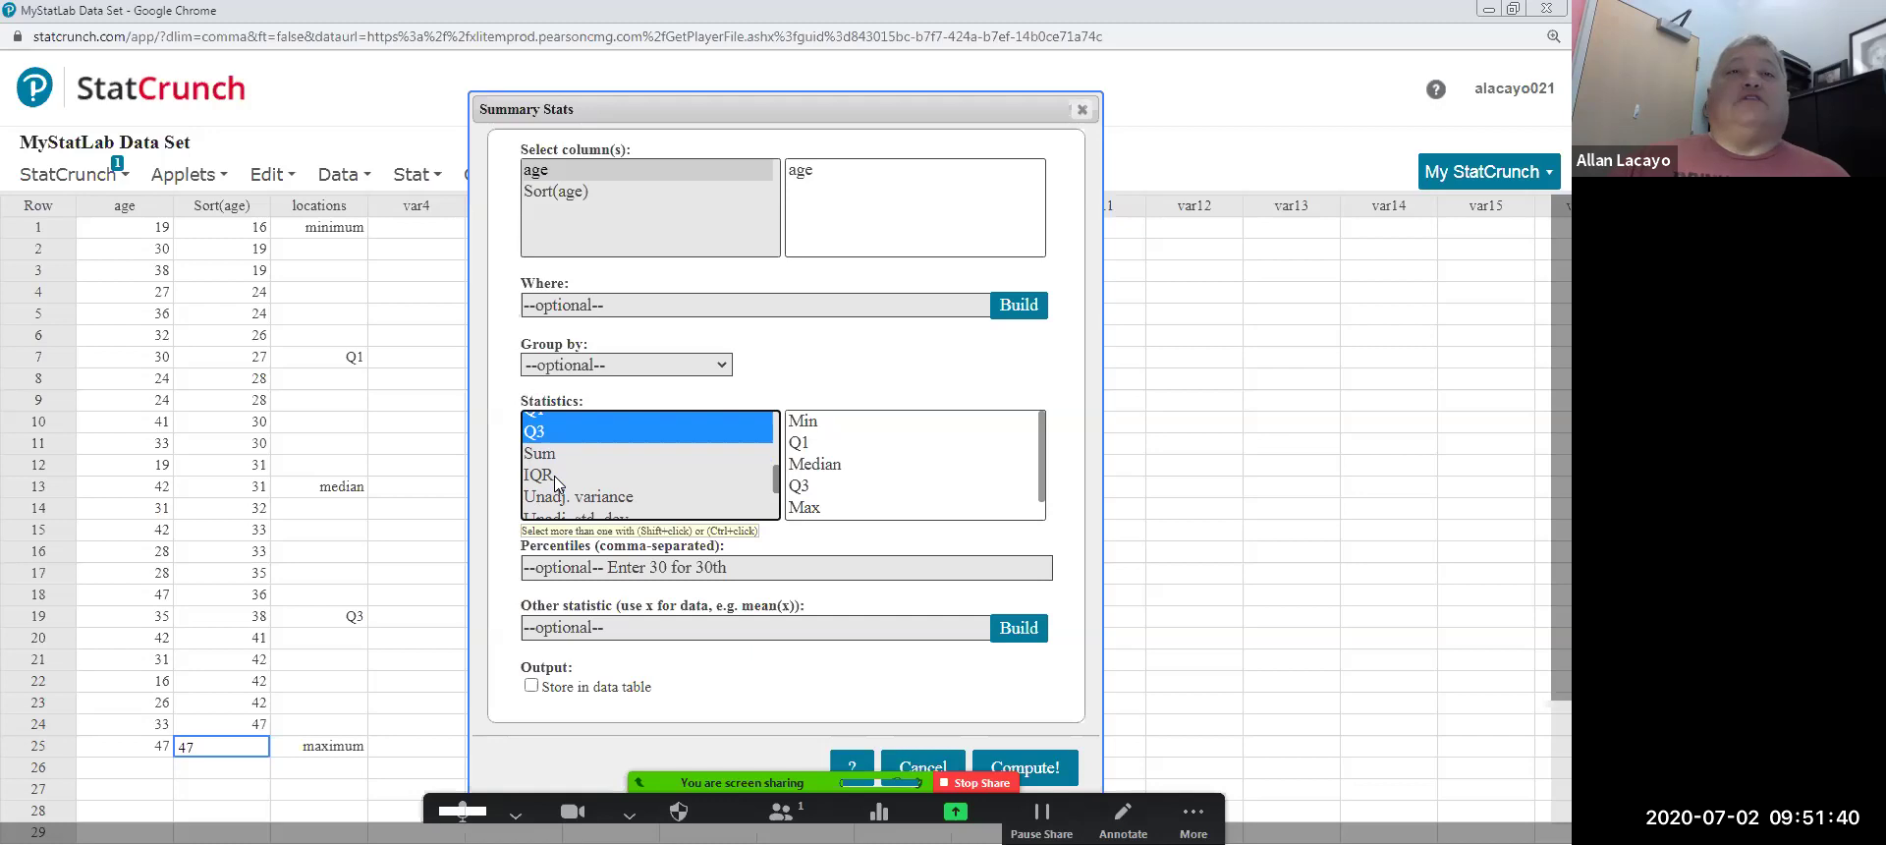
ctrl+click(555, 477)
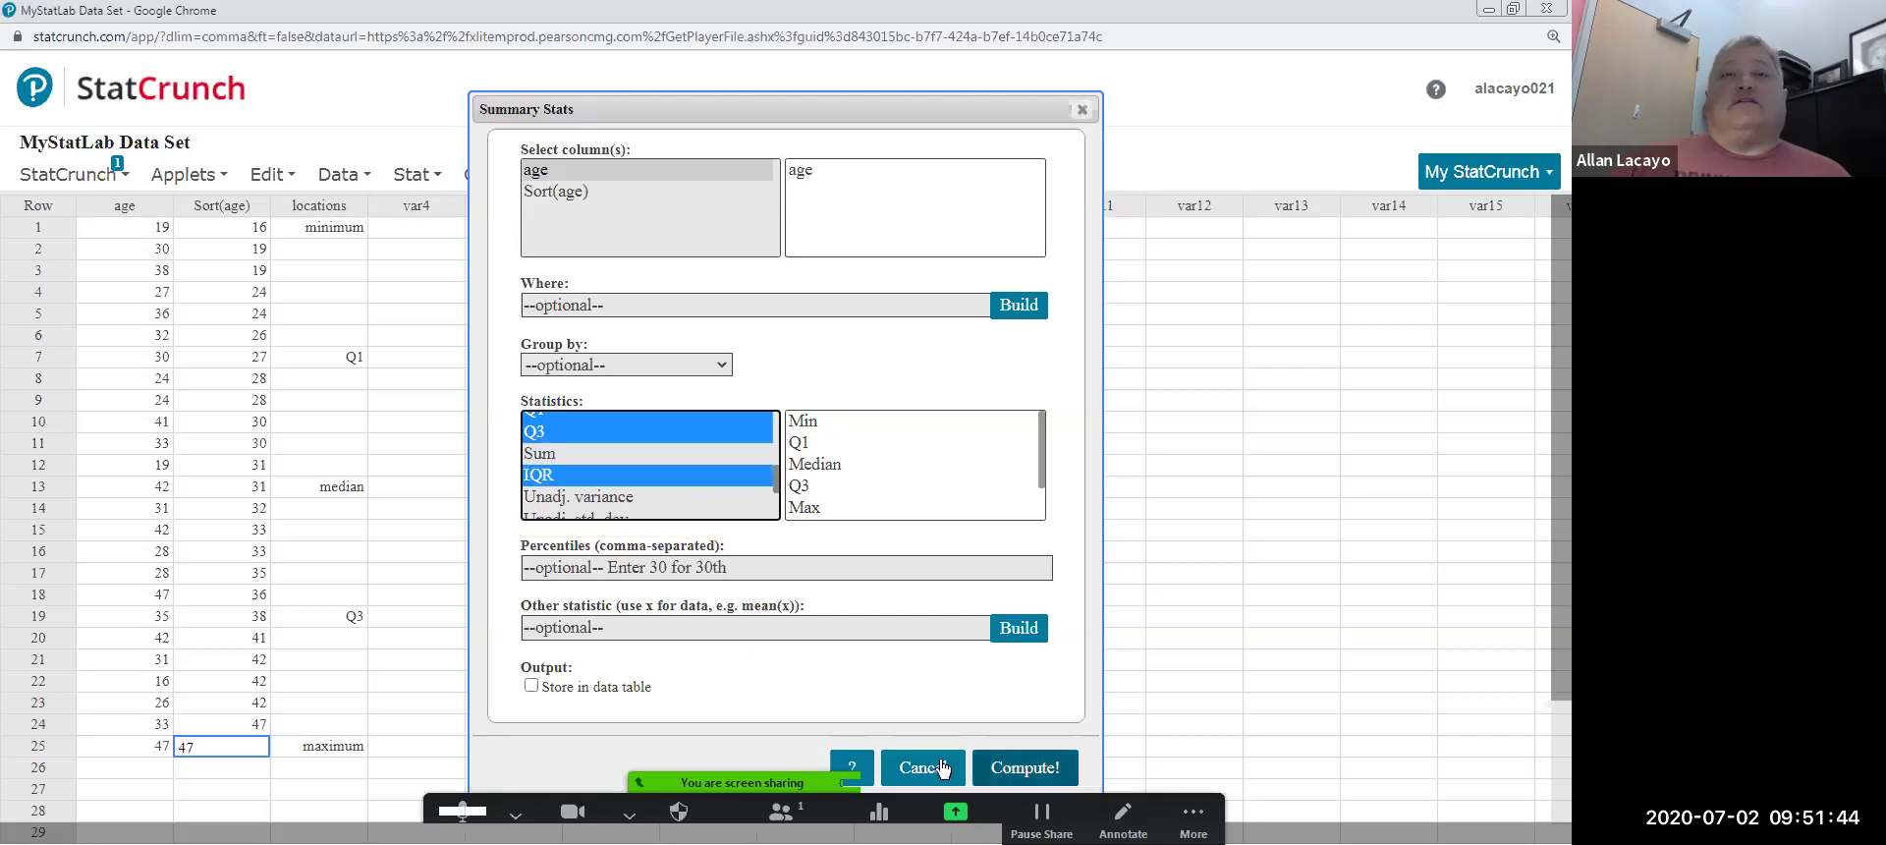
click(1024, 767)
drag(1203, 233, 605, 257)
Examine the age column's minimum, Q1, median, Q3, maximum, range and IQR in the summary statistics results
drag(599, 318, 871, 351)
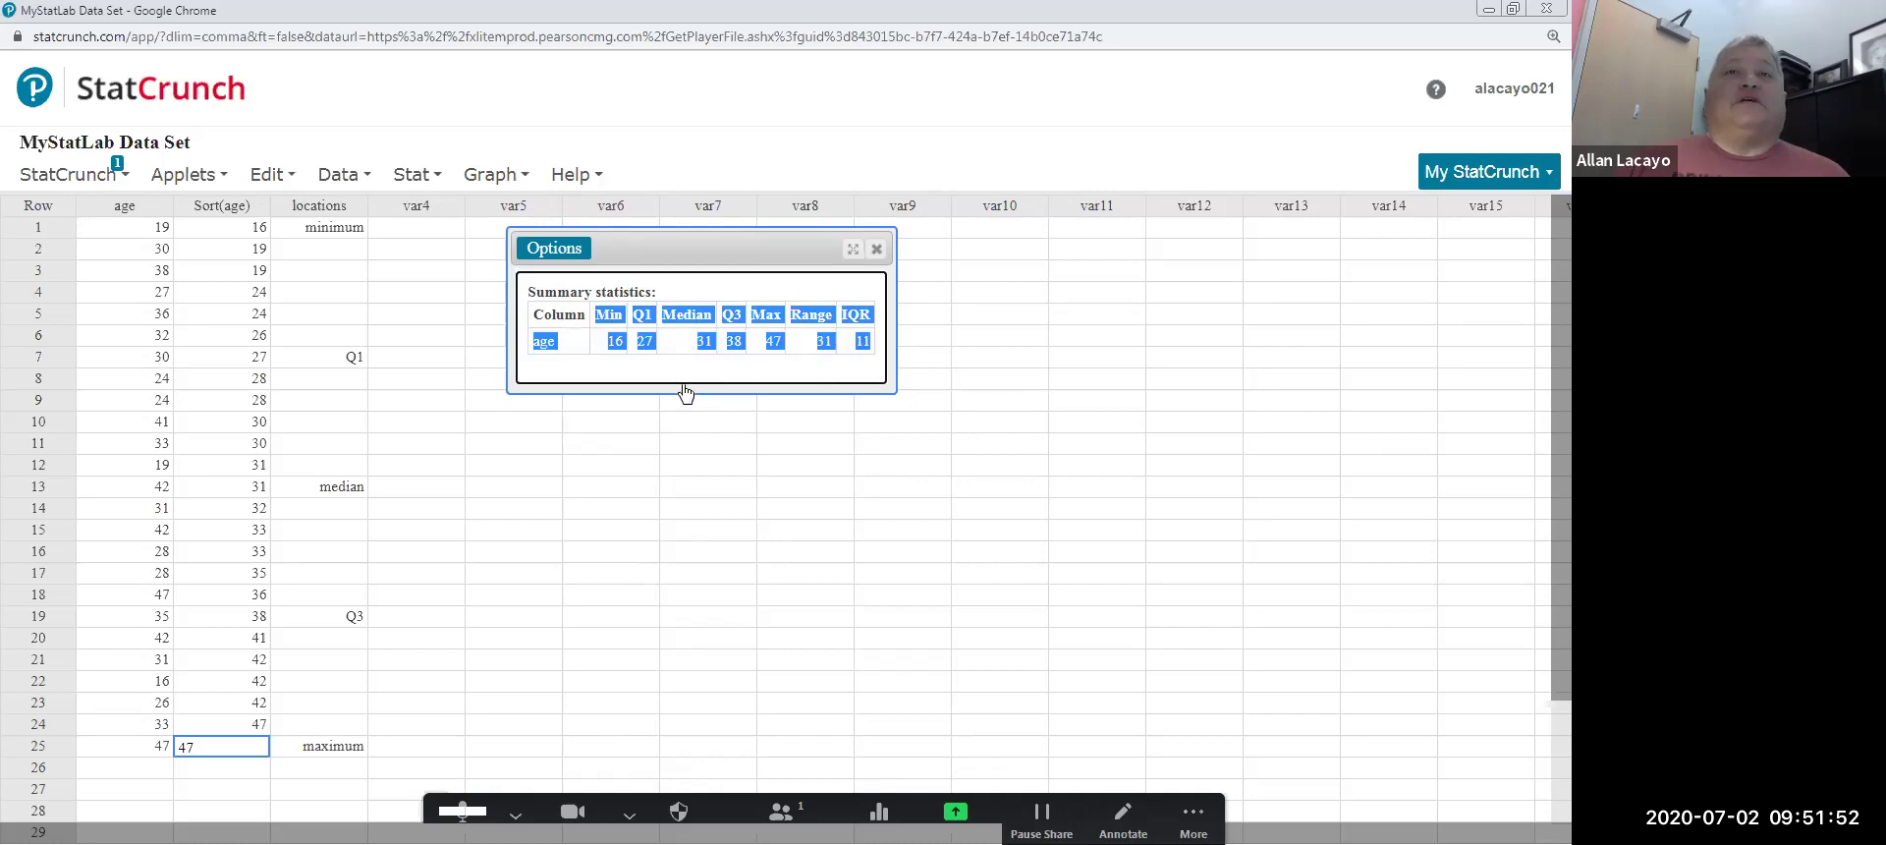
click(695, 339)
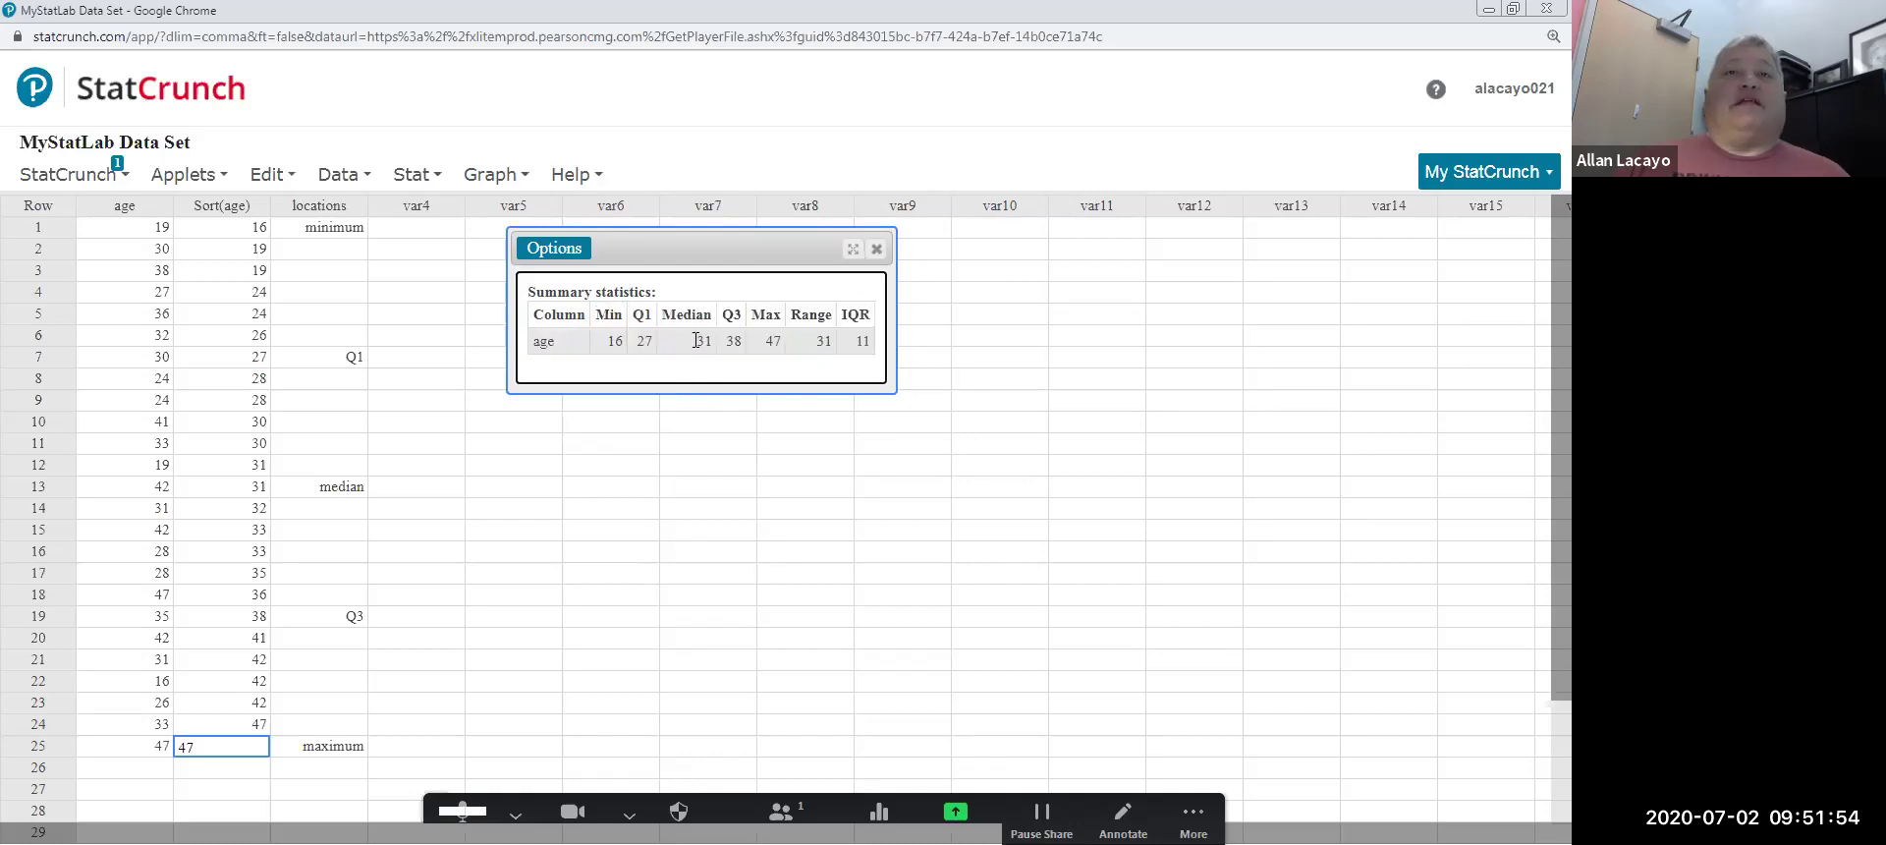
double_click(710, 340)
double_click(649, 341)
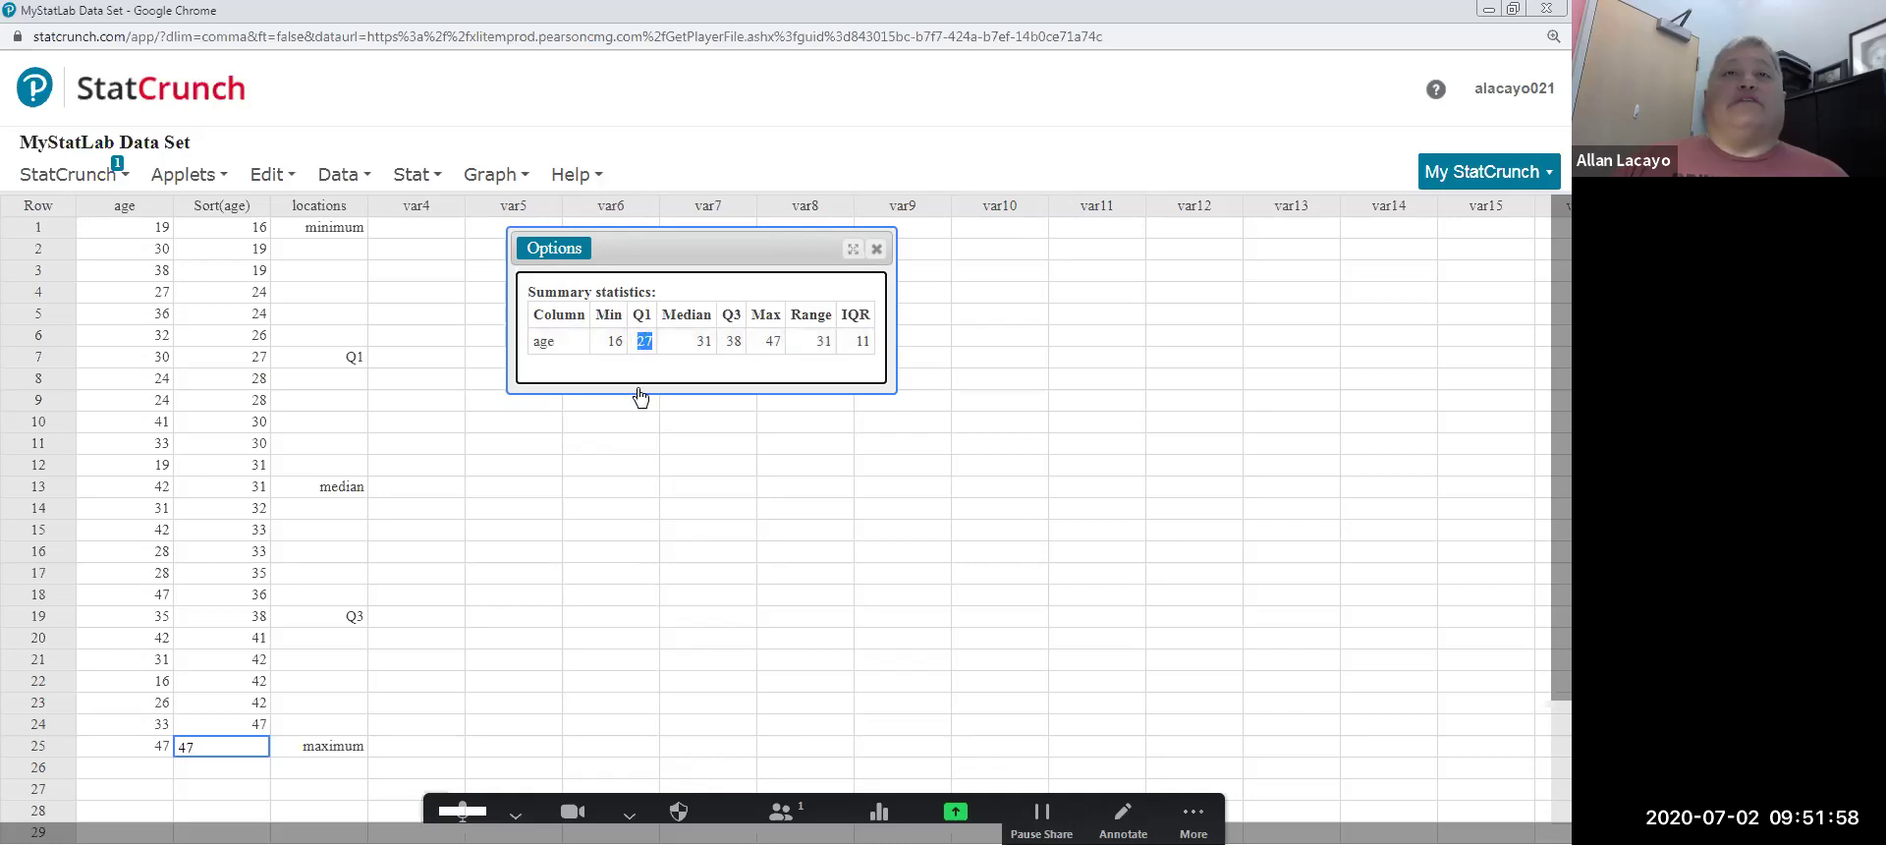
double_click(600, 341)
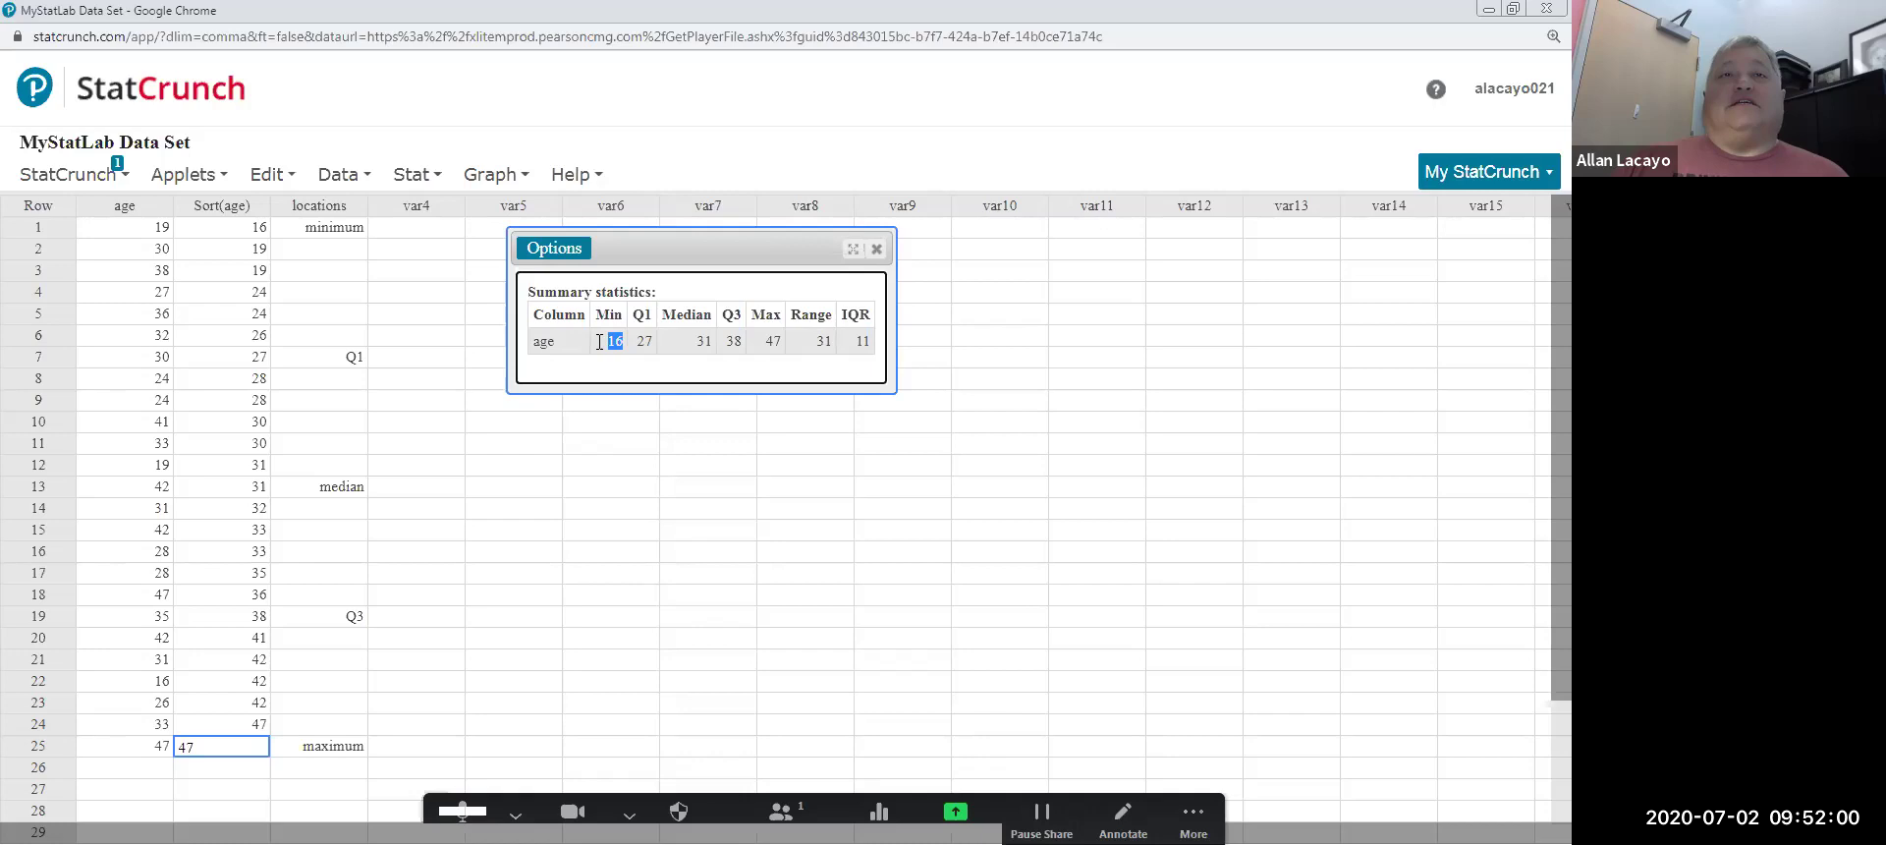
double_click(772, 341)
double_click(734, 341)
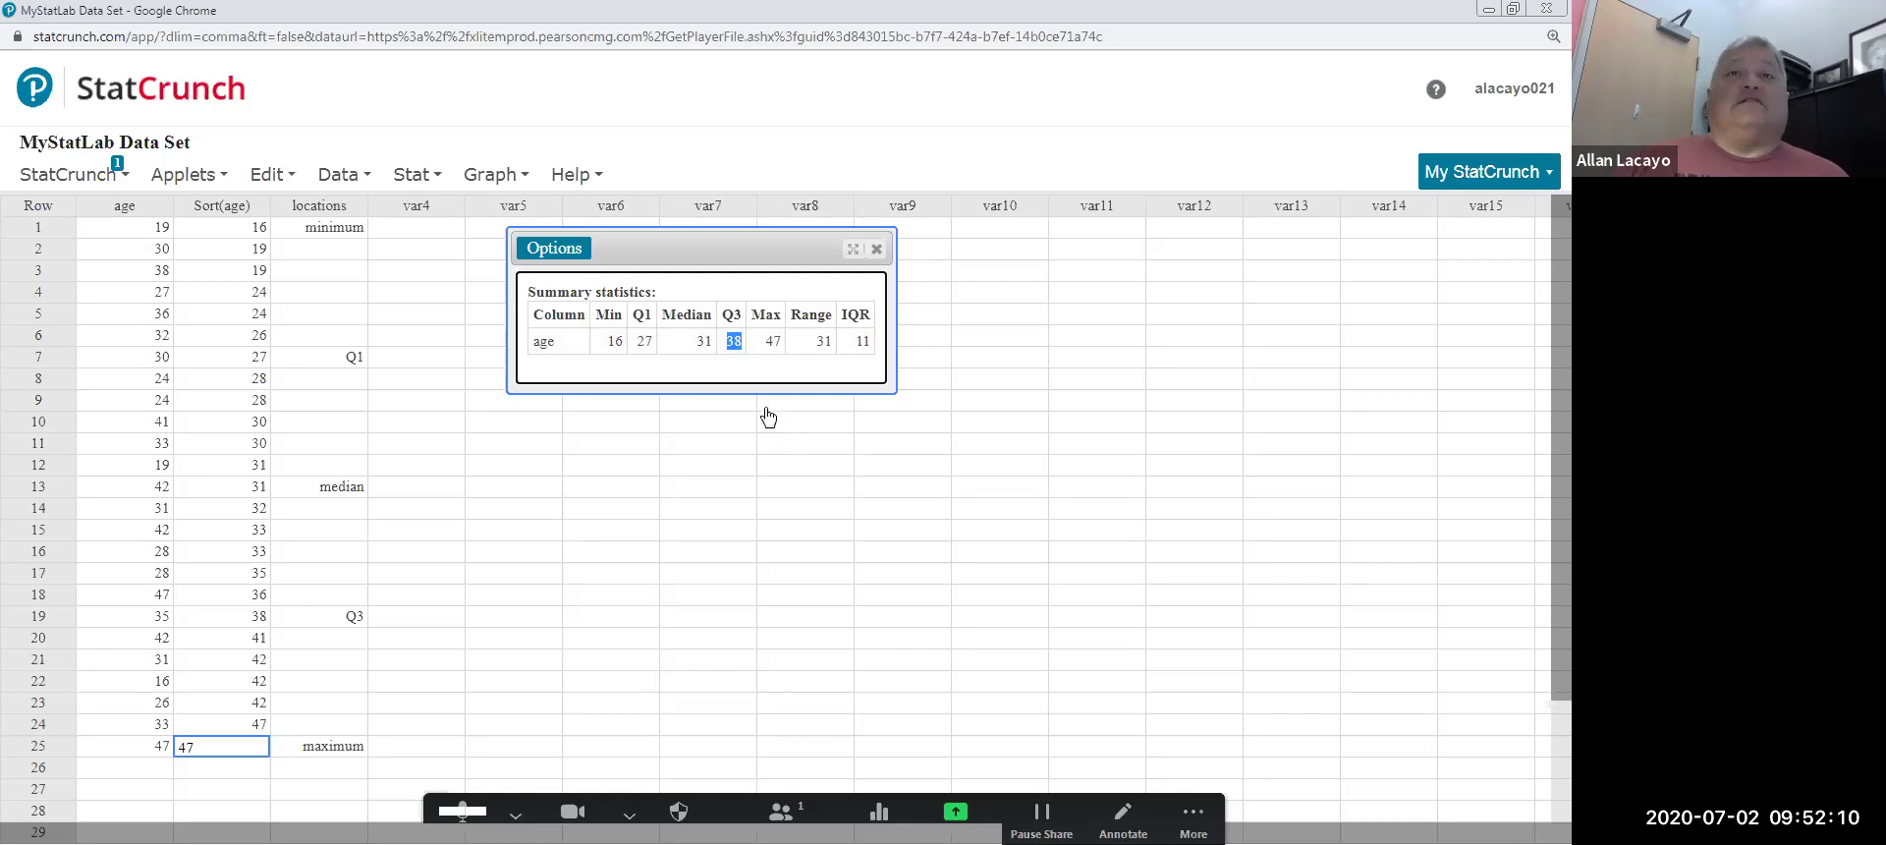
double_click(820, 340)
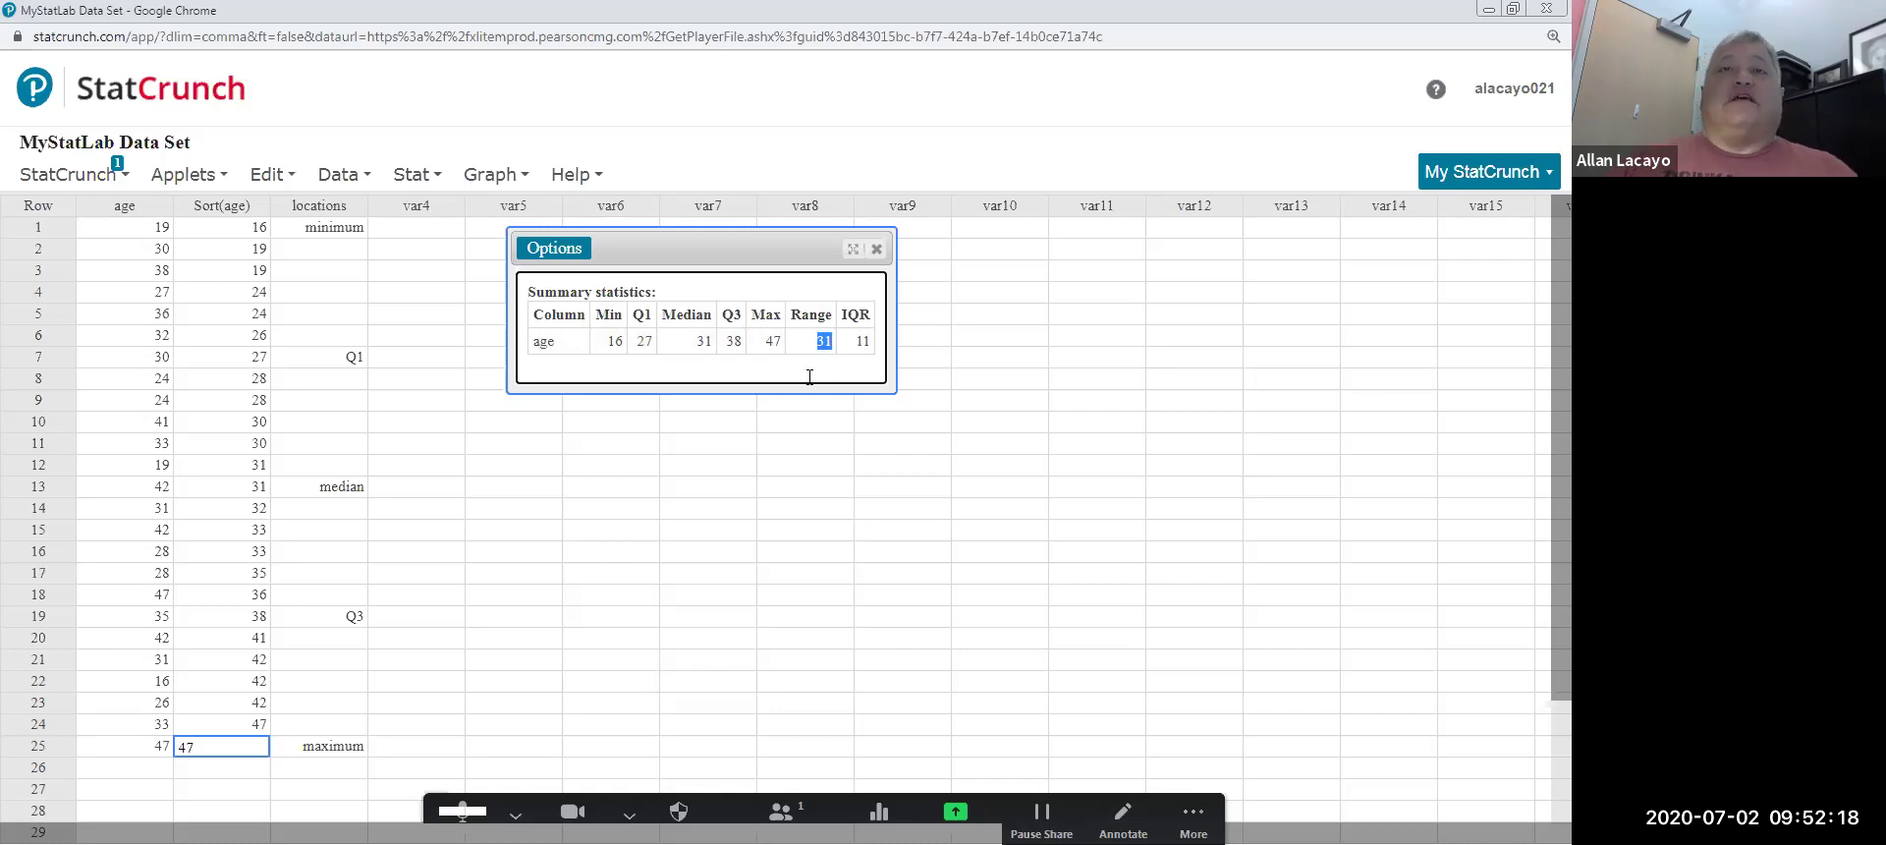
drag(636, 344, 752, 357)
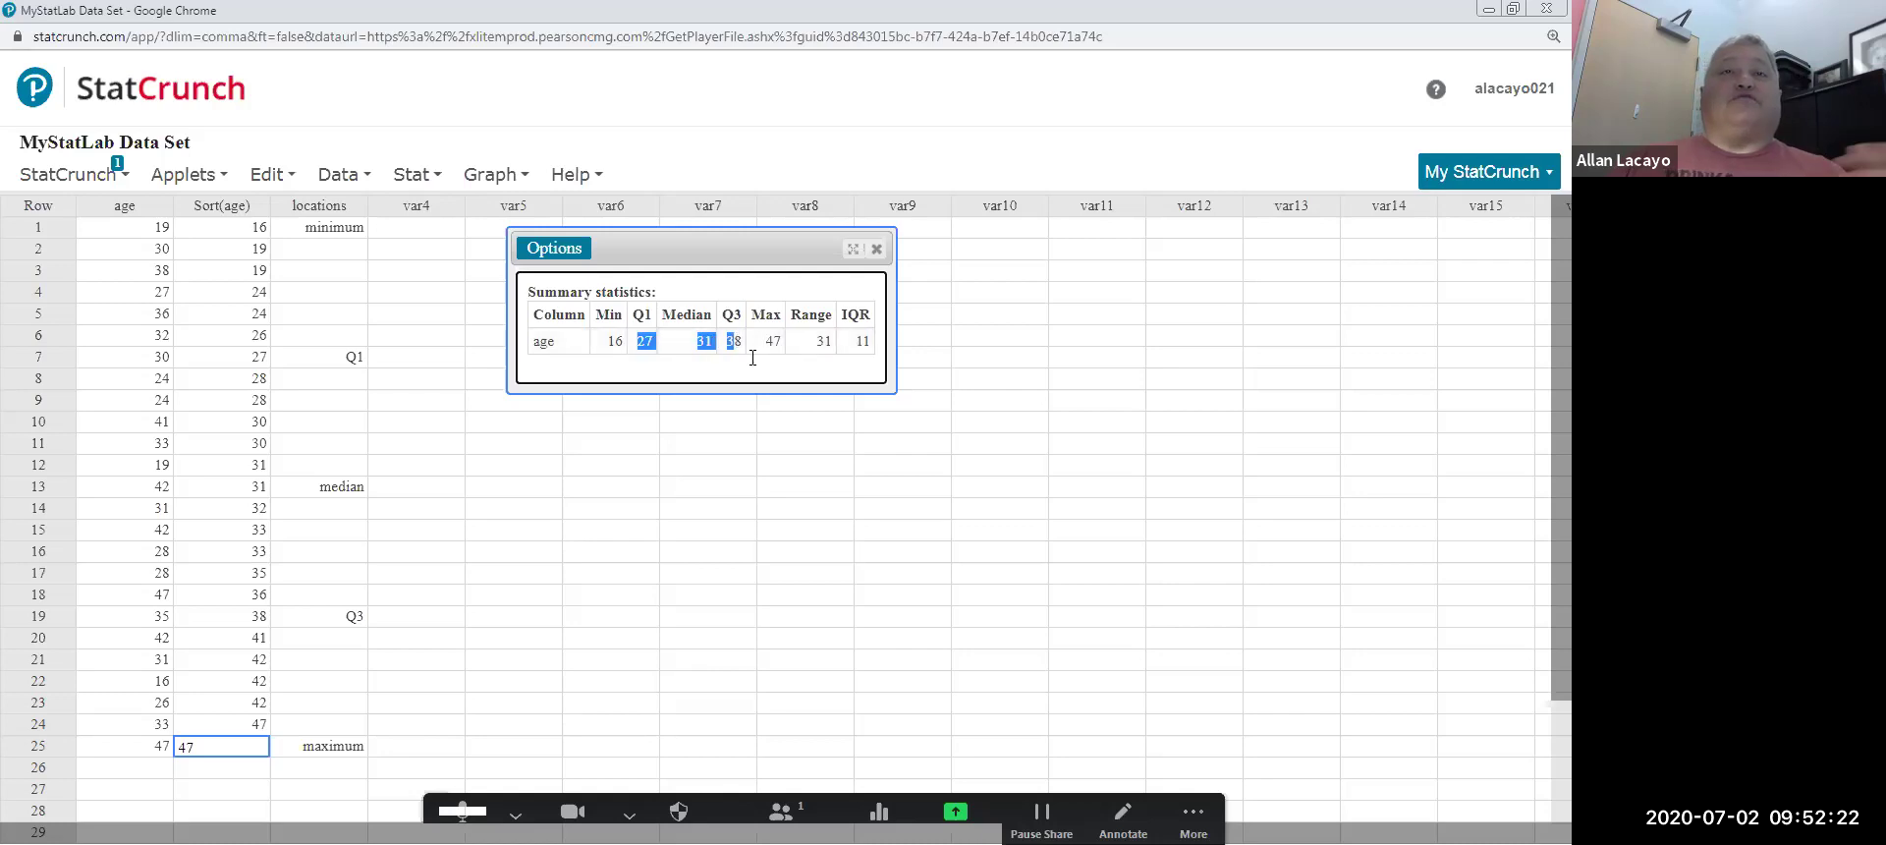
click(869, 342)
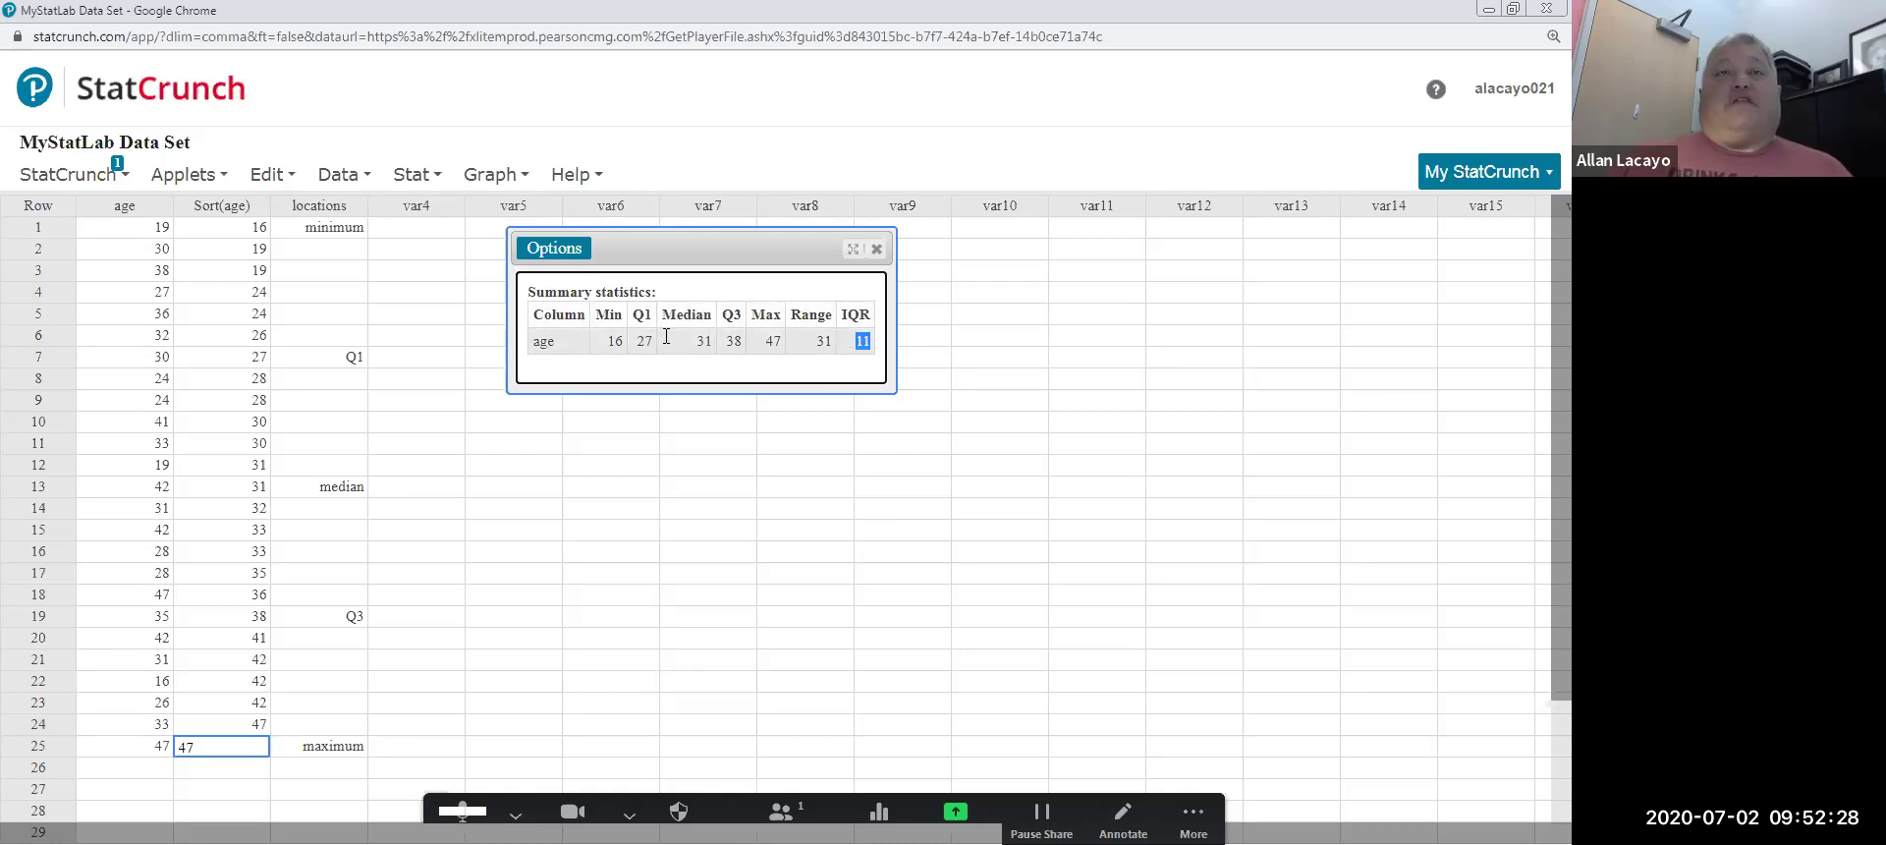
Move the summary statistics results farther from the data columns and start a Boxplot of the age column
drag(698, 253, 1020, 253)
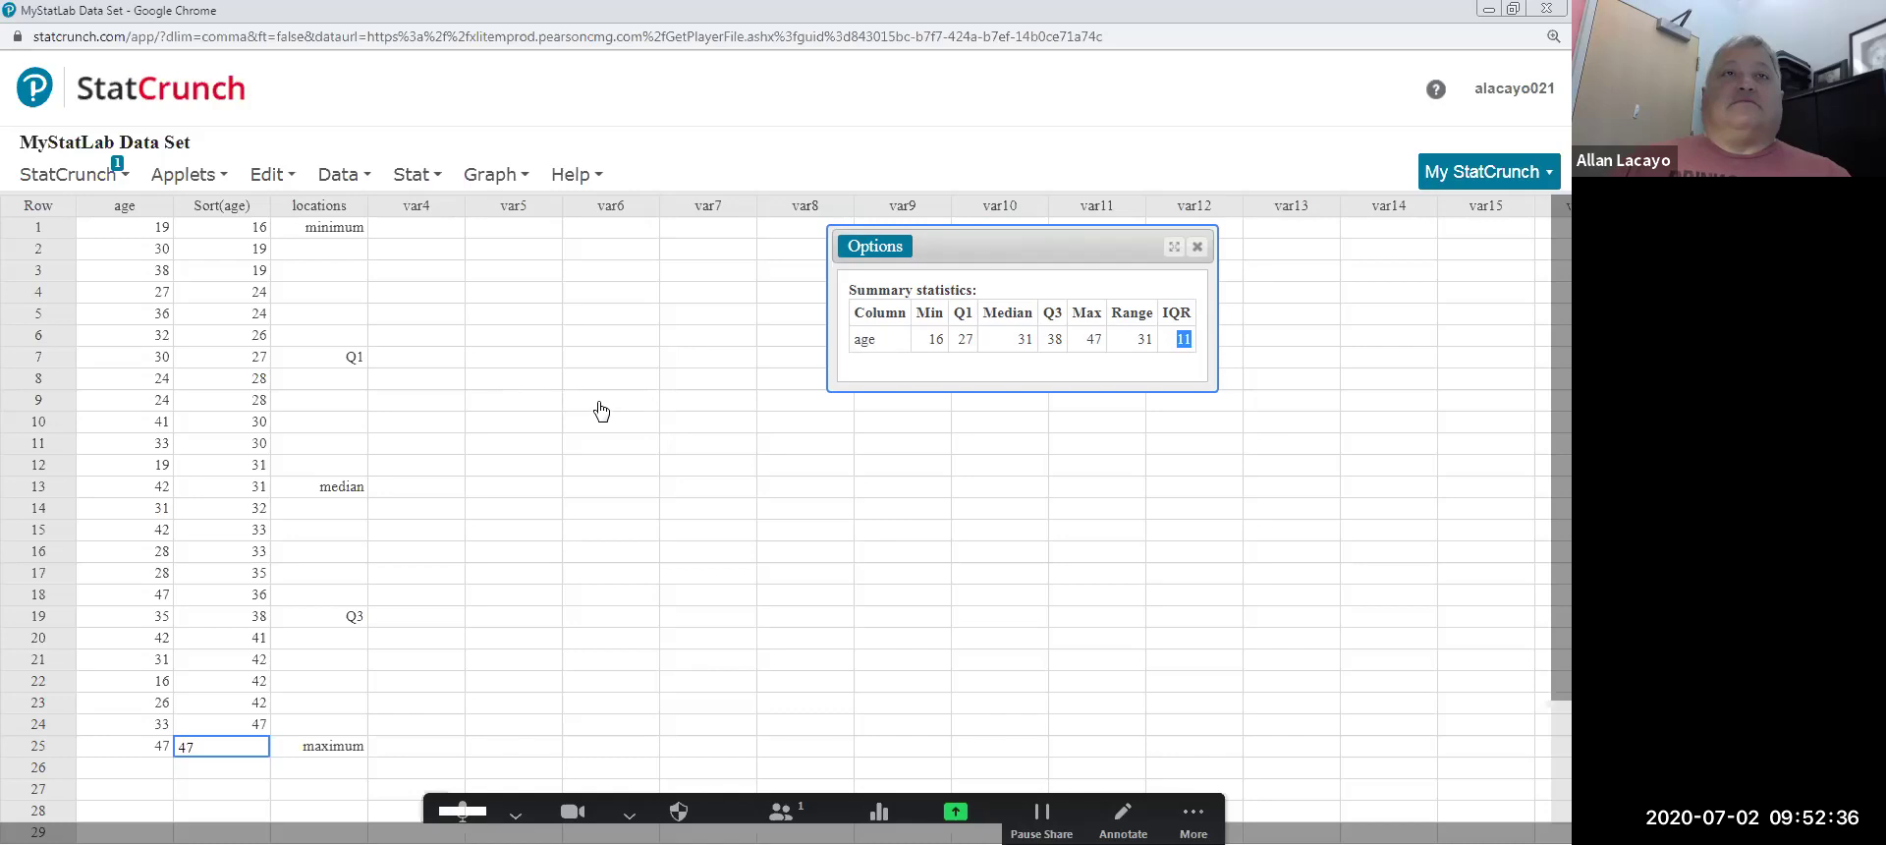
click(486, 177)
click(483, 179)
click(482, 181)
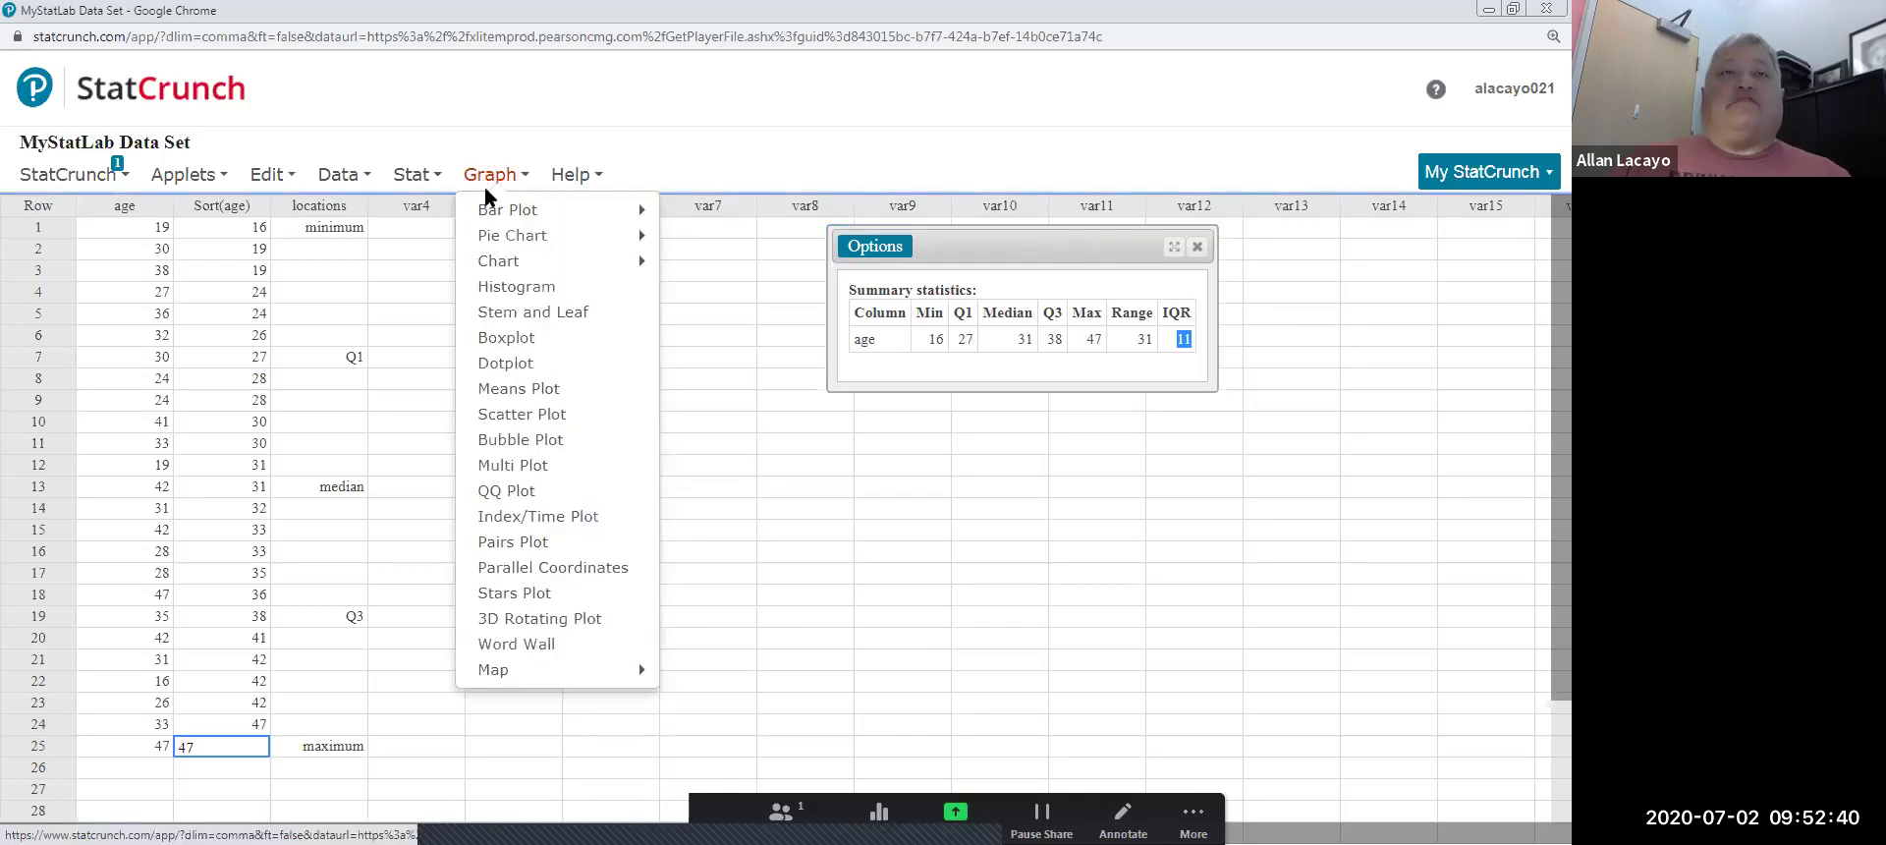
click(491, 210)
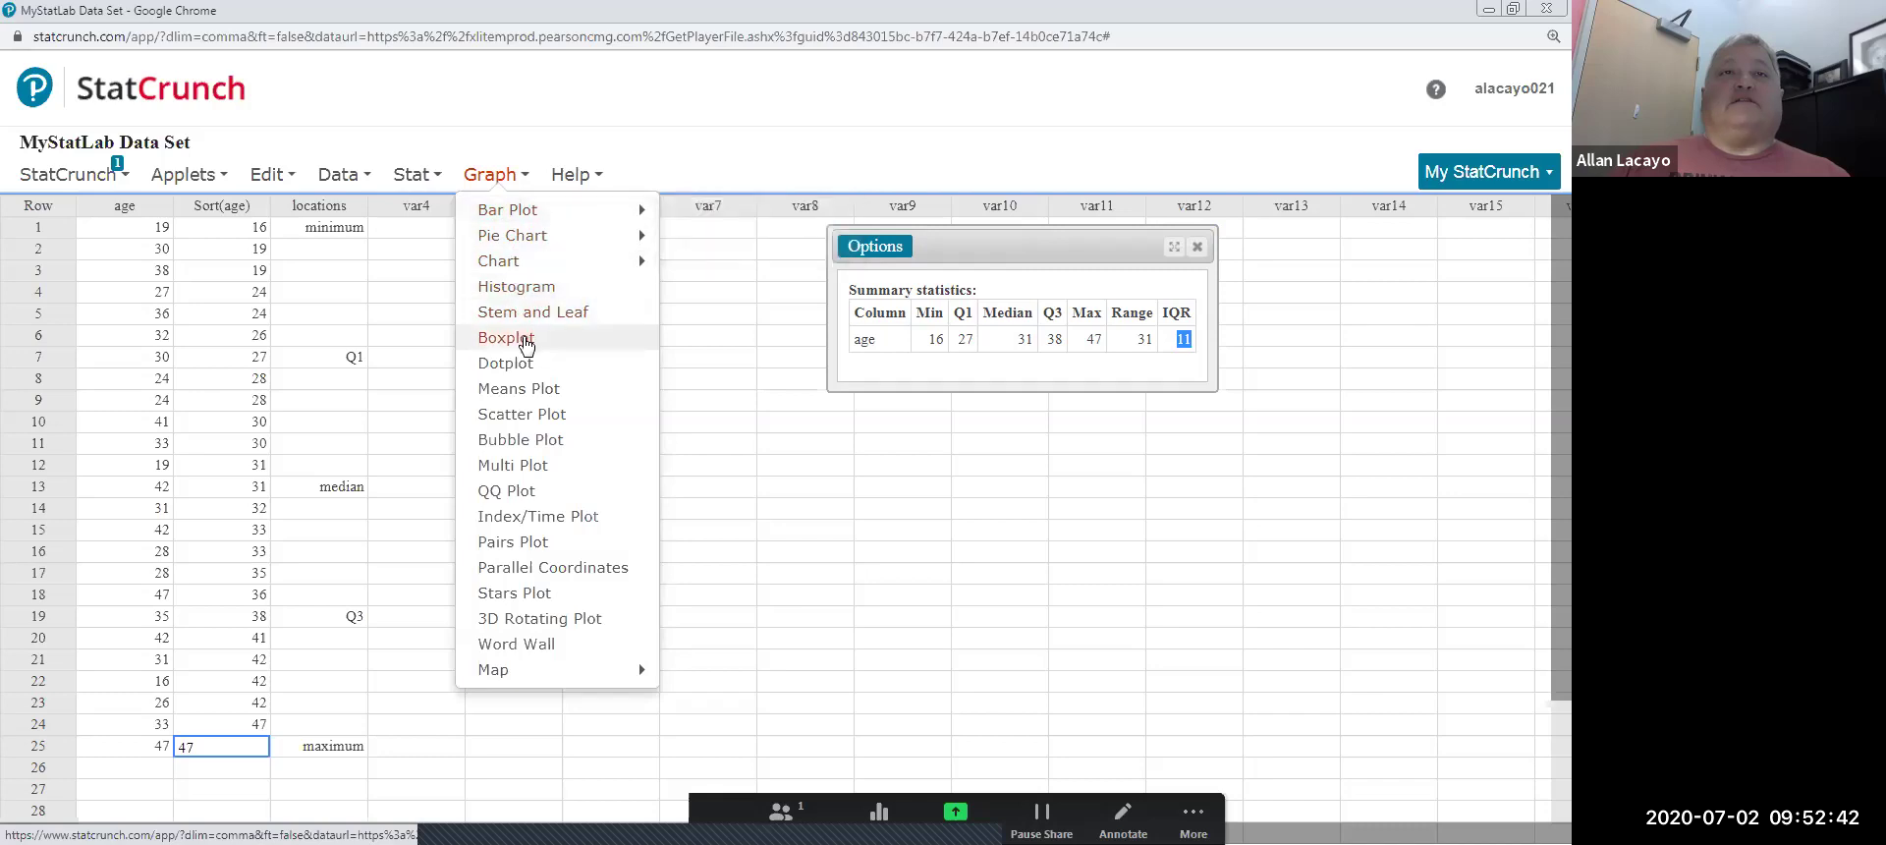
click(526, 339)
click(534, 149)
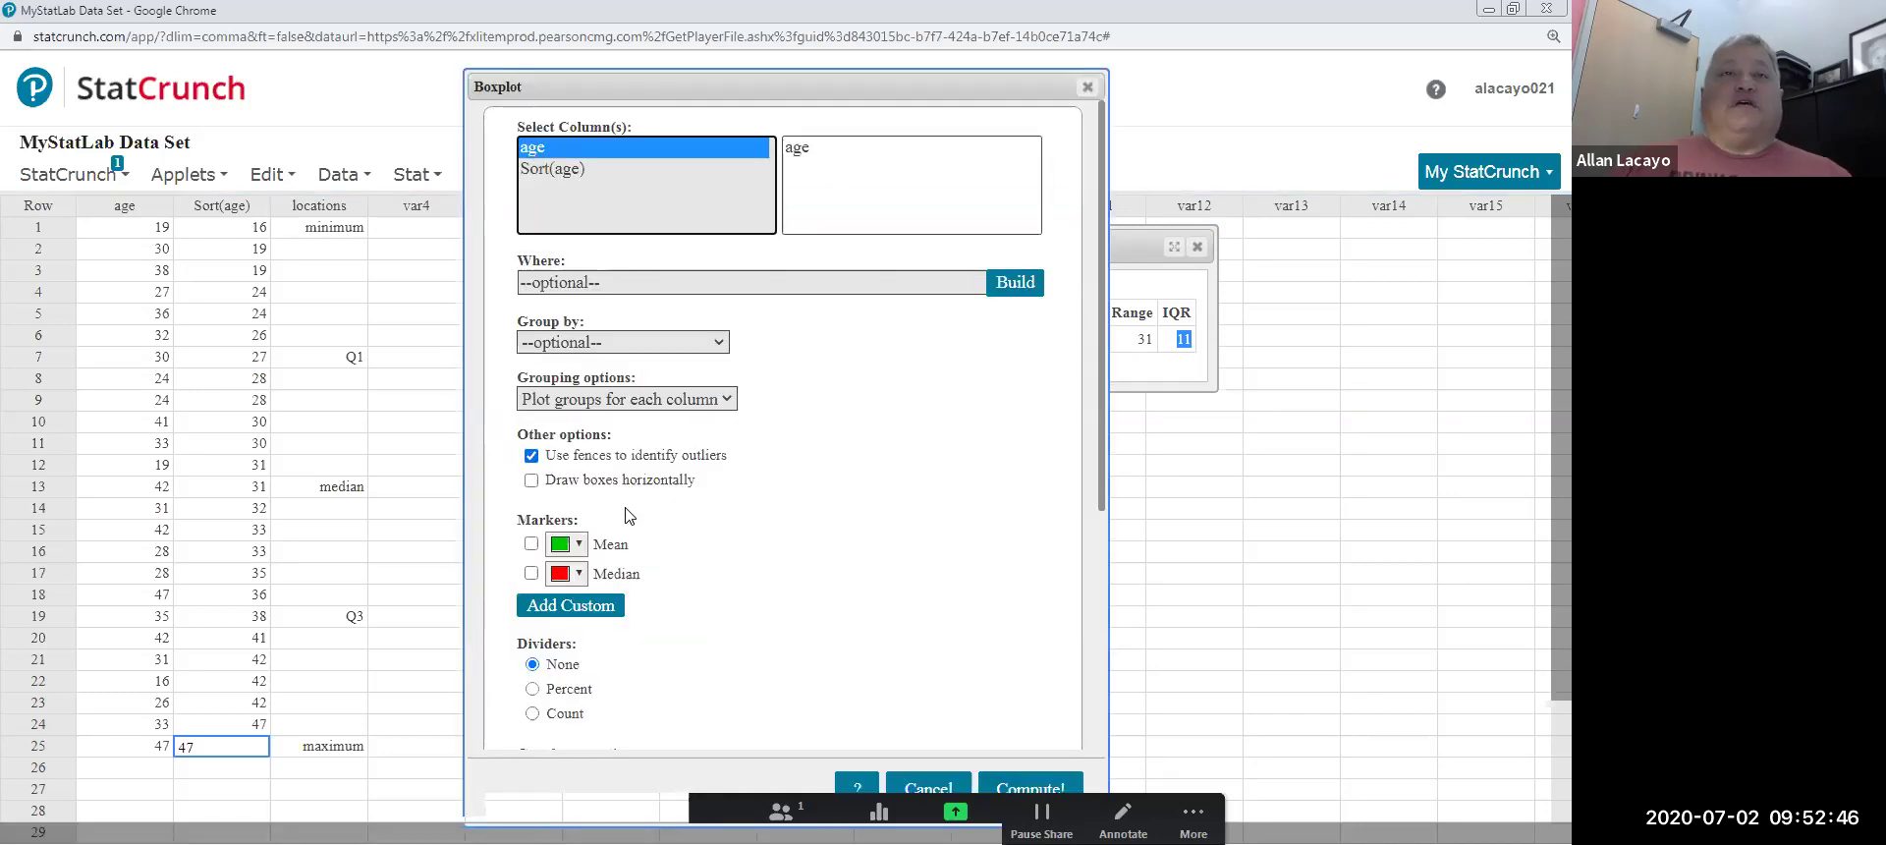
Compute the boxplot and fit its narrowed window between the data columns and the summary statistics results
click(983, 766)
drag(1170, 248, 668, 224)
drag(956, 419, 766, 419)
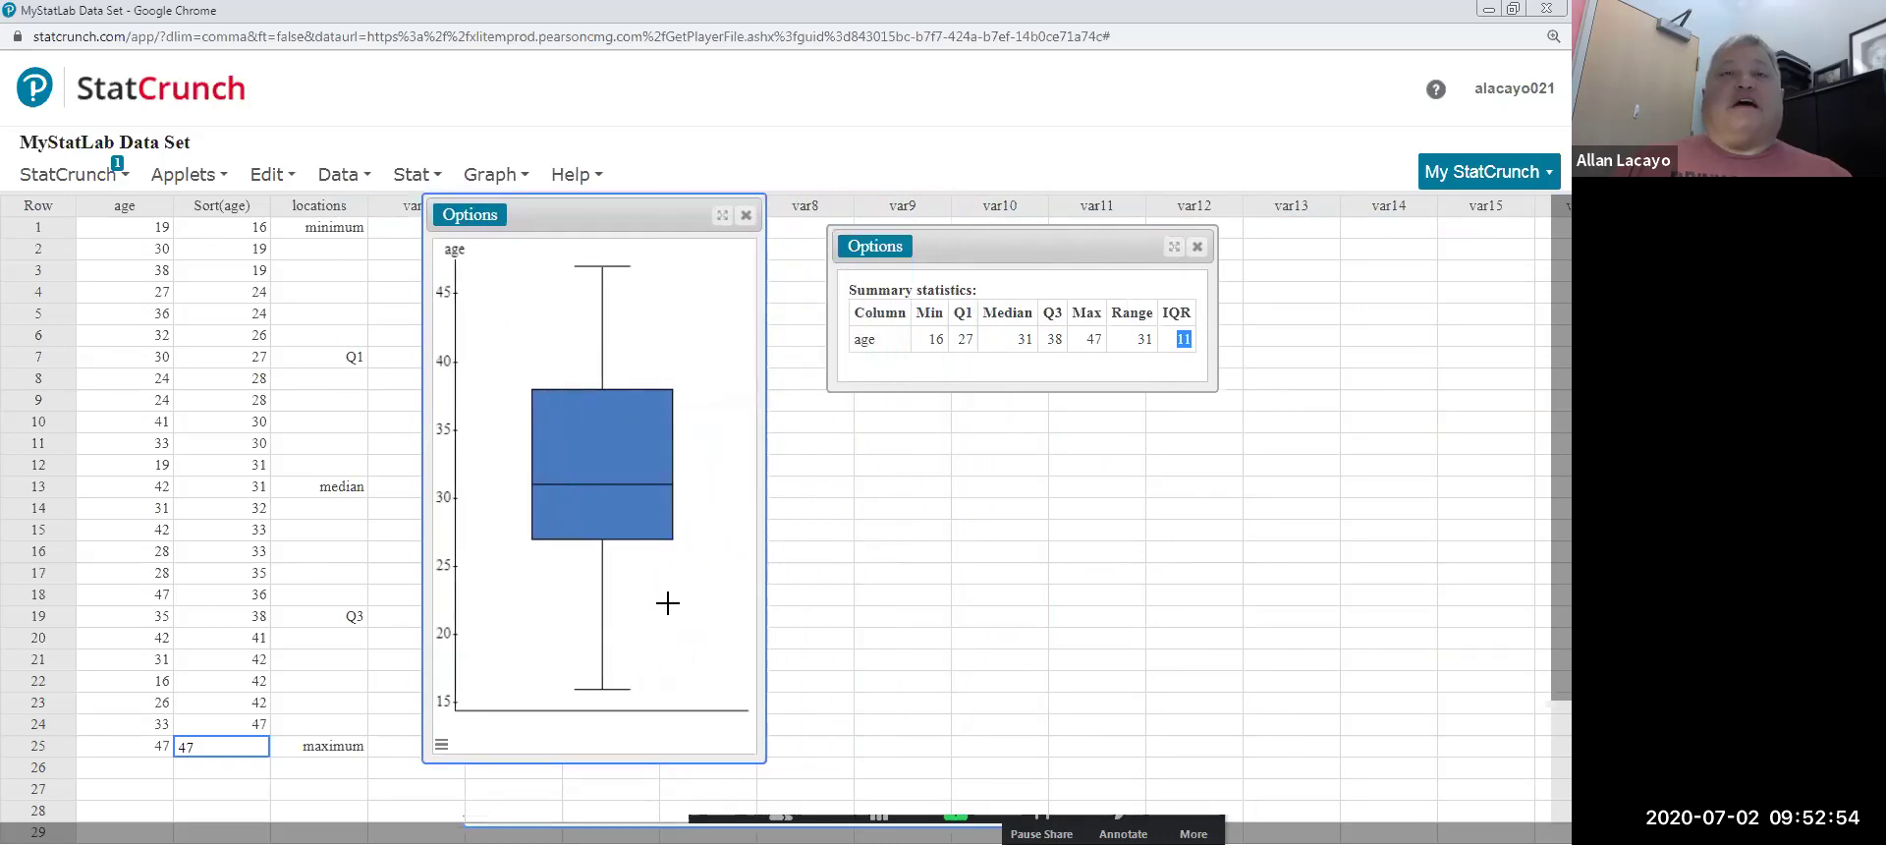